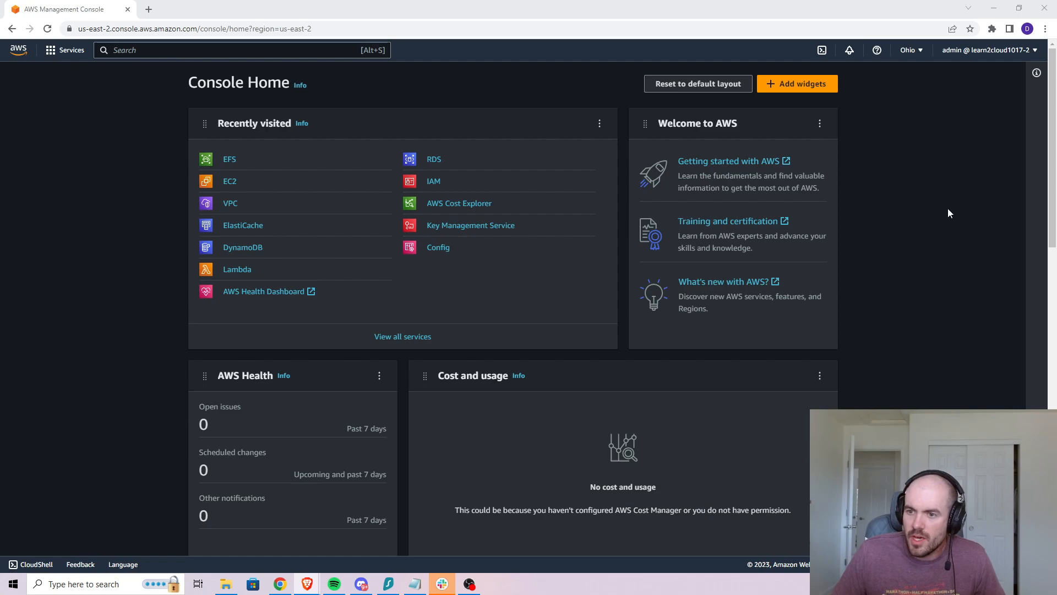
- Examine the EFS mount target diagram in the AWS documentation and return to the AWS console
{"action": "left_click_drag", "start_coordinate": [669, 157], "coordinate": [547, 0]}
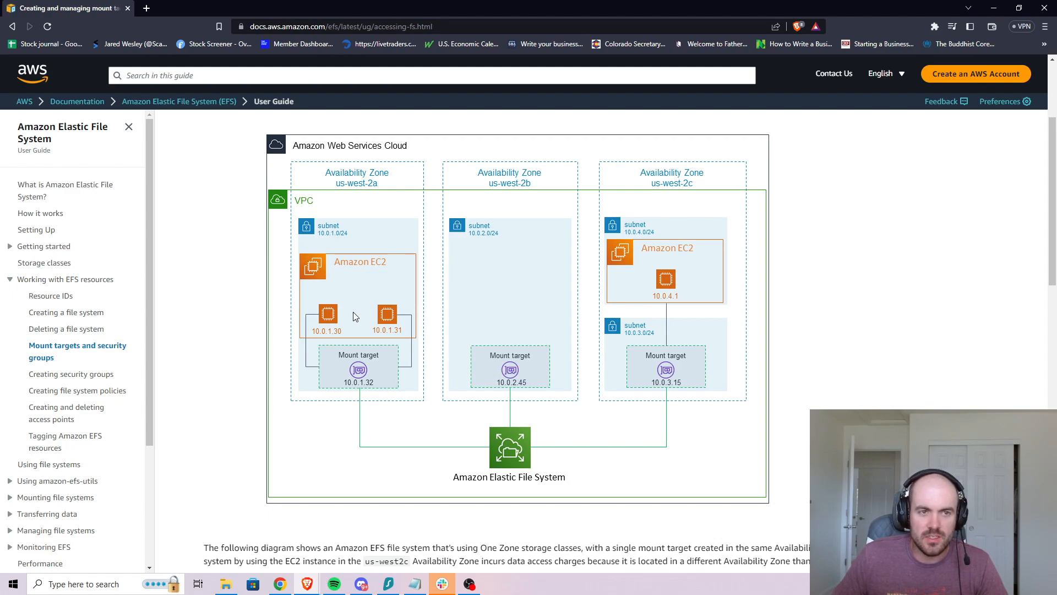
{"action": "double_click", "coordinate": [503, 10]}
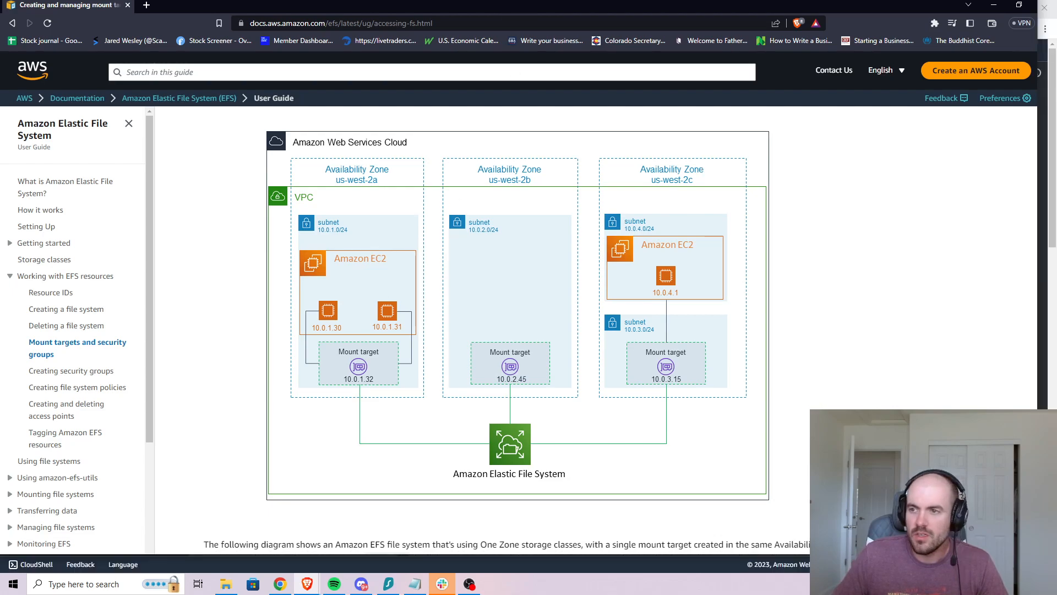
{"action": "key", "text": "alt+Tab"}
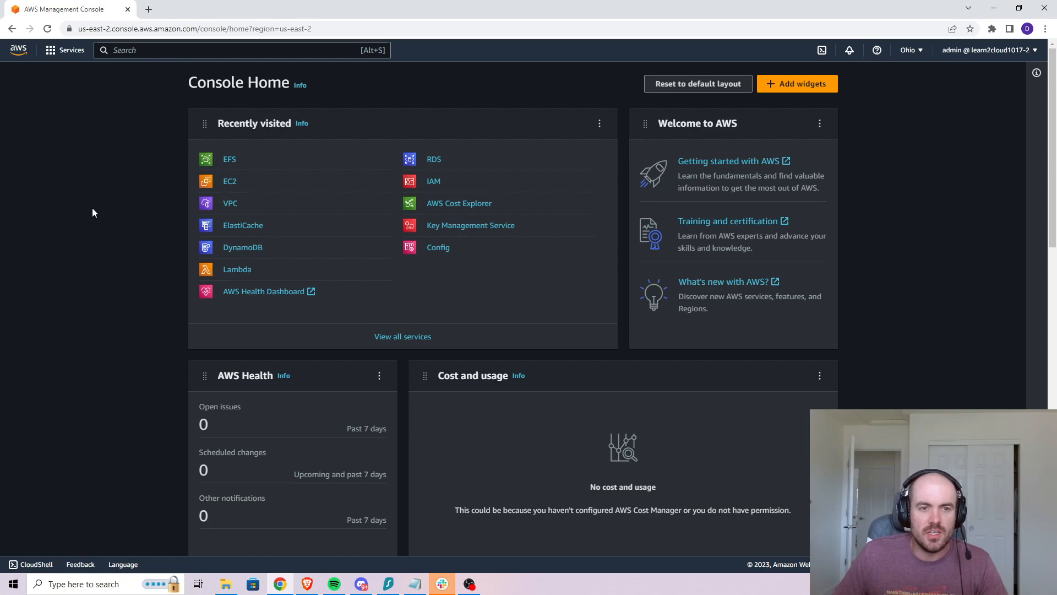
- Open the EC2 service and start launching a new instance
{"action": "left_click", "coordinate": [230, 182]}
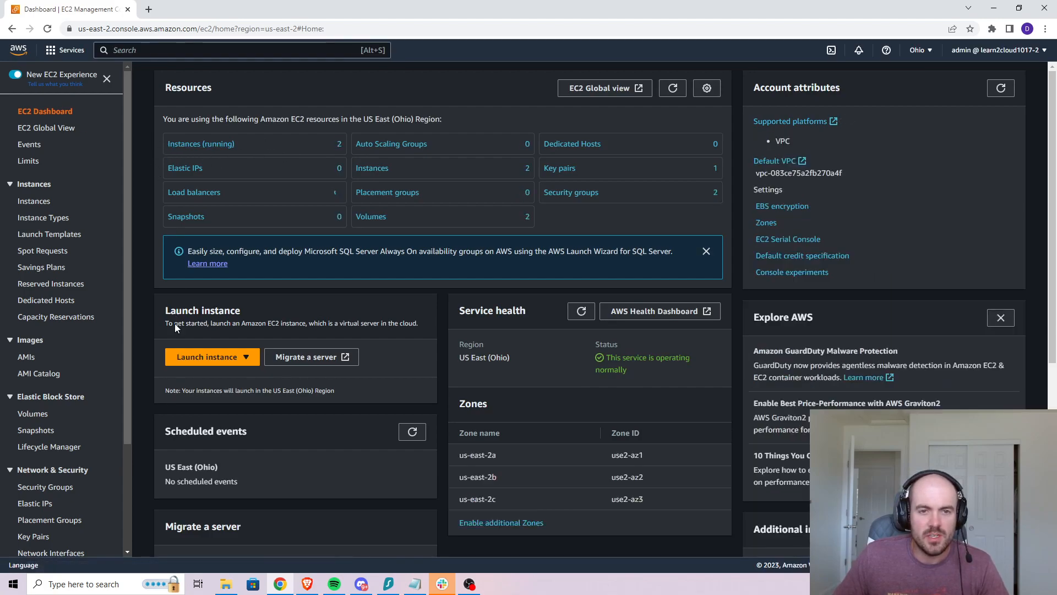
{"action": "left_click", "coordinate": [234, 358]}
{"action": "left_click", "coordinate": [231, 375]}
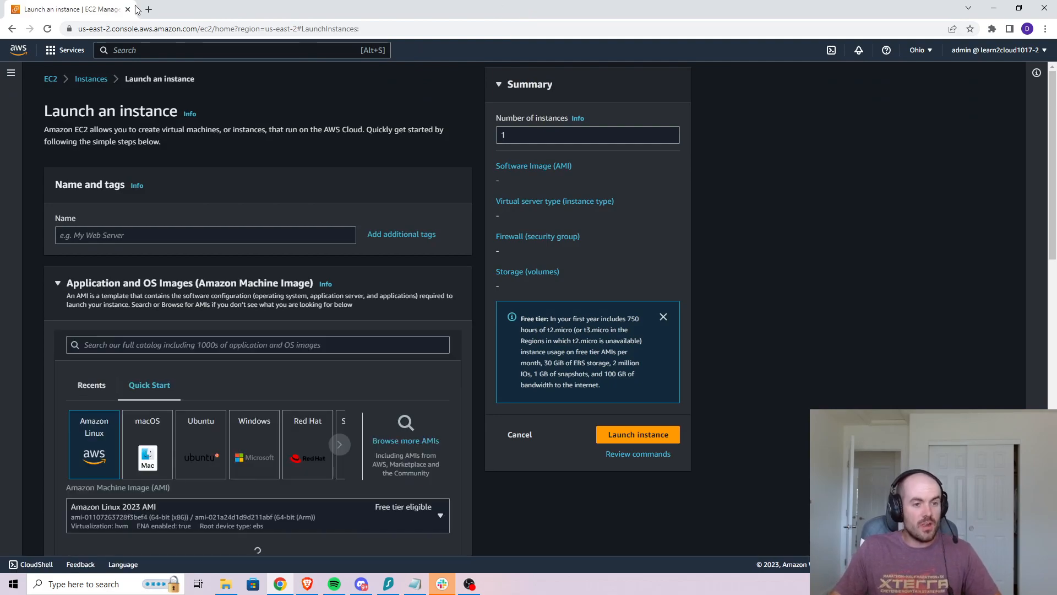
- Name the new instance EFS-inst-1
{"action": "left_click", "coordinate": [161, 235]}
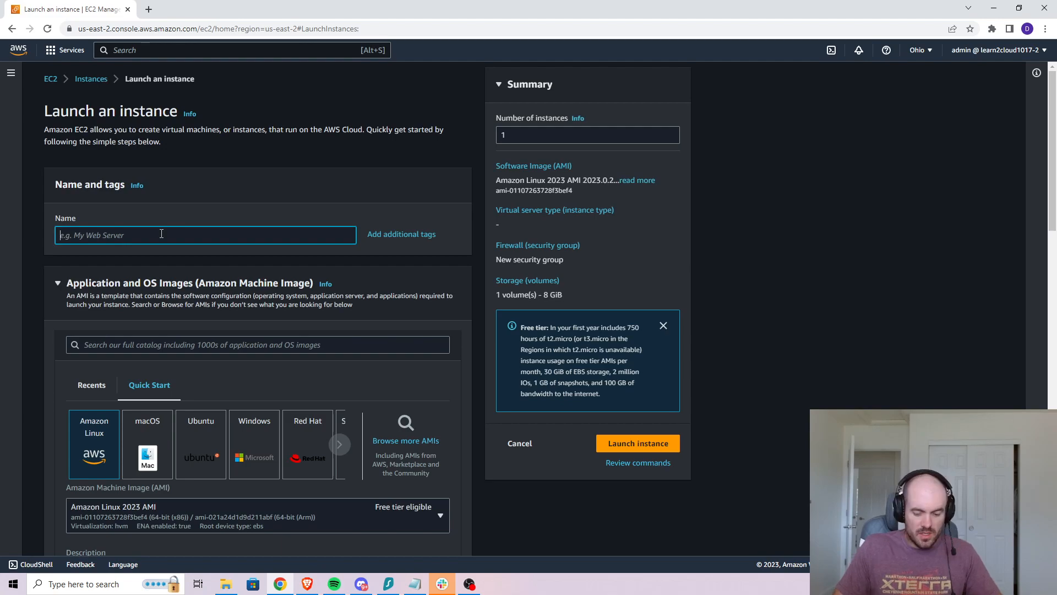
{"action": "type", "text": "l"}
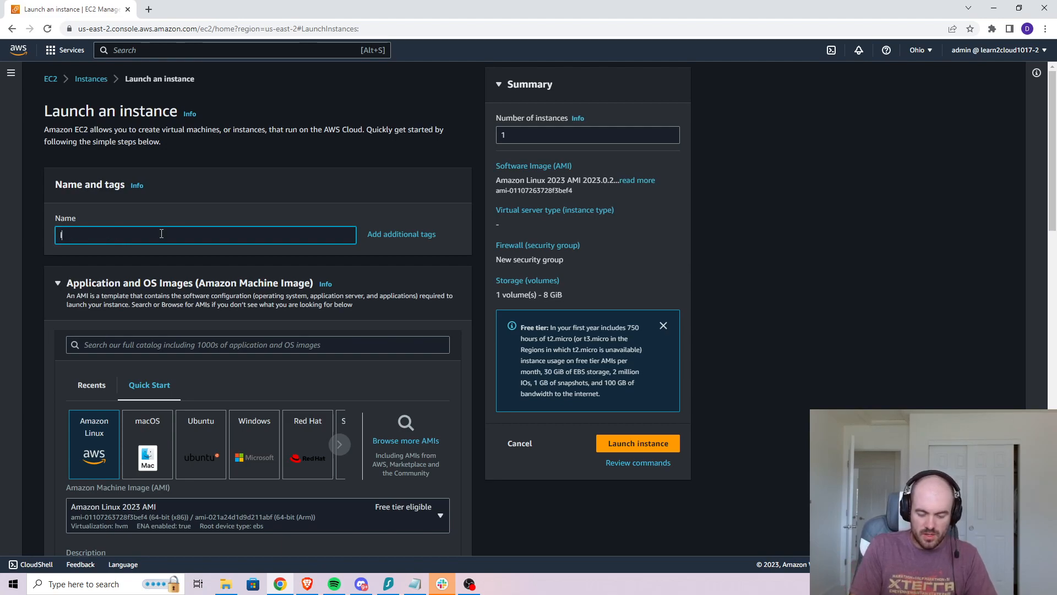
{"action": "type", "text": "ab-ins"}
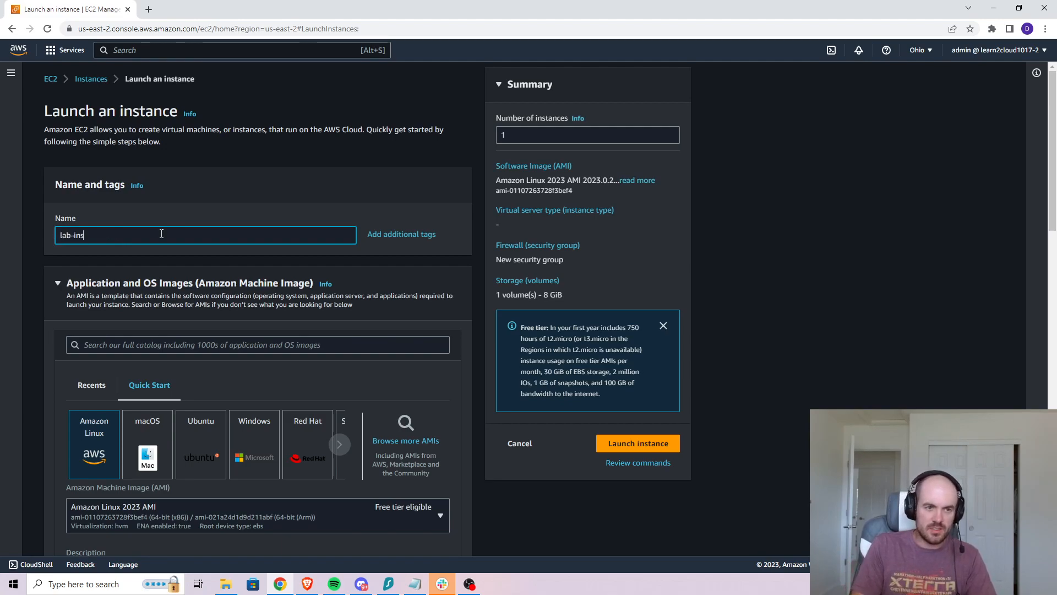
{"action": "type", "text": "t-1"}
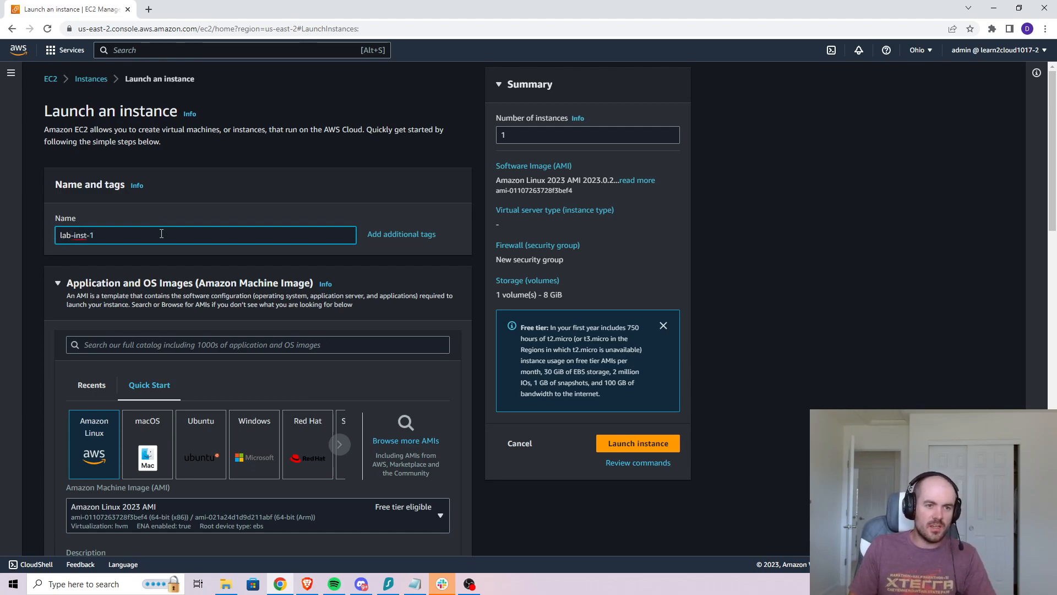
{"action": "key", "text": "Home"}
{"action": "key", "text": "Delete"}
{"action": "key", "text": "Delete"}
{"action": "key", "text": "Delete"}
{"action": "type", "text": "EFS"}
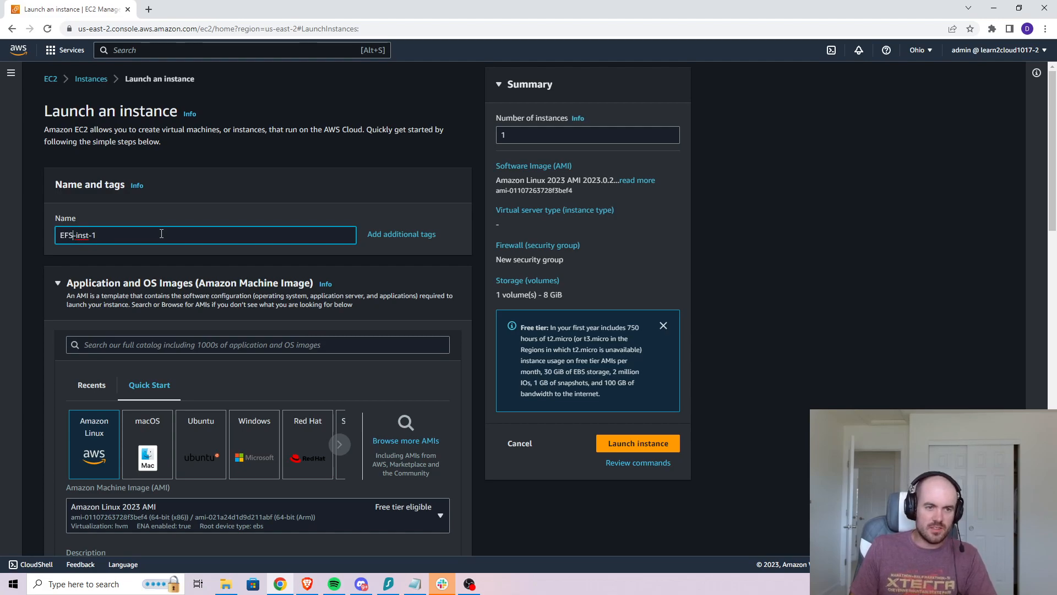
{"action": "left_click", "coordinate": [123, 234]}
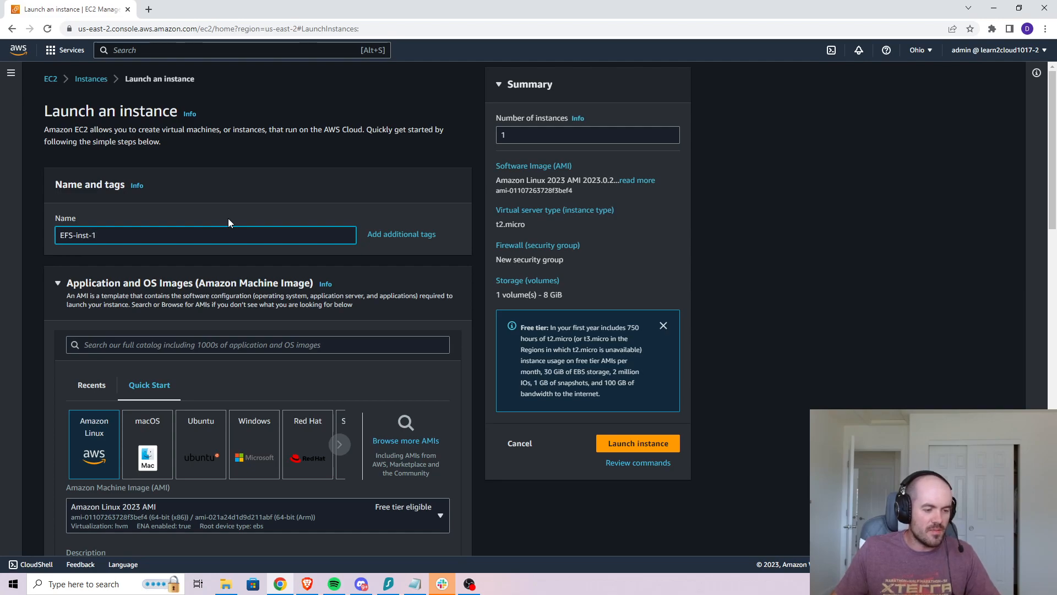
{"action": "left_click", "coordinate": [42, 223]}
- Review the machine image and instance type settings, and check the available key pair options
{"action": "scroll", "coordinate": [38, 228], "scroll_direction": "down", "scroll_amount": 3}
{"action": "scroll", "coordinate": [45, 258], "scroll_direction": "down", "scroll_amount": 4}
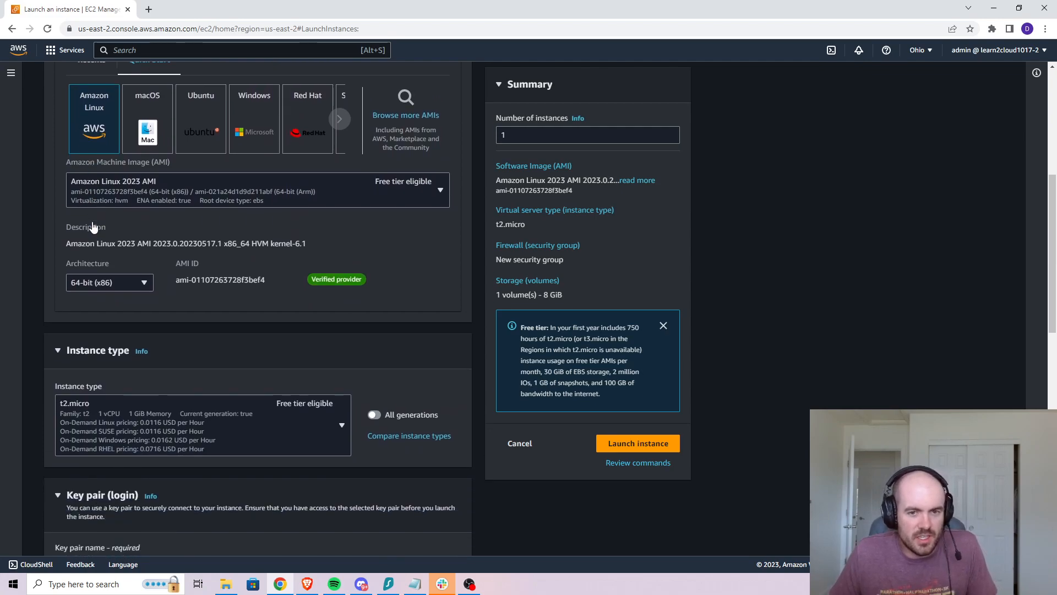
{"action": "scroll", "coordinate": [183, 322], "scroll_direction": "down", "scroll_amount": 4}
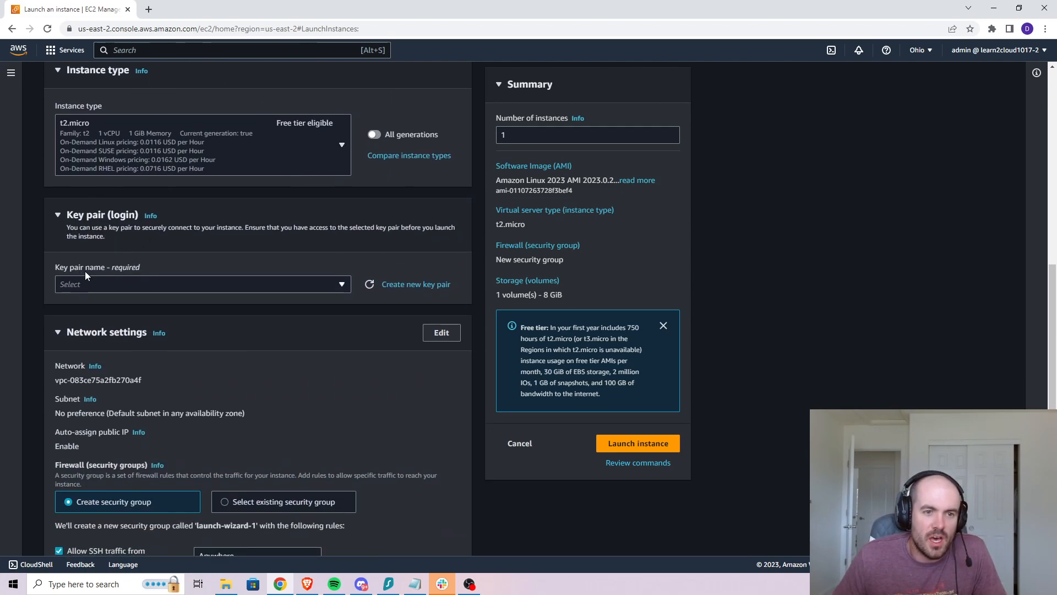
{"action": "left_click", "coordinate": [341, 285]}
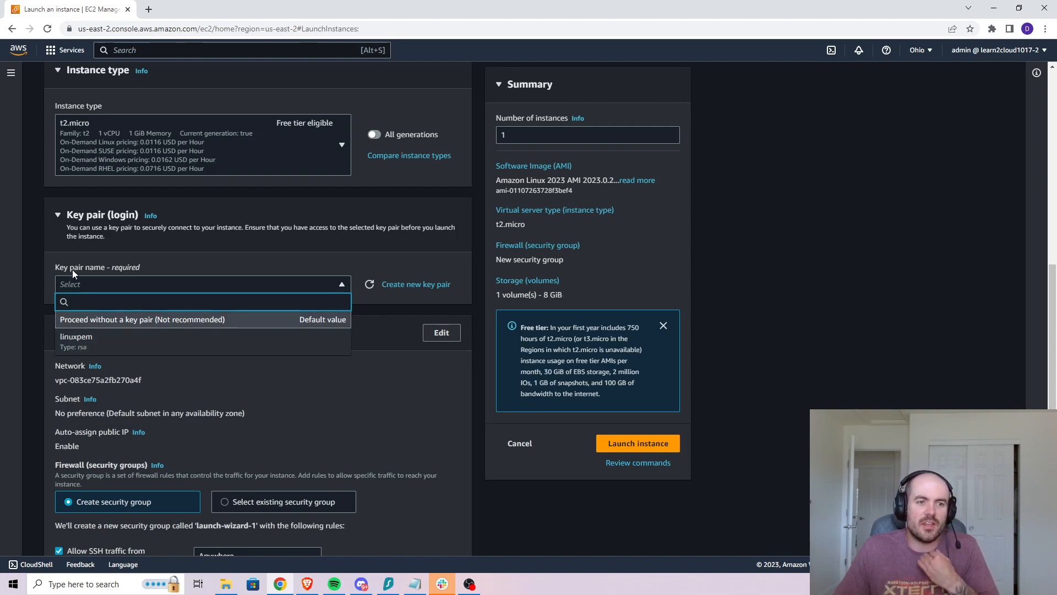
{"action": "left_click", "coordinate": [31, 258]}
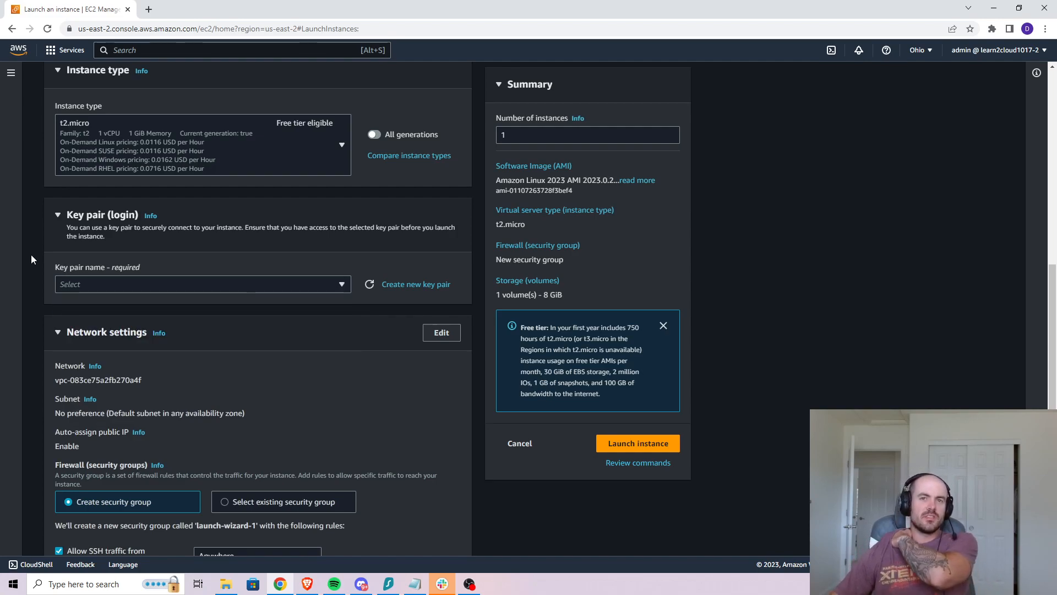
{"action": "left_click", "coordinate": [340, 284]}
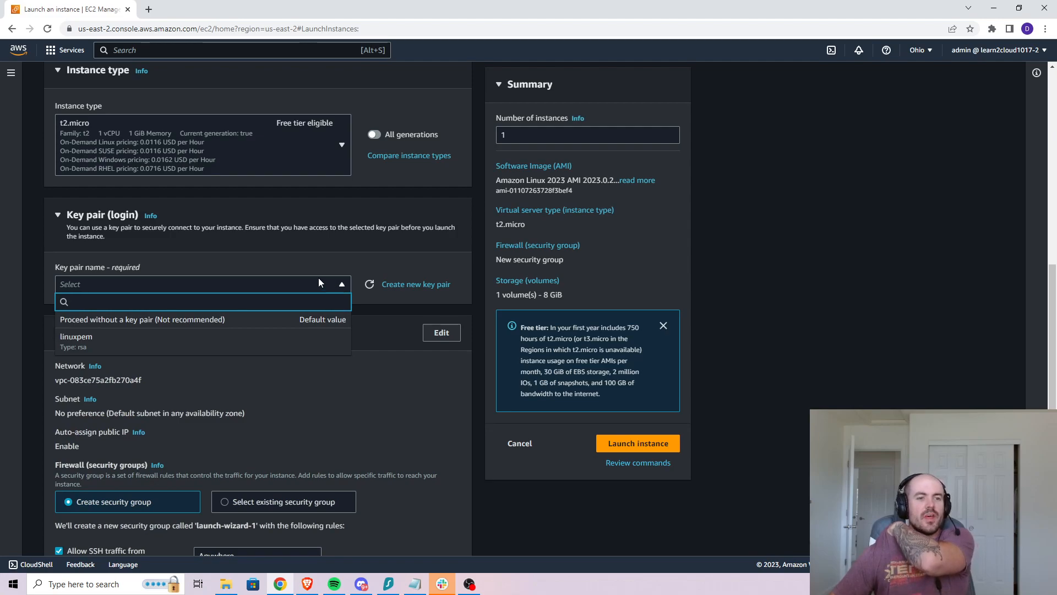
{"action": "left_click", "coordinate": [422, 255]}
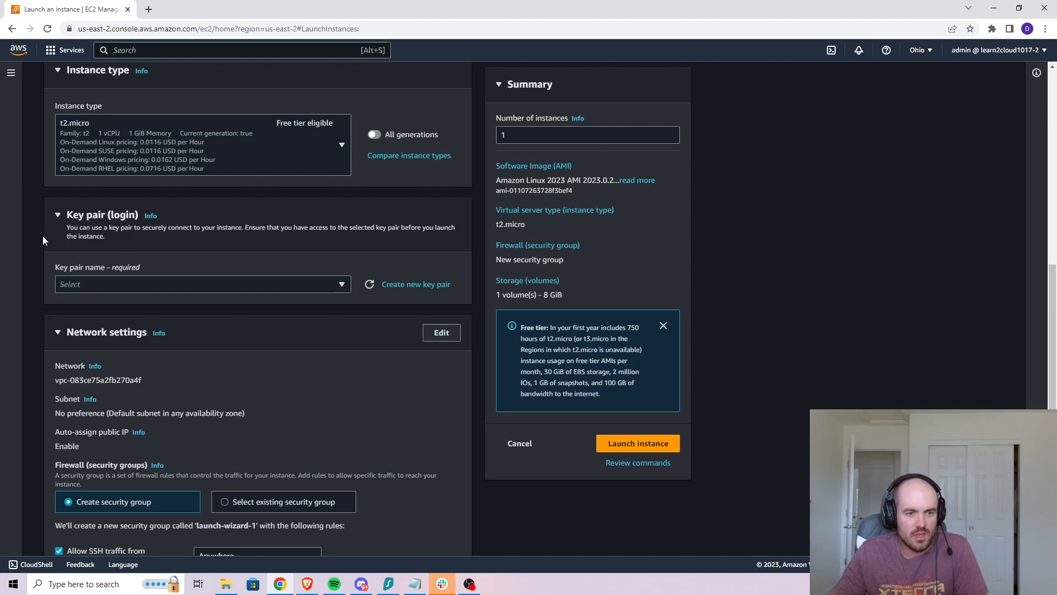
- Open the network settings for editing and look through the available subnets, keeping no preference
{"action": "scroll", "coordinate": [44, 232], "scroll_direction": "down", "scroll_amount": 3}
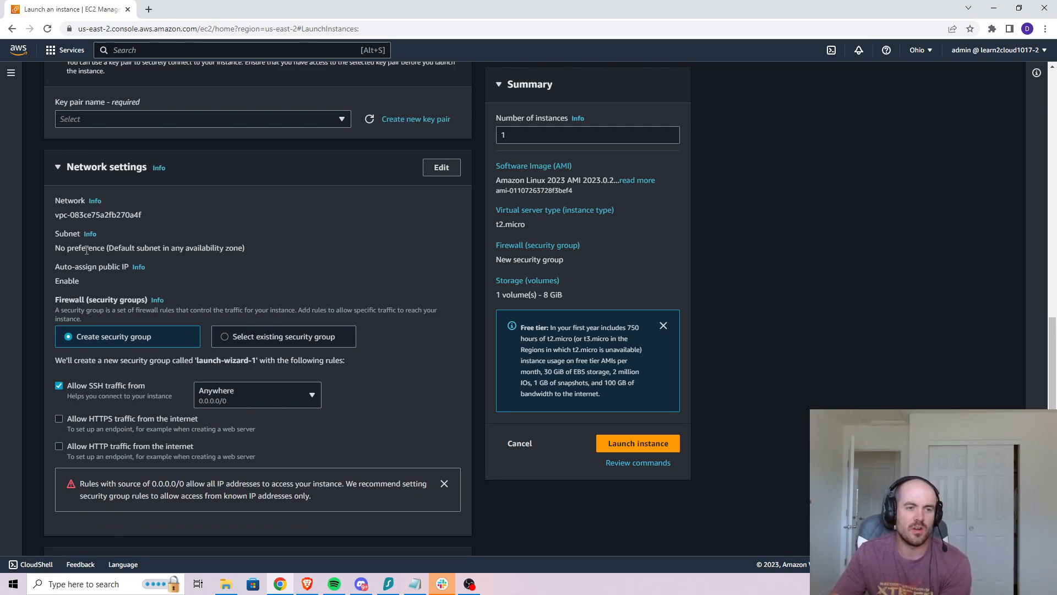
{"action": "left_click", "coordinate": [442, 168]}
{"action": "left_click", "coordinate": [232, 261]}
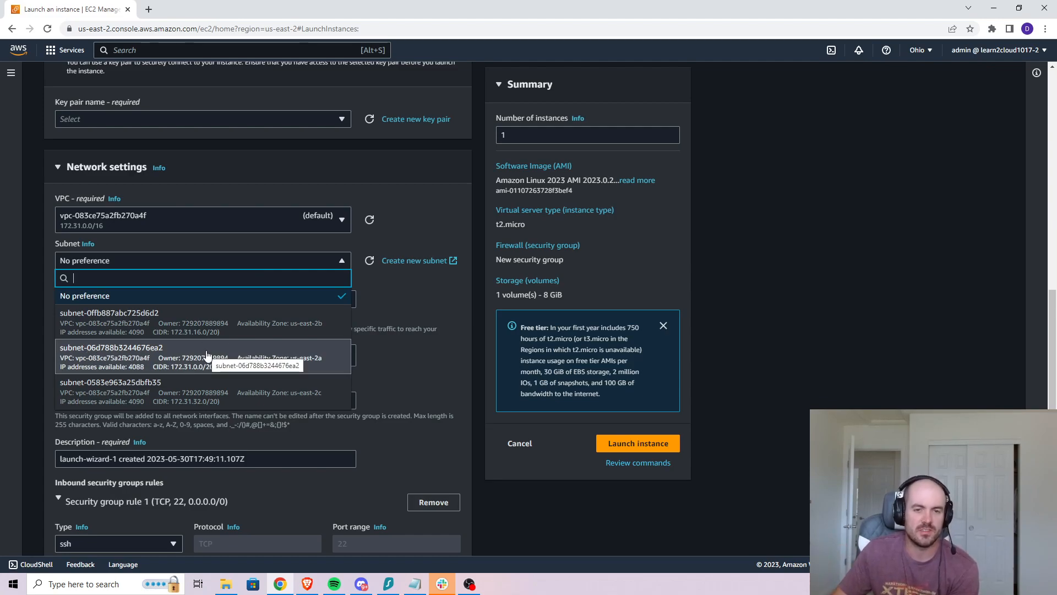
{"action": "left_click", "coordinate": [474, 281]}
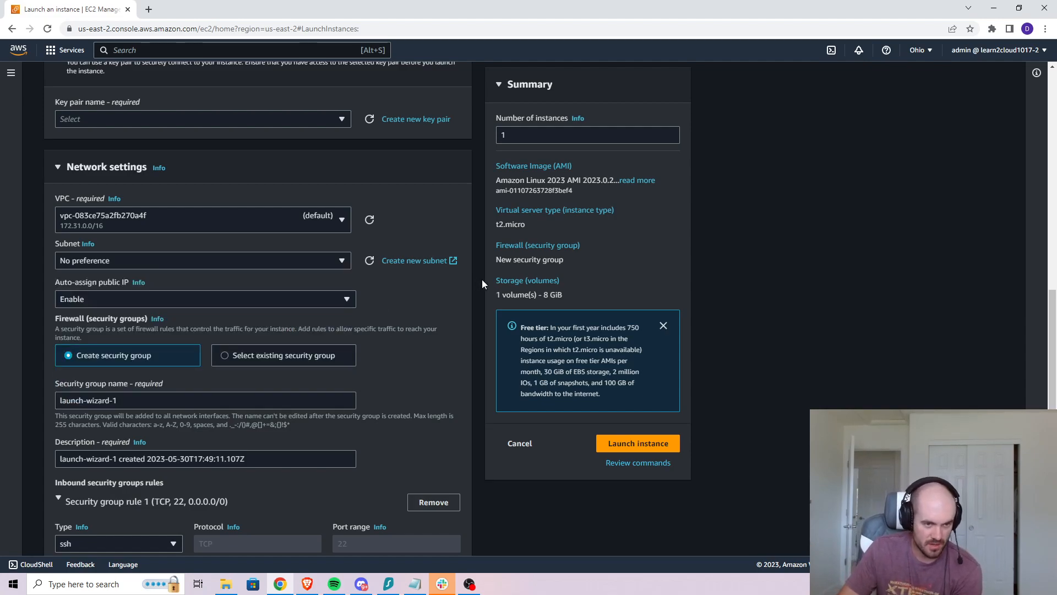
- Add a second inbound security group rule of type NFS
{"action": "scroll", "coordinate": [481, 280], "scroll_direction": "down", "scroll_amount": 1}
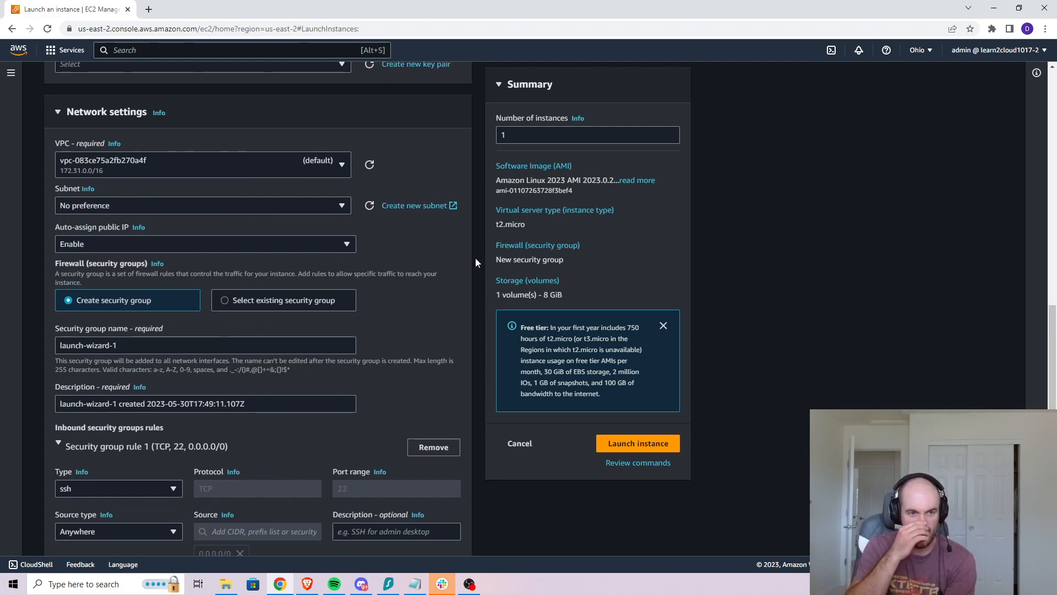
{"action": "scroll", "coordinate": [497, 257], "scroll_direction": "down", "scroll_amount": 2}
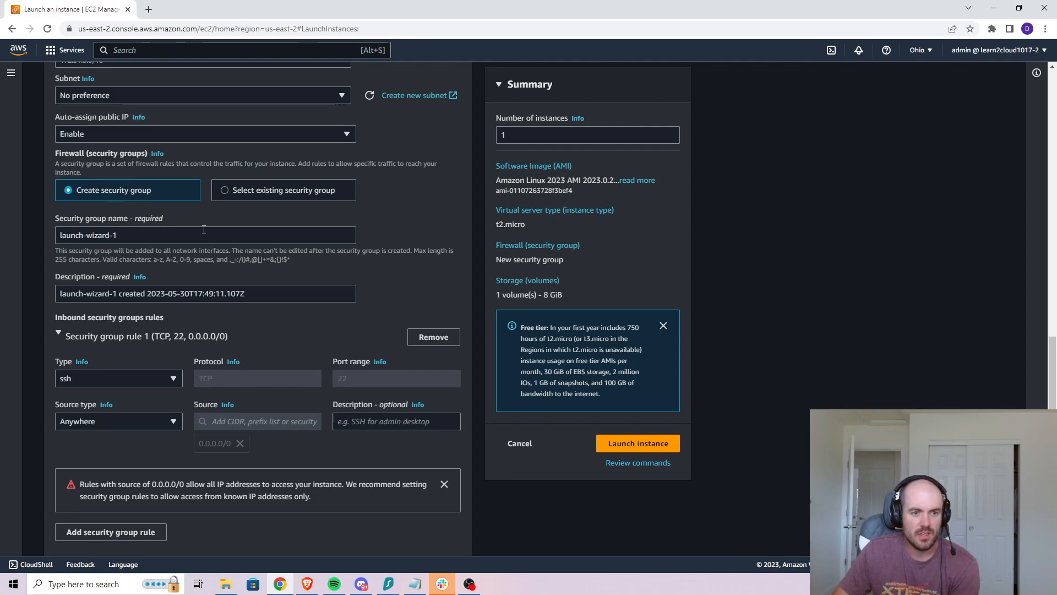
{"action": "scroll", "coordinate": [163, 276], "scroll_direction": "down", "scroll_amount": 1}
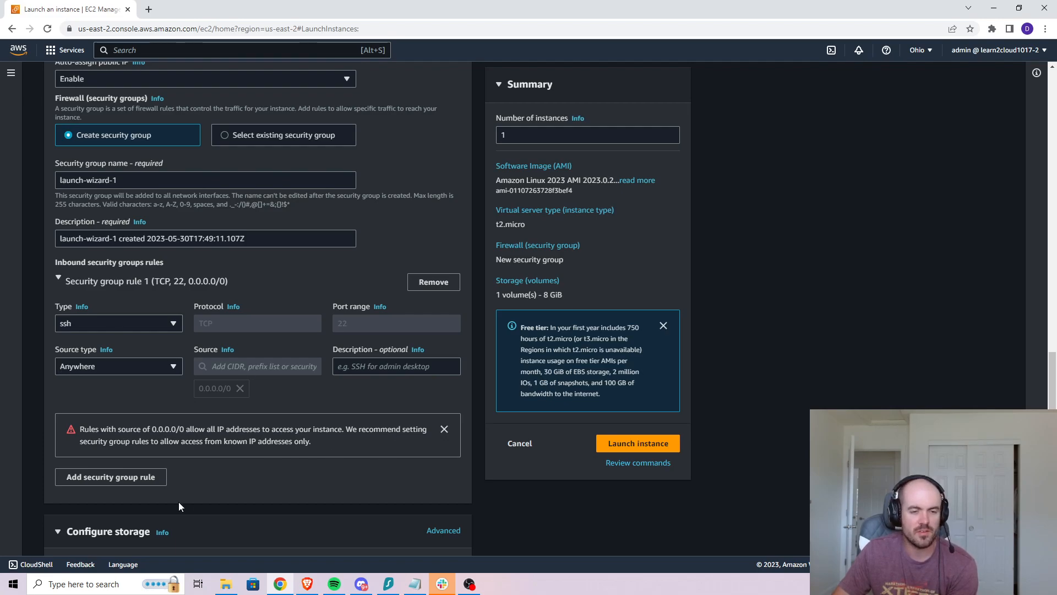
{"action": "left_click", "coordinate": [118, 478]}
{"action": "scroll", "coordinate": [124, 365], "scroll_direction": "down", "scroll_amount": 2}
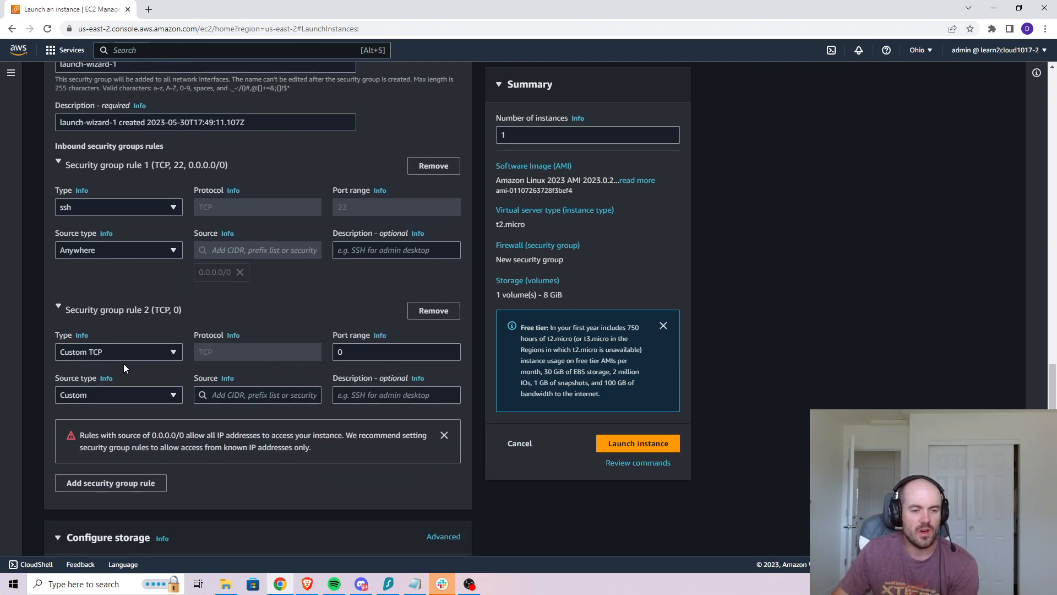
{"action": "scroll", "coordinate": [123, 365], "scroll_direction": "down", "scroll_amount": 1}
{"action": "left_click", "coordinate": [127, 306]}
{"action": "scroll", "coordinate": [124, 380], "scroll_direction": "down", "scroll_amount": 3}
{"action": "scroll", "coordinate": [123, 380], "scroll_direction": "down", "scroll_amount": 2}
{"action": "scroll", "coordinate": [107, 418], "scroll_direction": "down", "scroll_amount": 2}
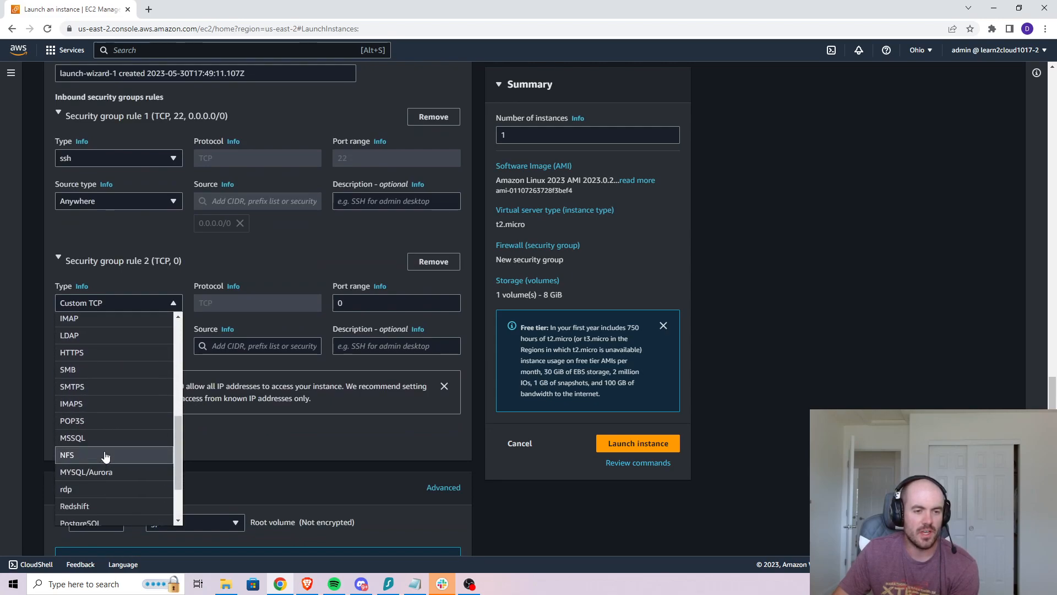
{"action": "left_click", "coordinate": [105, 456]}
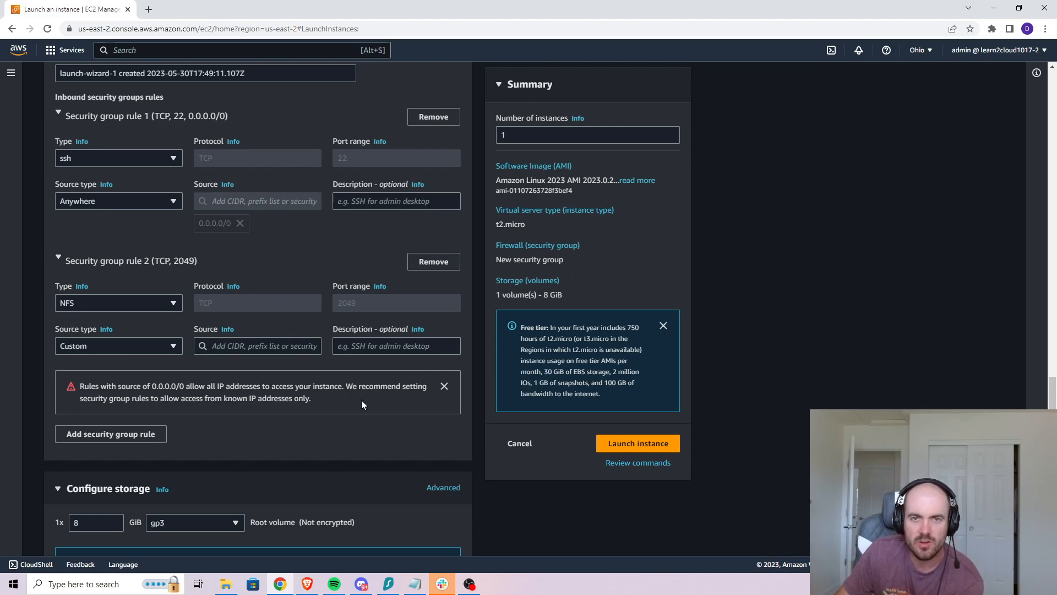
- Review the launch configuration, including the number of instances, and cancel the instance launch
{"action": "scroll", "coordinate": [384, 378], "scroll_direction": "down", "scroll_amount": 3}
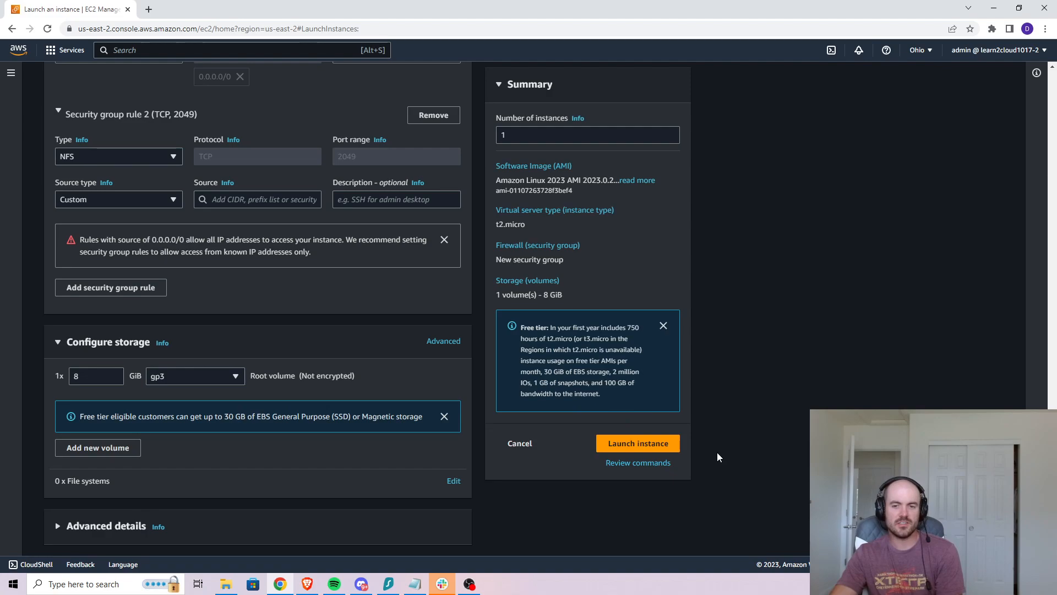
{"action": "scroll", "coordinate": [566, 282], "scroll_direction": "up", "scroll_amount": 13}
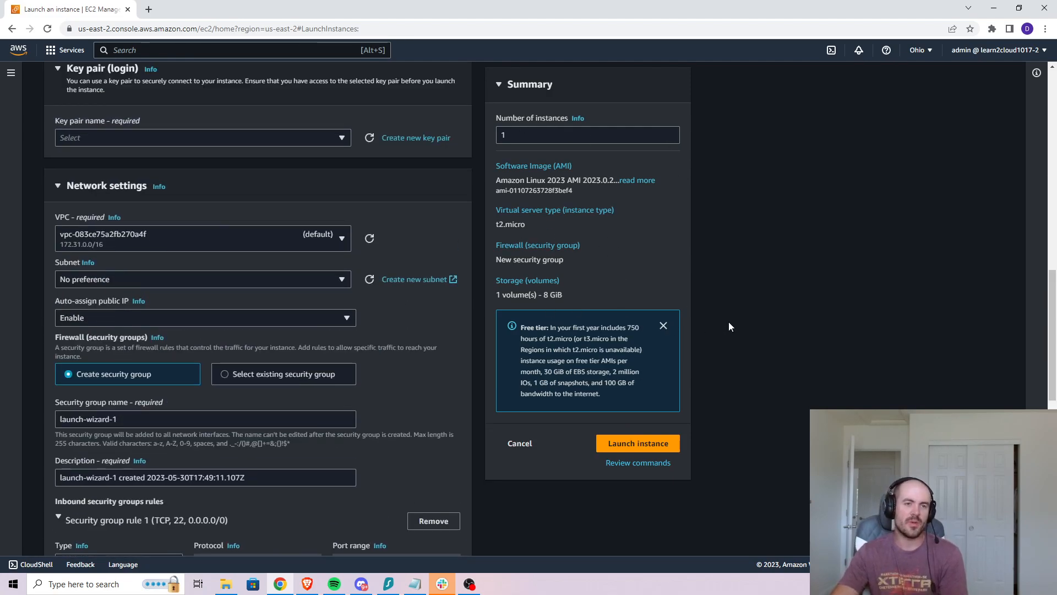
{"action": "scroll", "coordinate": [728, 321], "scroll_direction": "up", "scroll_amount": 10}
{"action": "scroll", "coordinate": [598, 252], "scroll_direction": "up", "scroll_amount": 3}
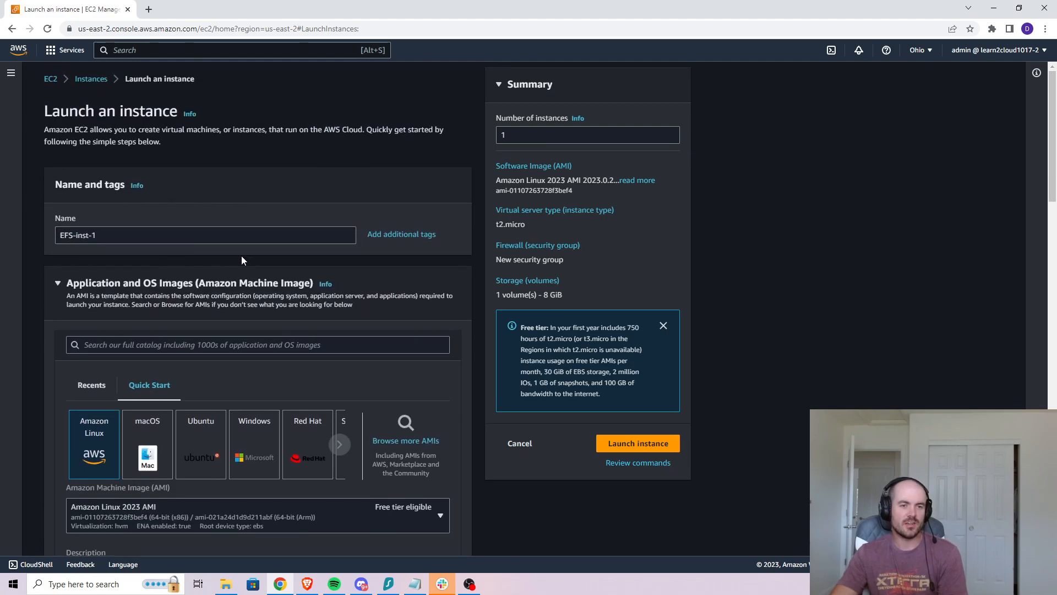
{"action": "scroll", "coordinate": [130, 208], "scroll_direction": "down", "scroll_amount": 6}
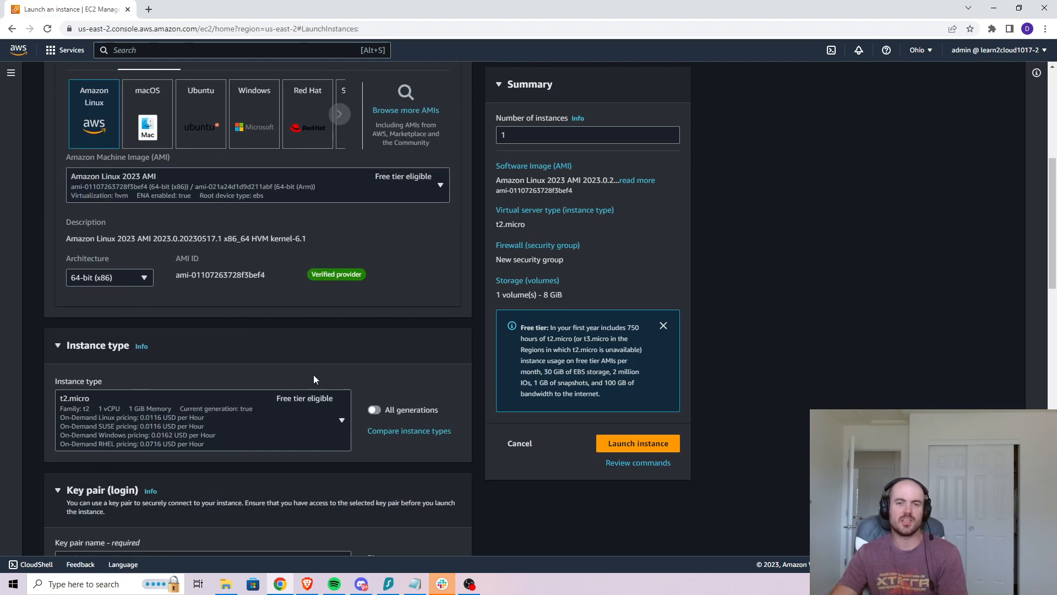
{"action": "left_click", "coordinate": [560, 137]}
{"action": "left_click", "coordinate": [769, 145]}
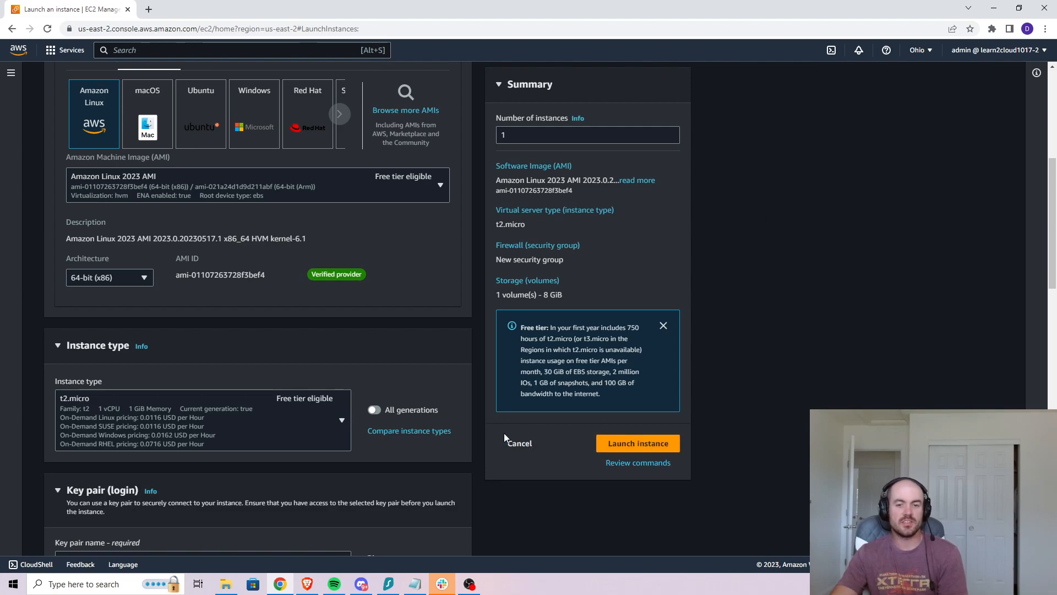
{"action": "left_click", "coordinate": [518, 445]}
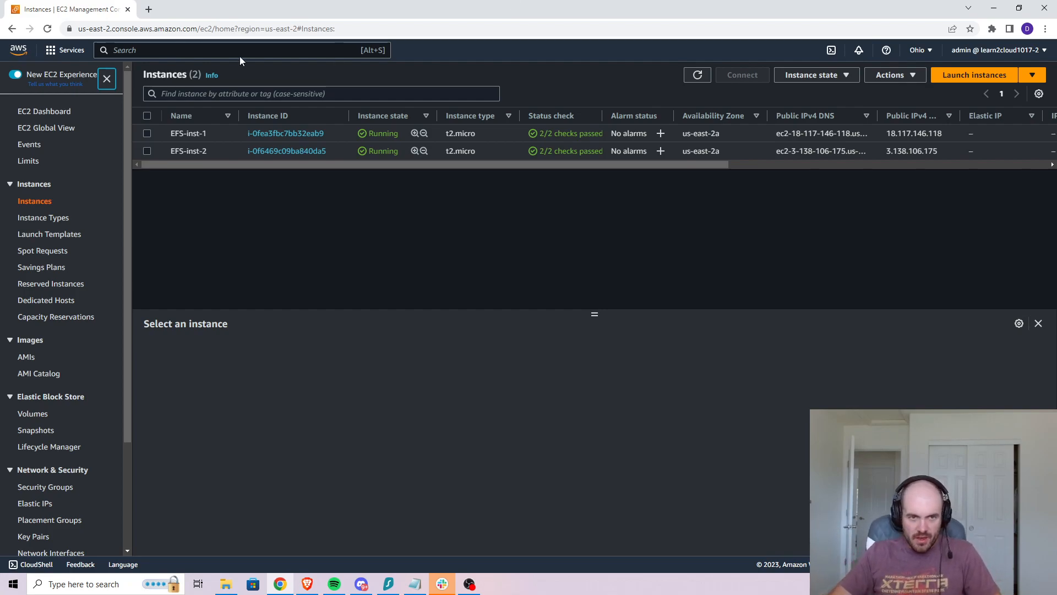
- Search the console for efs and open the EFS service
{"action": "left_click", "coordinate": [379, 49]}
{"action": "type", "text": "efs"}
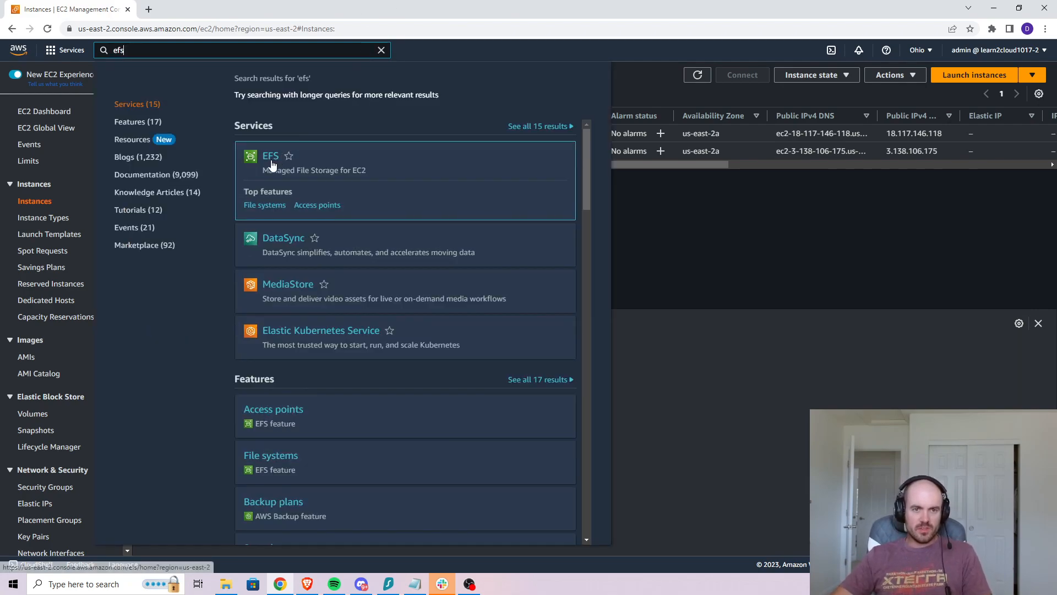
{"action": "left_click", "coordinate": [270, 156]}
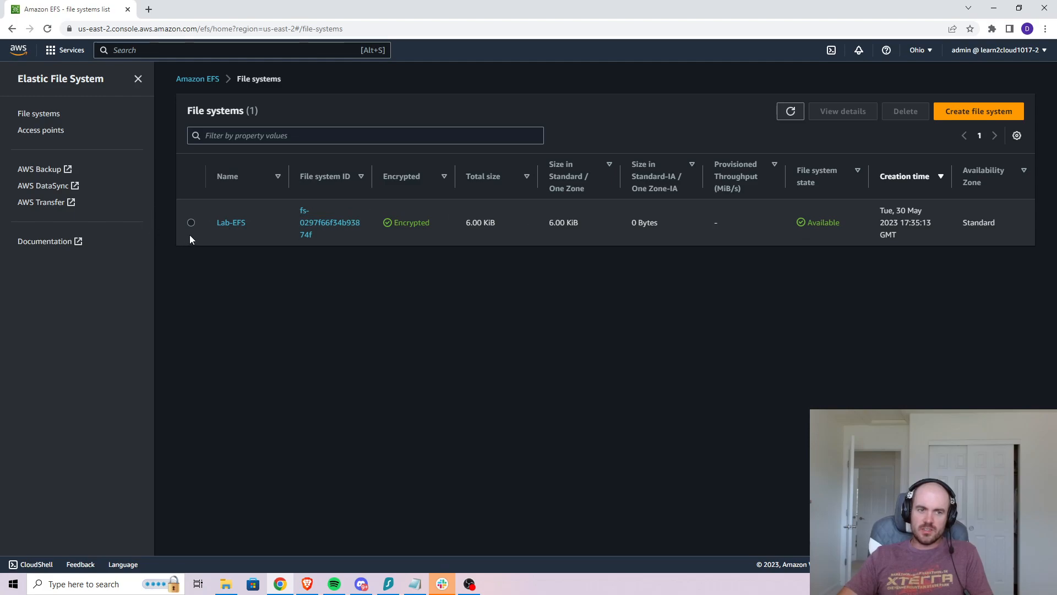
- Start creating a customized EFS file system and name it lab-efs-2
{"action": "left_click", "coordinate": [970, 108]}
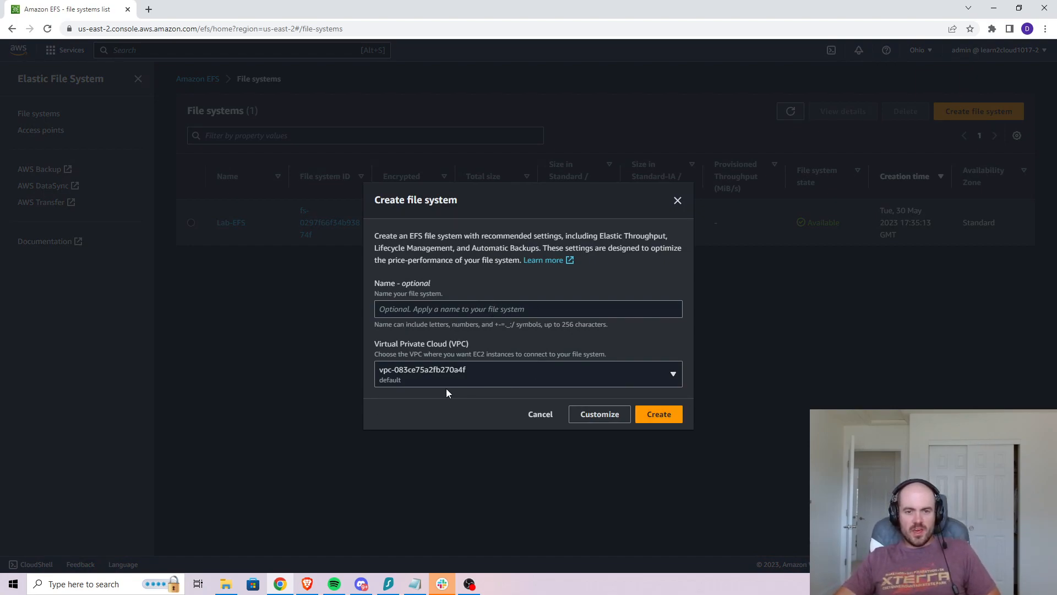
{"action": "left_click", "coordinate": [594, 419]}
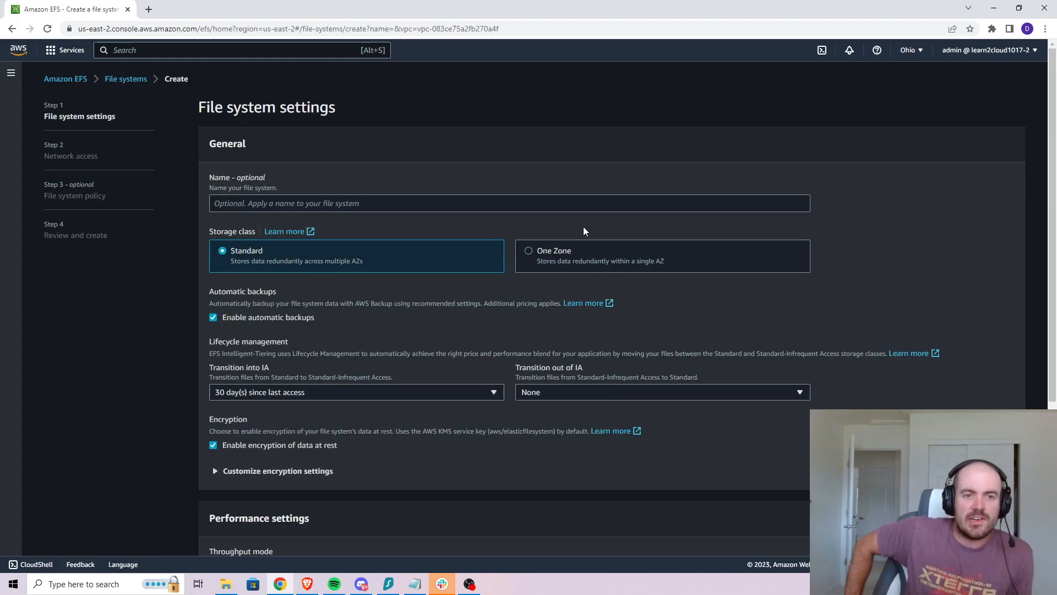
{"action": "left_click", "coordinate": [566, 205]}
{"action": "type", "text": "lab-efs-2"}
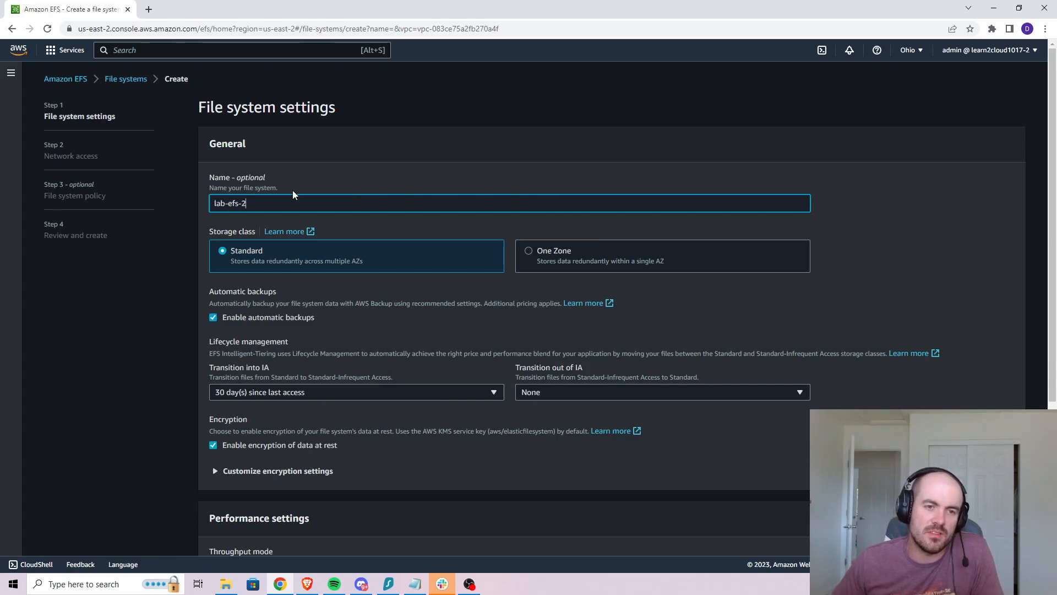
{"action": "left_click", "coordinate": [495, 181]}
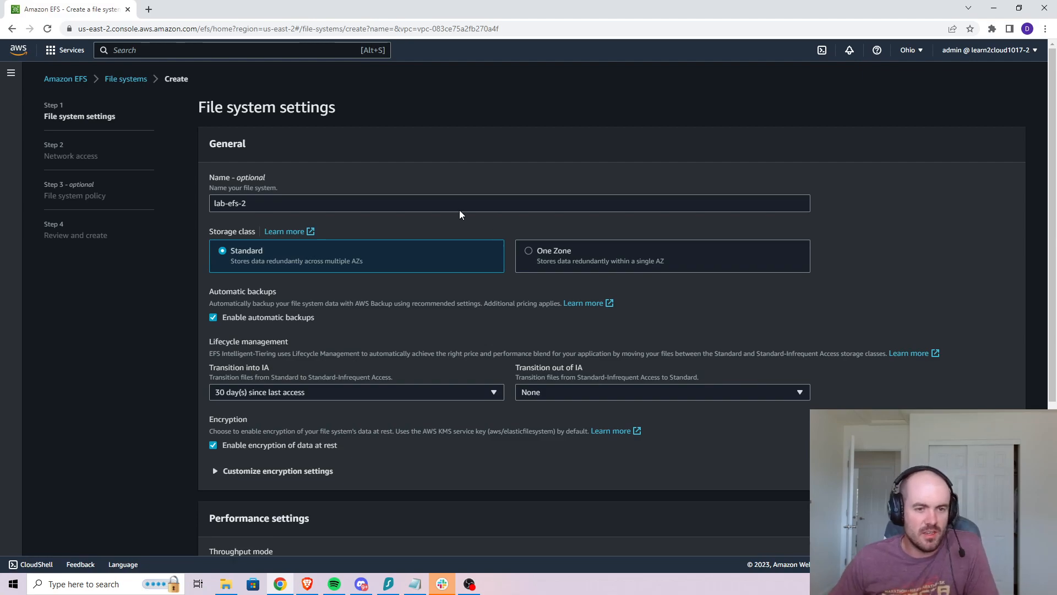
- Disable automatic backups for the file system and set its throughput mode to Bursting
{"action": "left_click", "coordinate": [215, 324]}
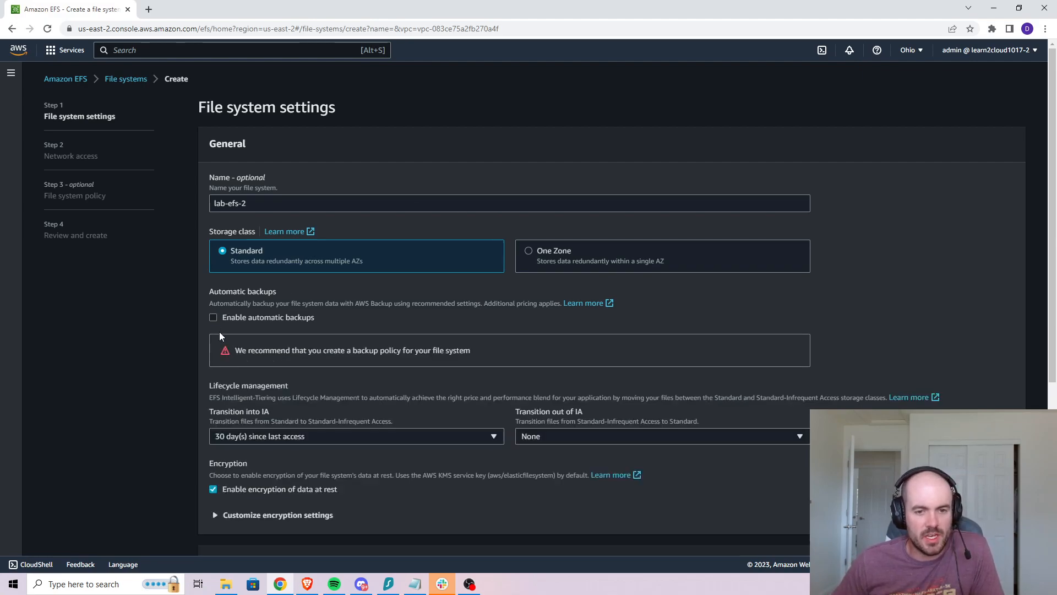
{"action": "scroll", "coordinate": [202, 338], "scroll_direction": "down", "scroll_amount": 2}
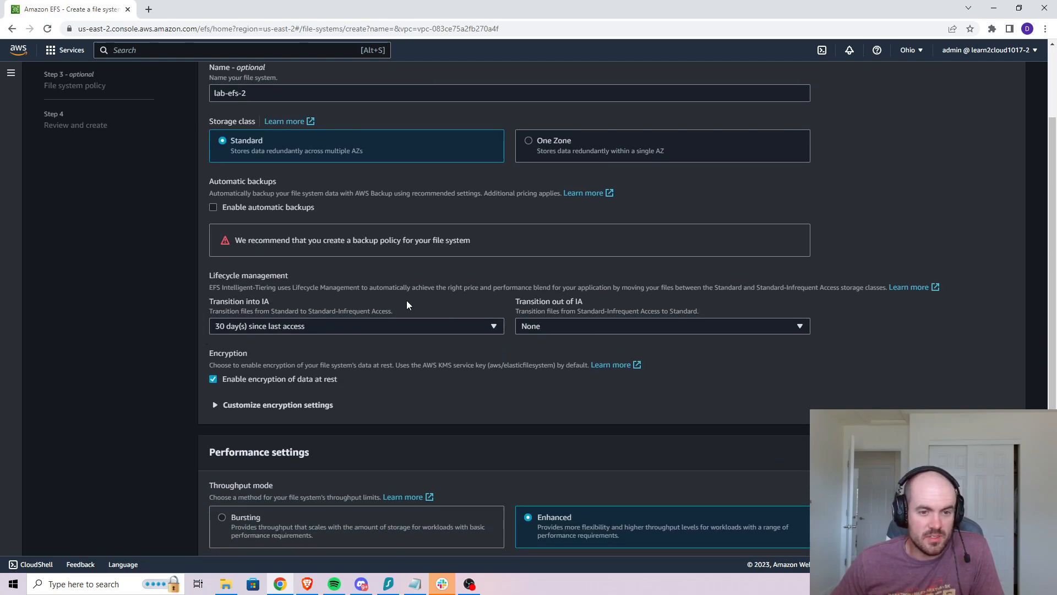
{"action": "scroll", "coordinate": [255, 224], "scroll_direction": "down", "scroll_amount": 3}
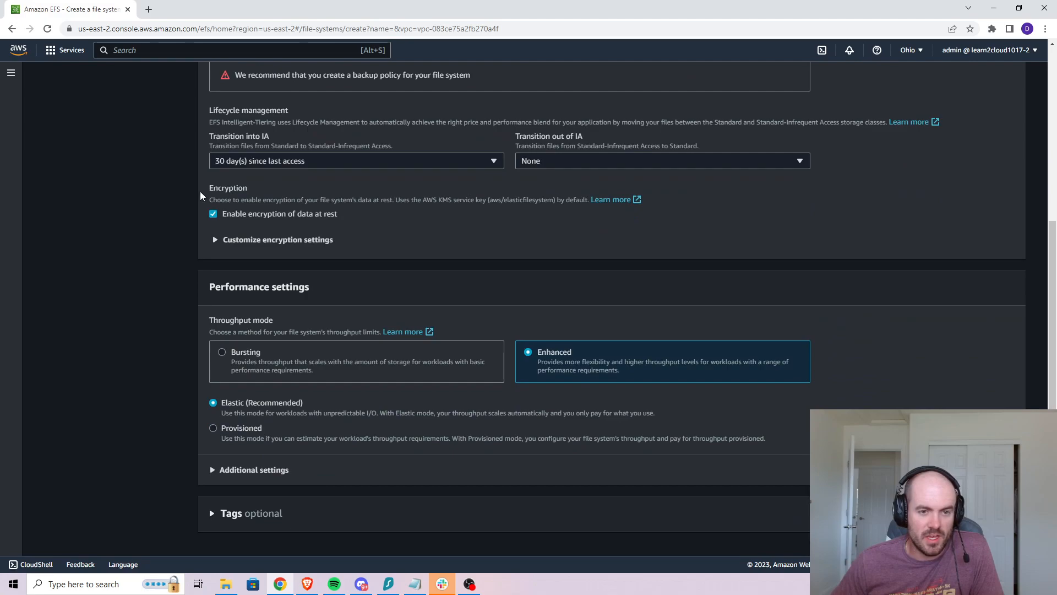
{"action": "scroll", "coordinate": [83, 253], "scroll_direction": "down", "scroll_amount": 1}
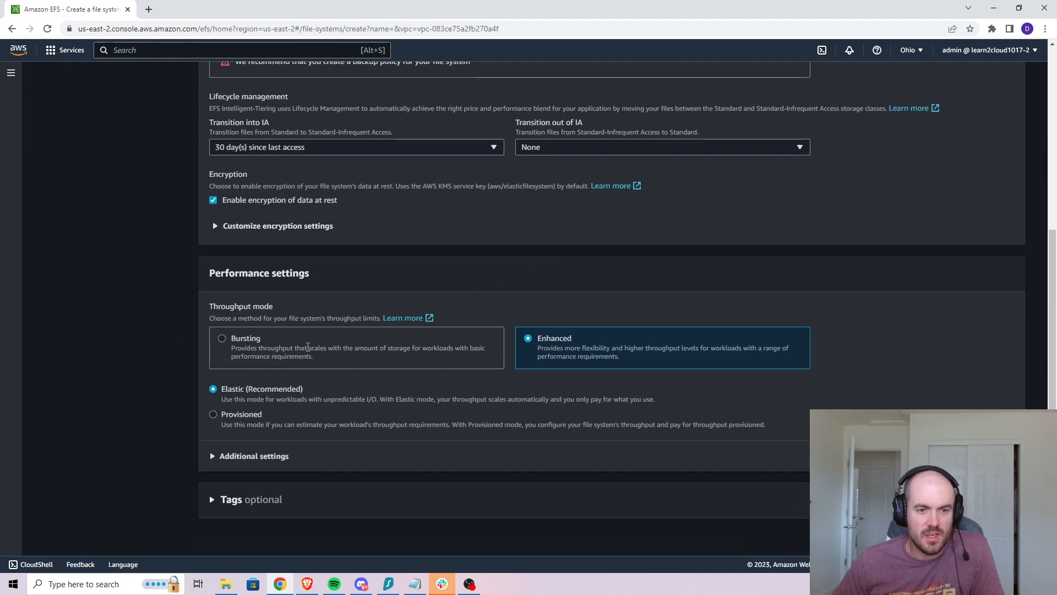
{"action": "left_click", "coordinate": [266, 339]}
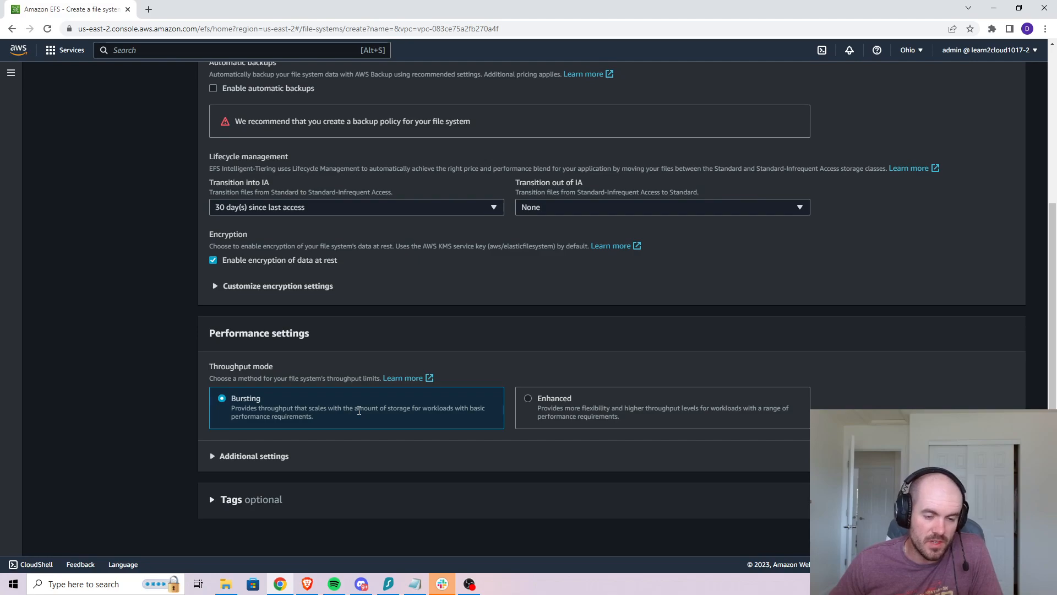
- Check the additional performance settings and the tags without changing them, and continue to the network access settings
{"action": "left_click", "coordinate": [259, 456]}
{"action": "scroll", "coordinate": [175, 426], "scroll_direction": "down", "scroll_amount": 2}
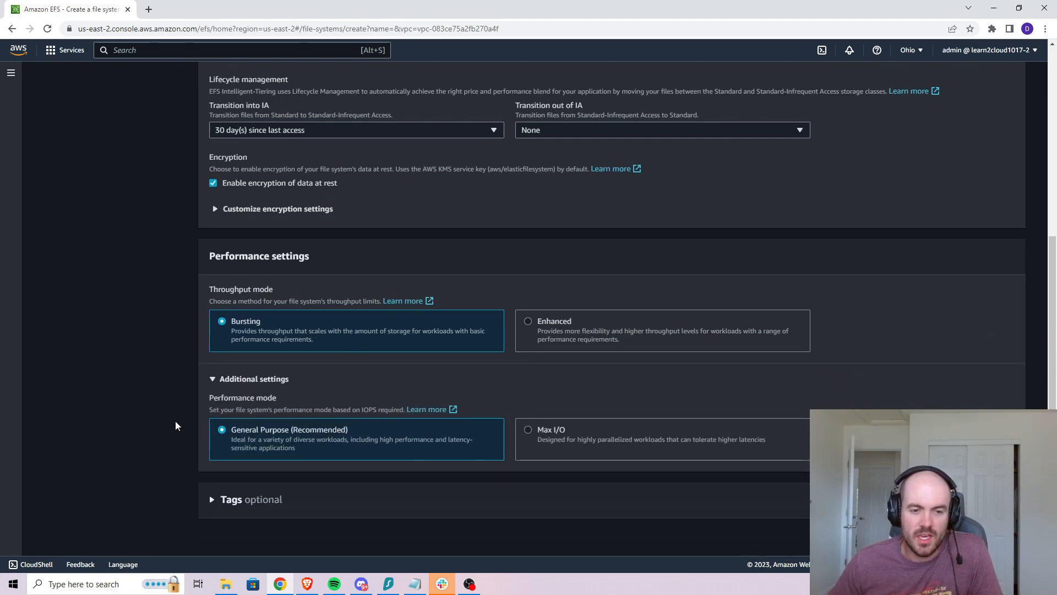
{"action": "left_click", "coordinate": [257, 379]}
{"action": "left_click", "coordinate": [229, 500]}
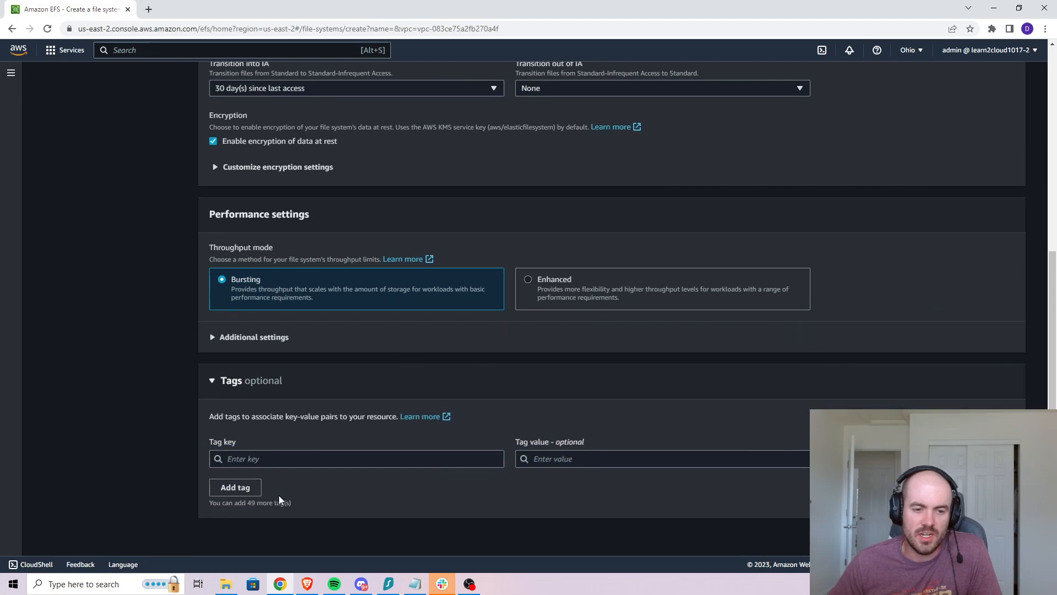
{"action": "left_click", "coordinate": [238, 376]}
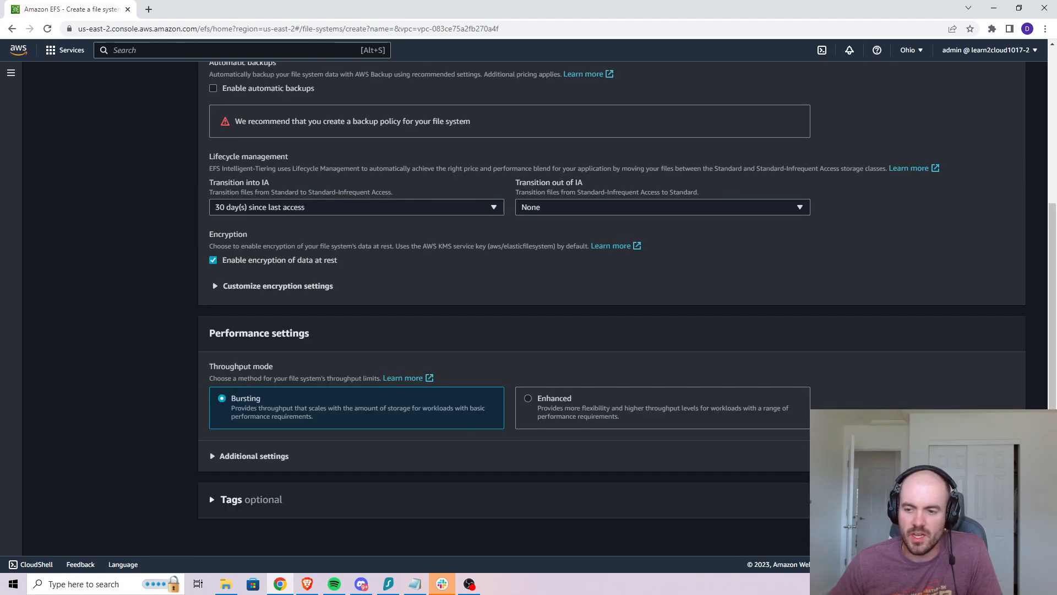
{"action": "left_click", "coordinate": [1009, 537]}
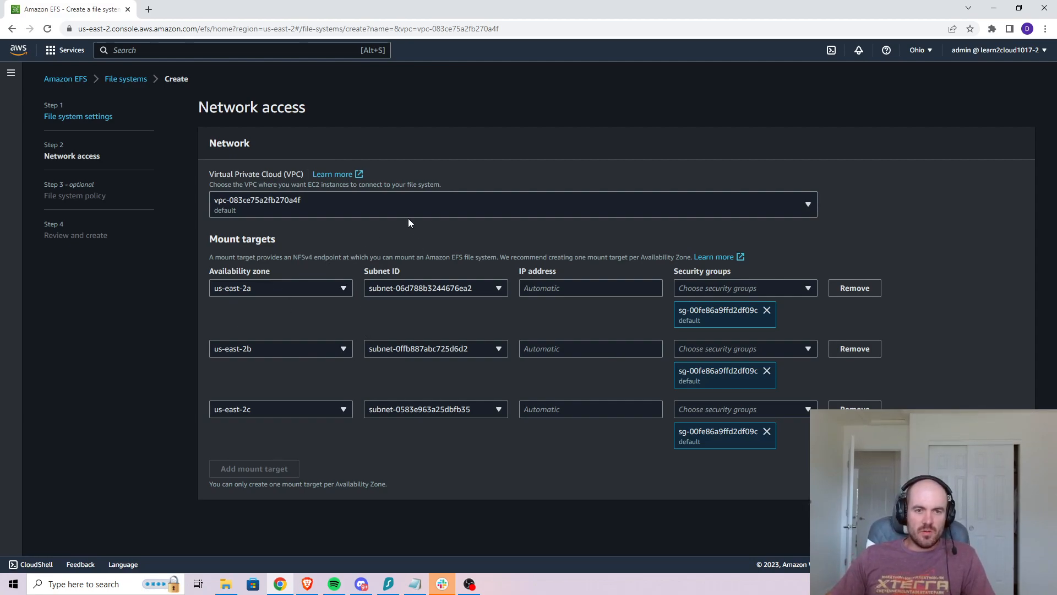
- Keep the default VPC and remove the mount targets for us-east-2b and us-east-2c
{"action": "left_click", "coordinate": [244, 199]}
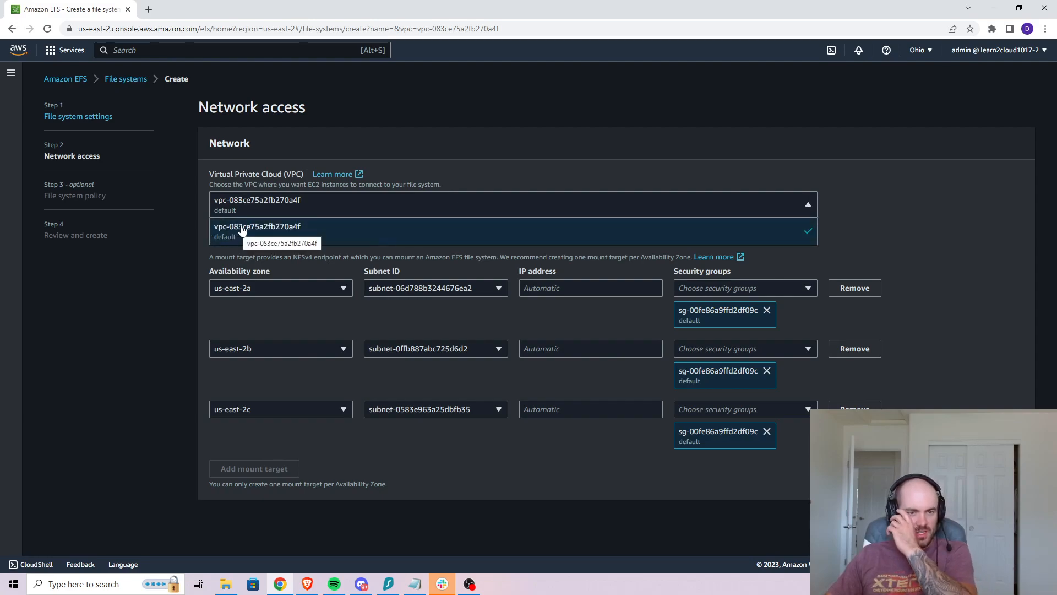
{"action": "left_click", "coordinate": [530, 94]}
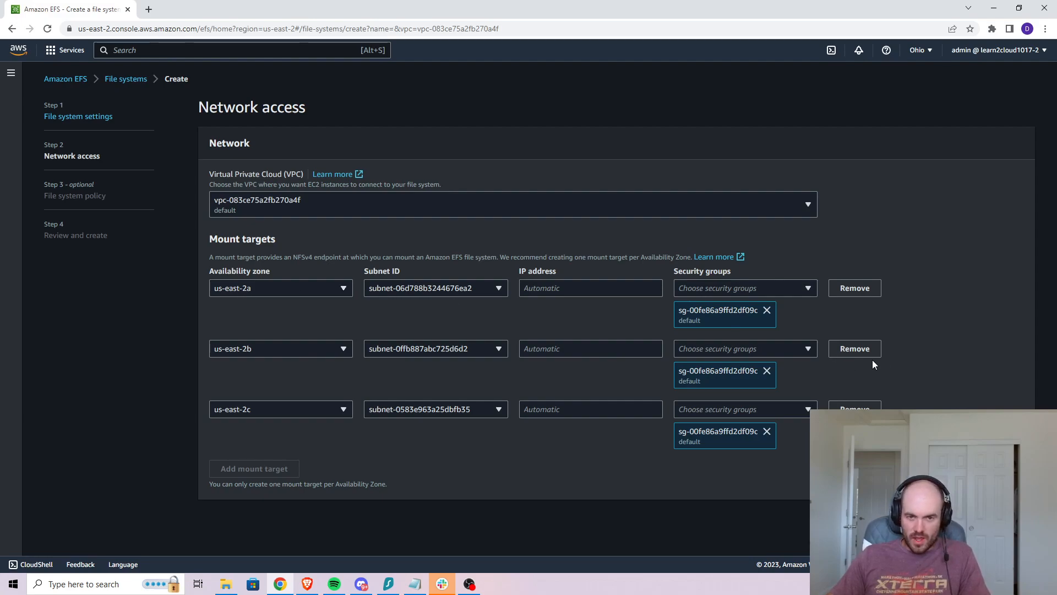
{"action": "left_click", "coordinate": [857, 353]}
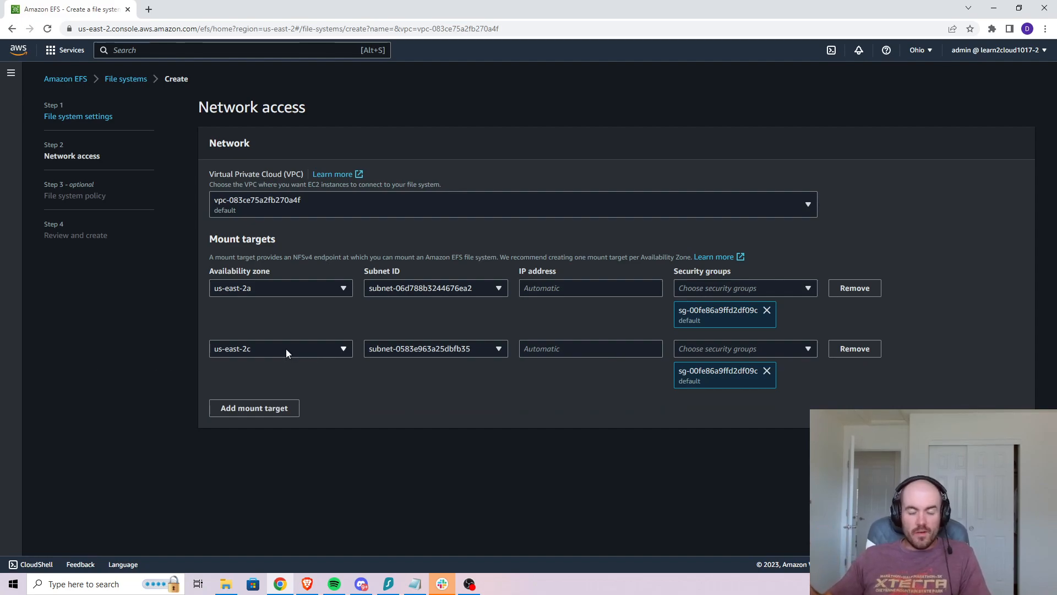
{"action": "left_click", "coordinate": [857, 349]}
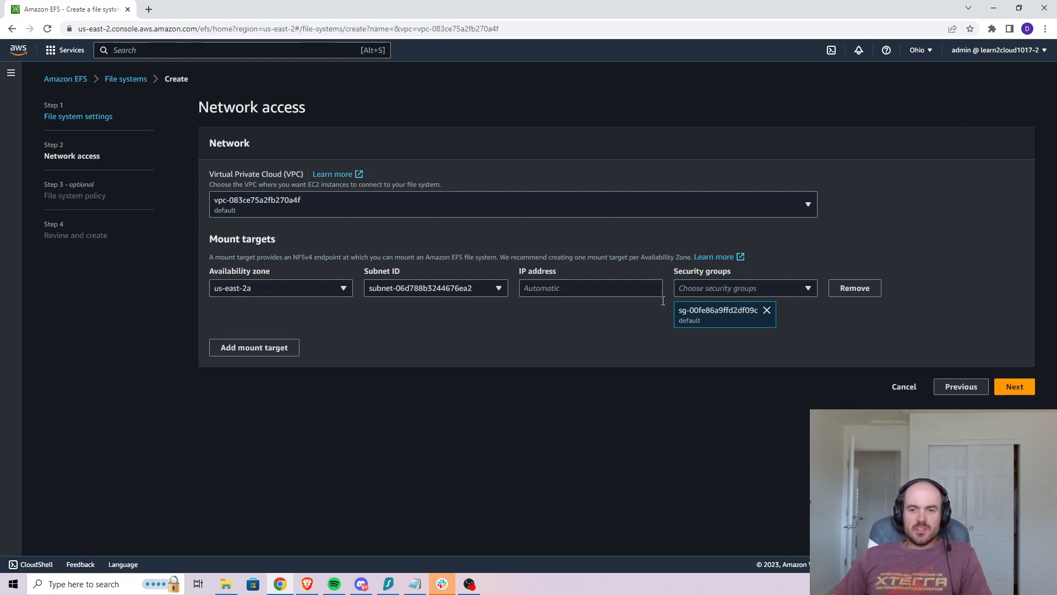
- Replace the default security group with SSH-NFS on the us-east-2a mount target
{"action": "left_click", "coordinate": [727, 290]}
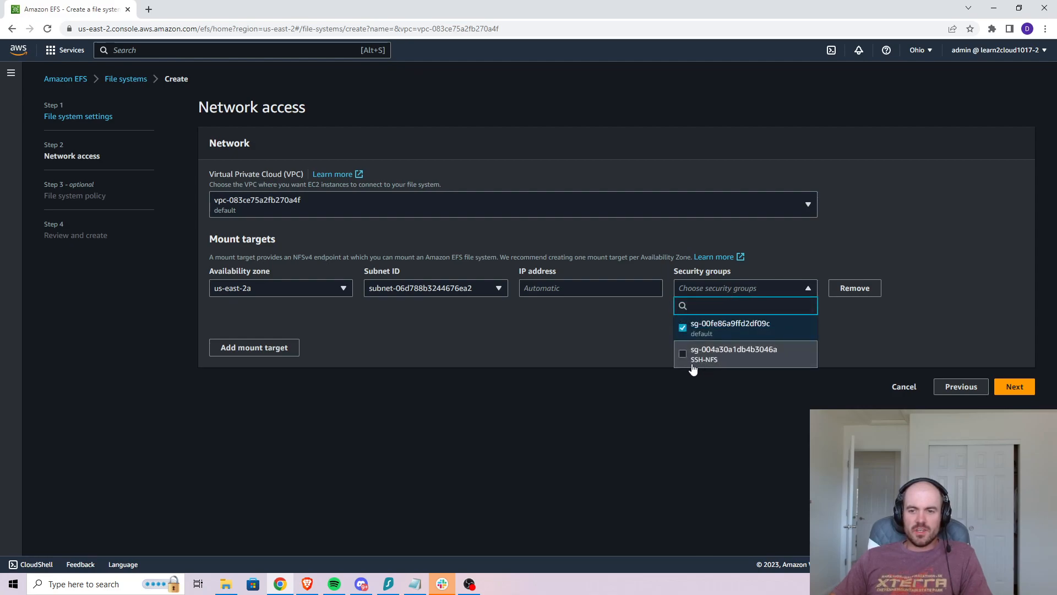
{"action": "left_click", "coordinate": [703, 359]}
{"action": "left_click", "coordinate": [683, 328]}
{"action": "left_click", "coordinate": [937, 233]}
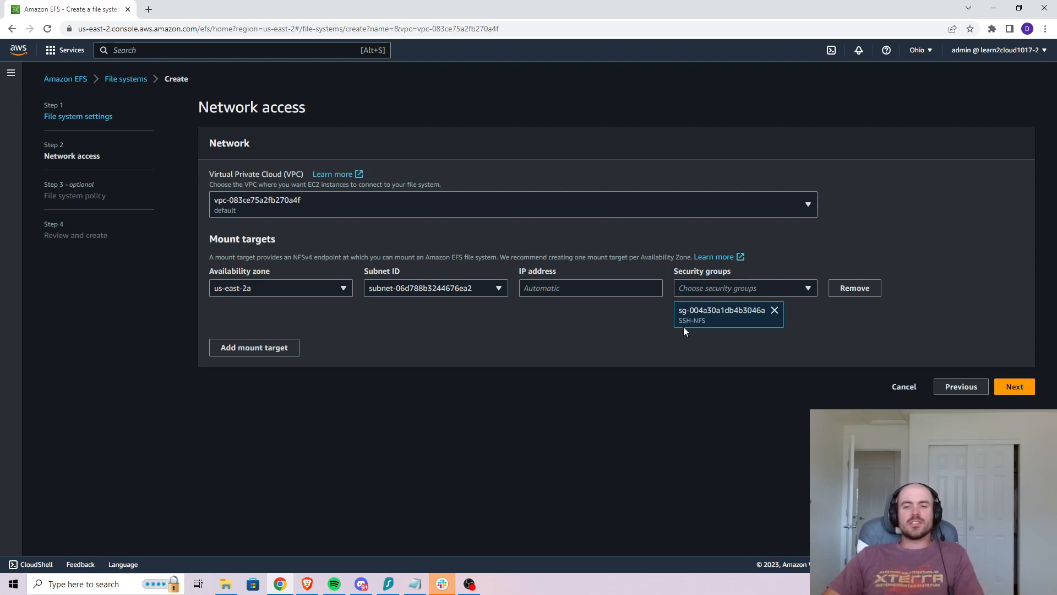
{"action": "left_click_drag", "start_coordinate": [680, 321], "coordinate": [707, 321]}
{"action": "left_click", "coordinate": [885, 331]}
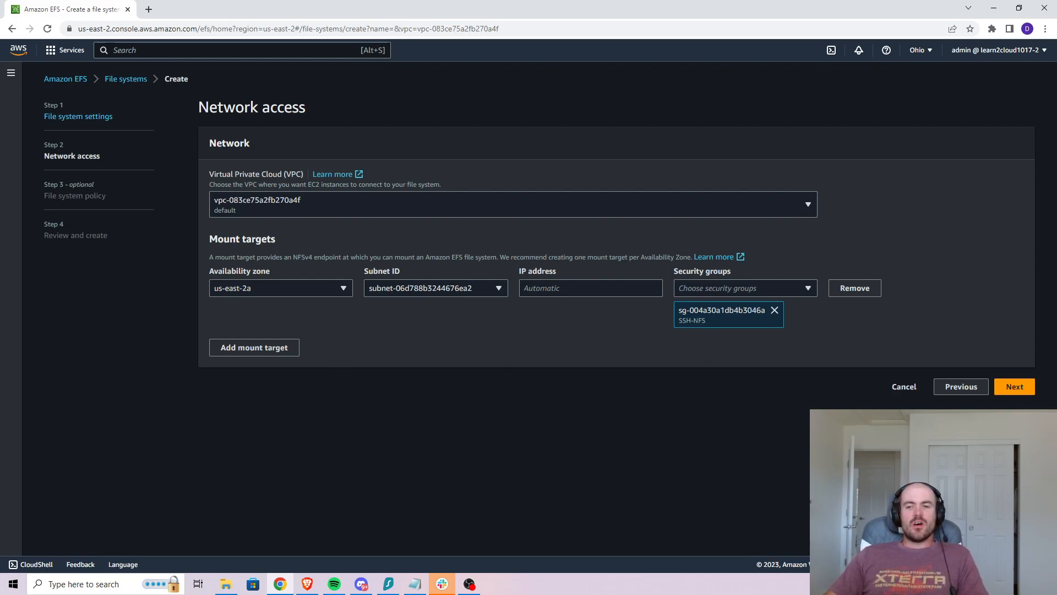
- Leave the file system policy empty, review the configured settings, and create the file system
{"action": "left_click", "coordinate": [1011, 385]}
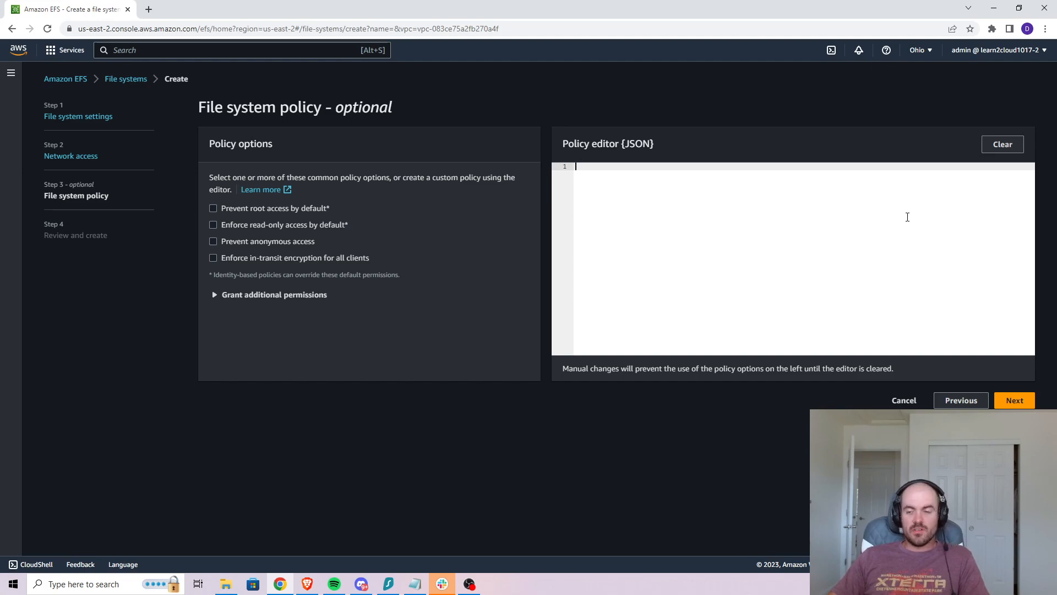
{"action": "left_click", "coordinate": [1014, 401]}
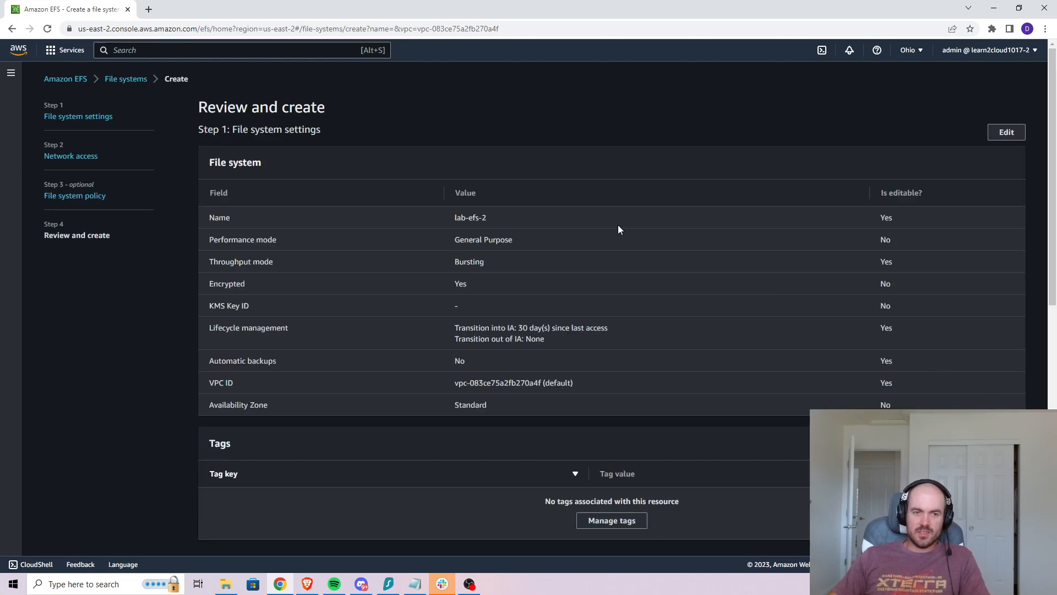
{"action": "left_click_drag", "start_coordinate": [192, 214], "coordinate": [234, 444]}
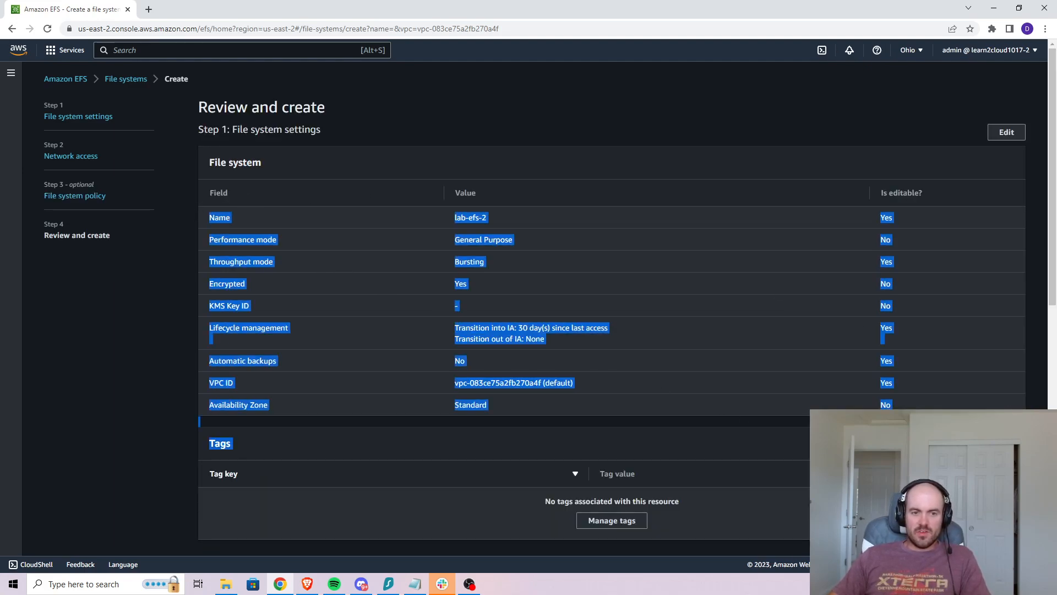
{"action": "left_click", "coordinate": [719, 302]}
{"action": "scroll", "coordinate": [747, 306], "scroll_direction": "down", "scroll_amount": 10}
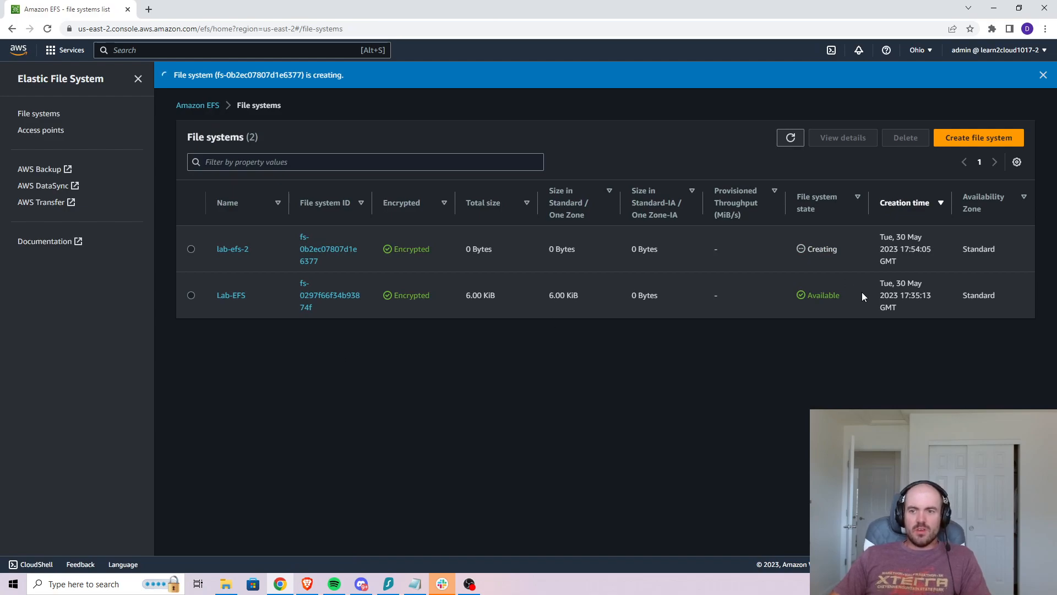
- Refresh the file systems list, check the state of lab-efs-2, and look through its details page
{"action": "left_click", "coordinate": [790, 138]}
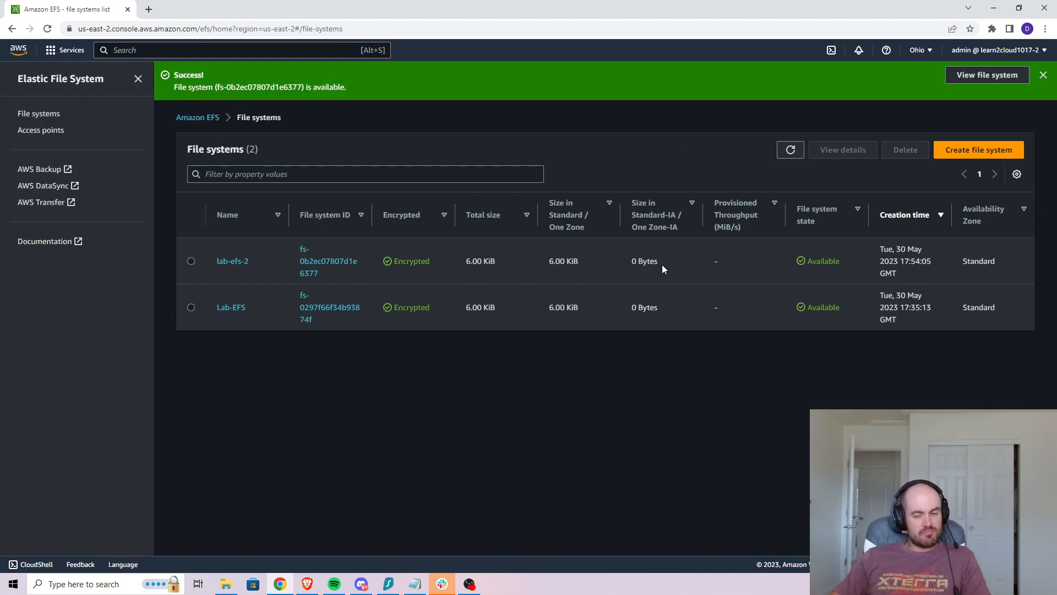
{"action": "double_click", "coordinate": [812, 262]}
{"action": "left_click", "coordinate": [716, 178]}
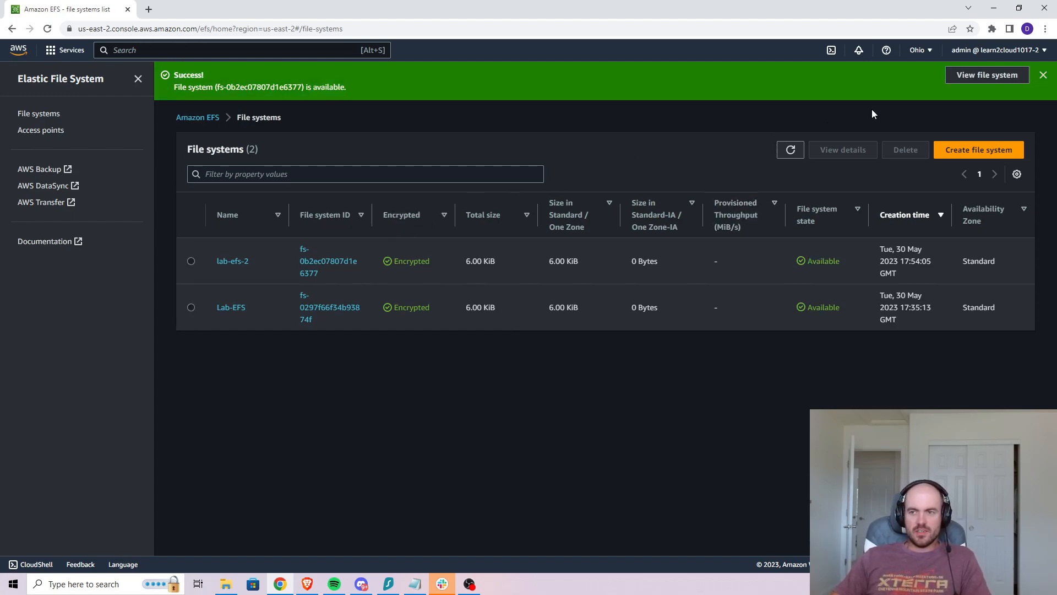
{"action": "left_click", "coordinate": [999, 81]}
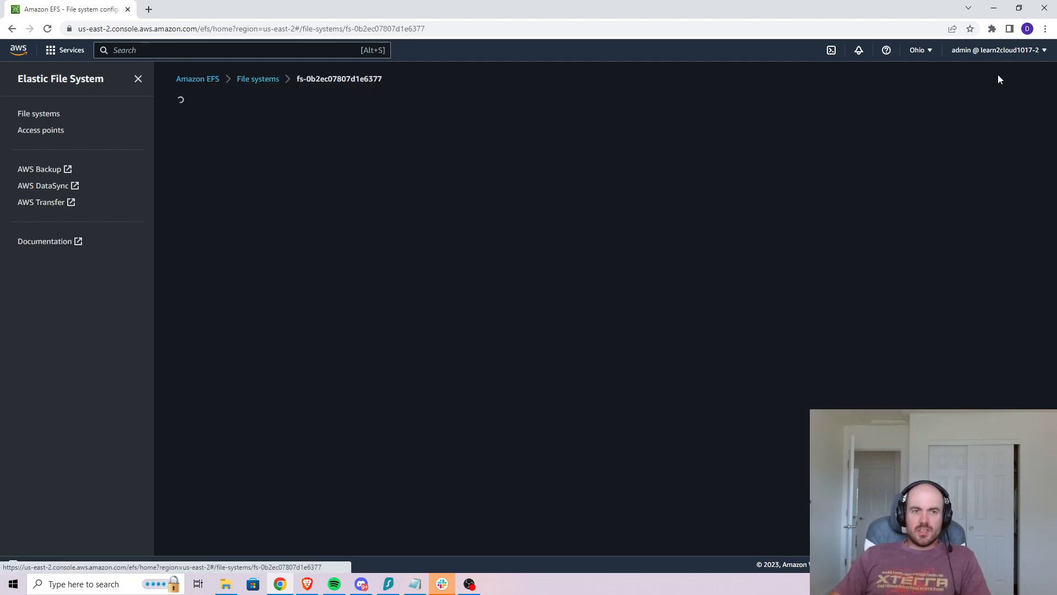
{"action": "scroll", "coordinate": [446, 214], "scroll_direction": "down", "scroll_amount": 2}
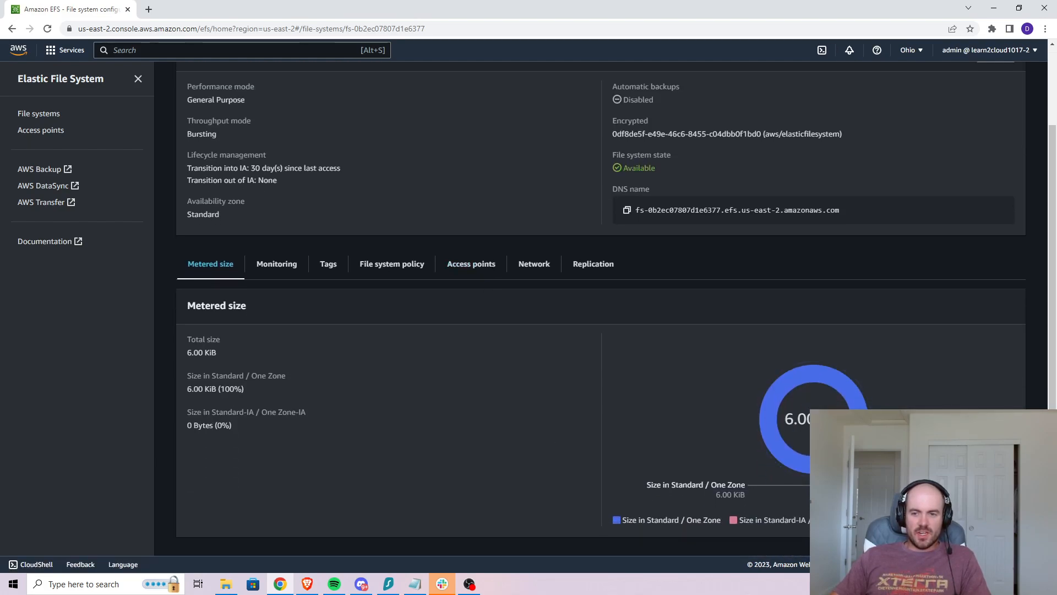
{"action": "scroll", "coordinate": [515, 369], "scroll_direction": "up", "scroll_amount": 2}
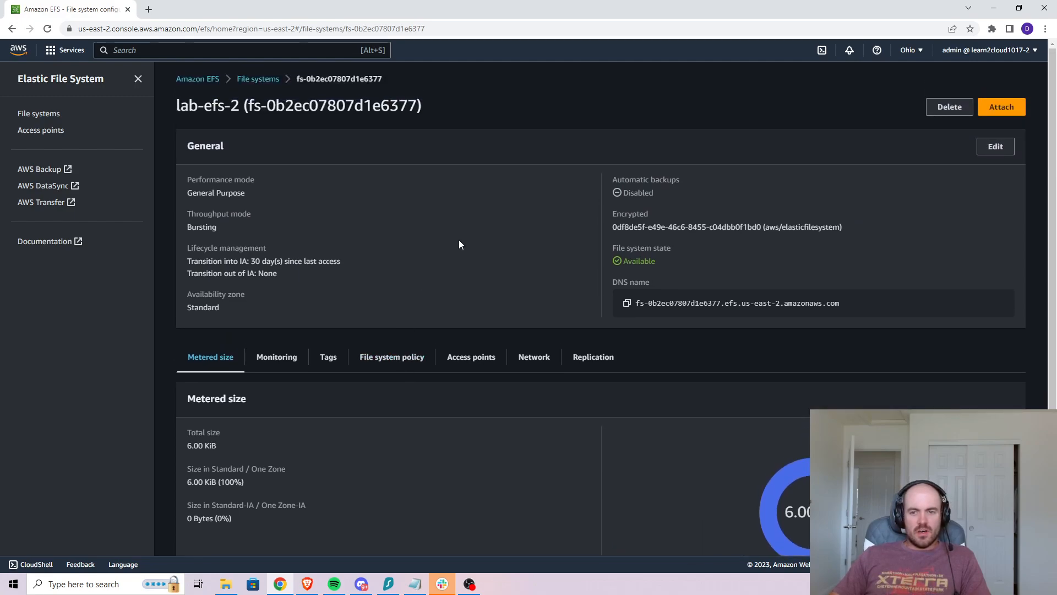
- Open the running EC2 instances in a second browser tab of the console and select EFS-inst-1
{"action": "right_click", "coordinate": [18, 48]}
{"action": "left_click", "coordinate": [34, 54]}
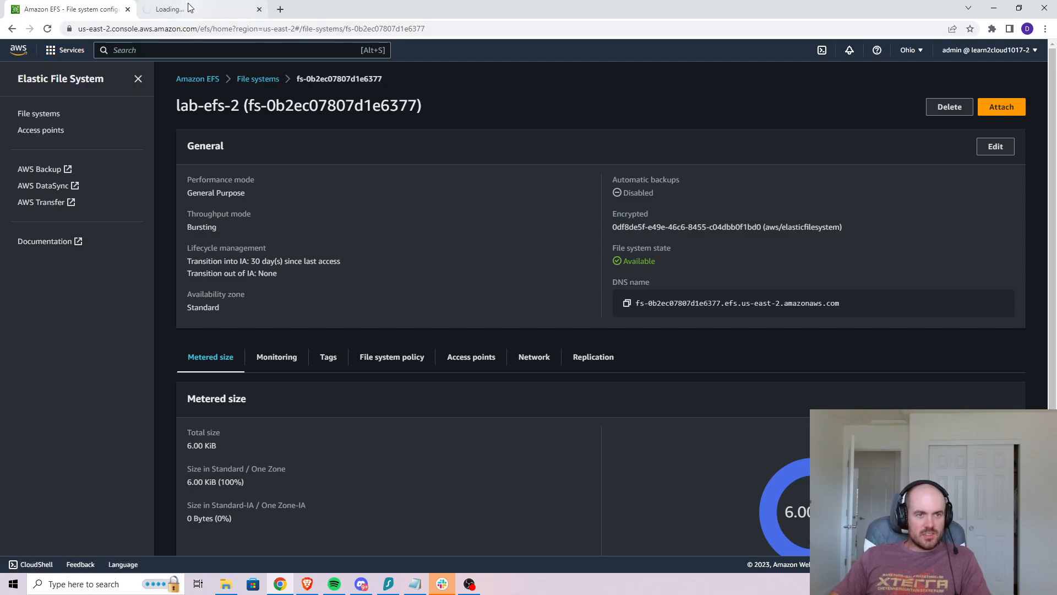
{"action": "left_click", "coordinate": [189, 10]}
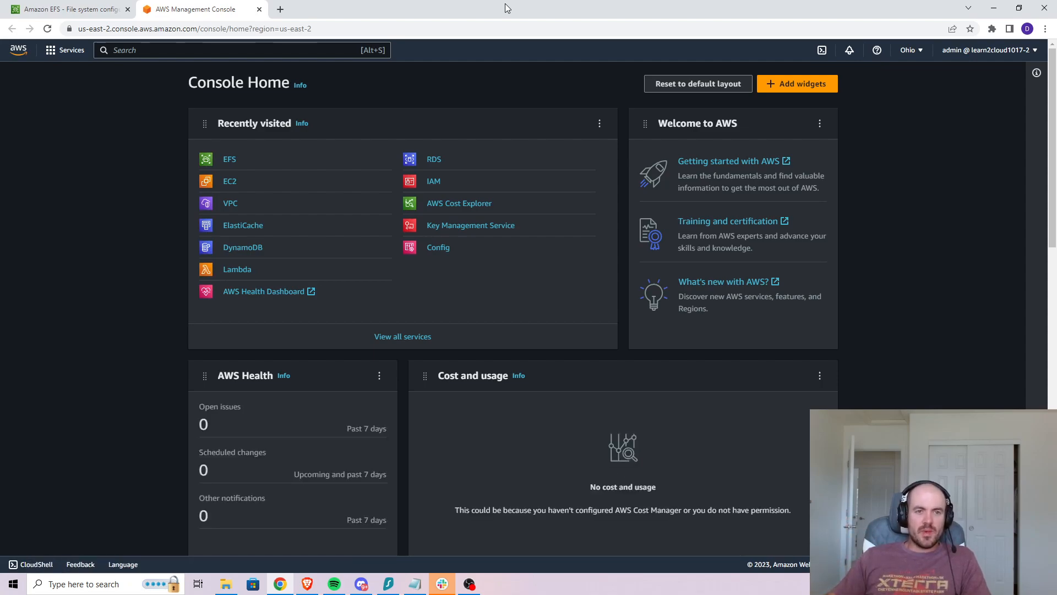
{"action": "left_click", "coordinate": [227, 161]}
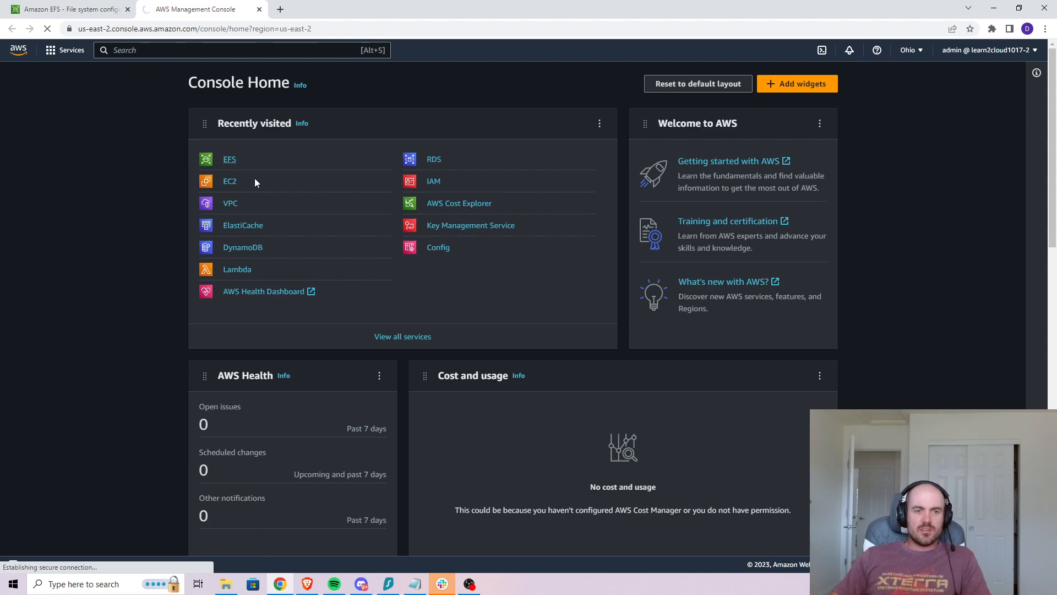
{"action": "left_click", "coordinate": [229, 184]}
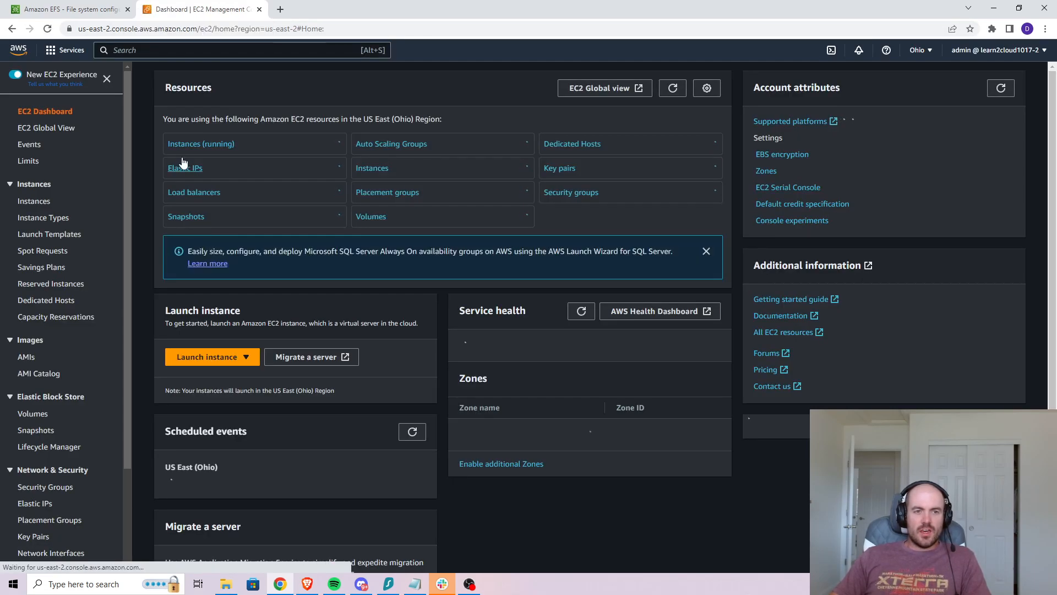
{"action": "left_click", "coordinate": [201, 145]}
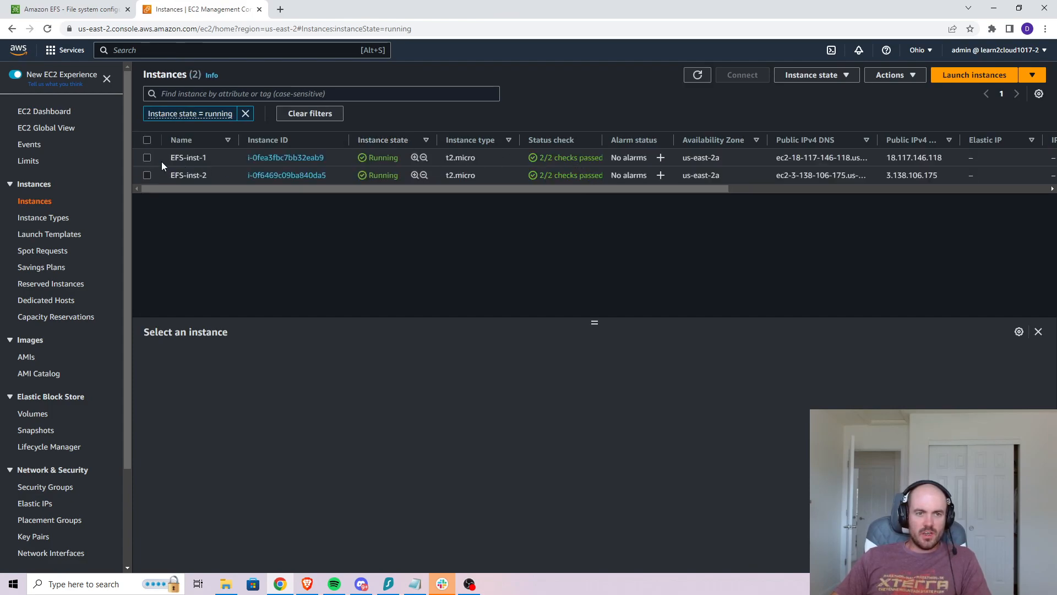
{"action": "left_click", "coordinate": [147, 158]}
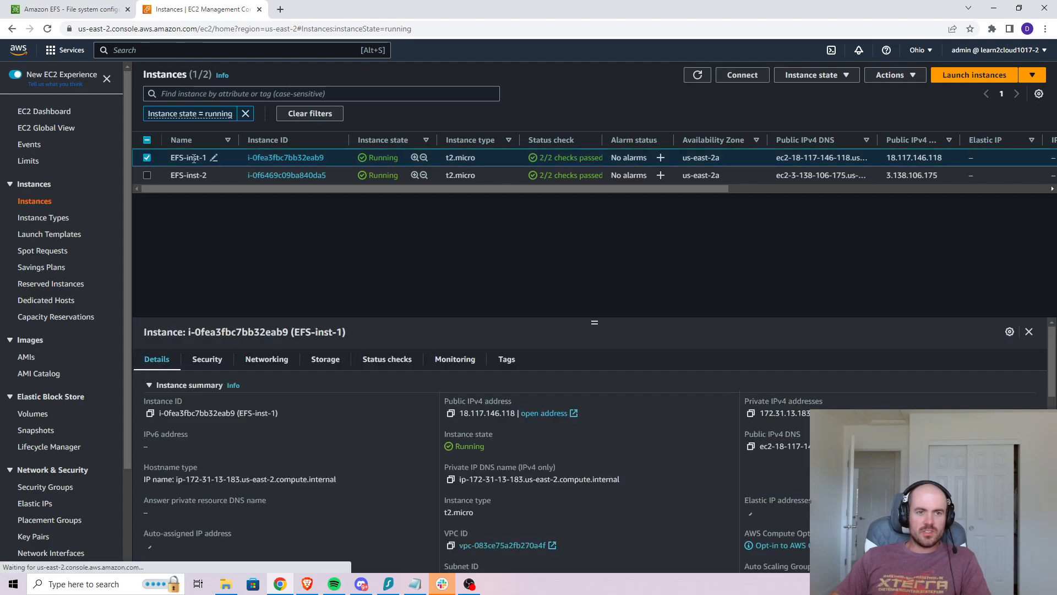
- Connect to EFS-inst-1 through EC2 Instance Connect as ec2-user and check the instance name under its terminal
{"action": "left_click", "coordinate": [756, 78]}
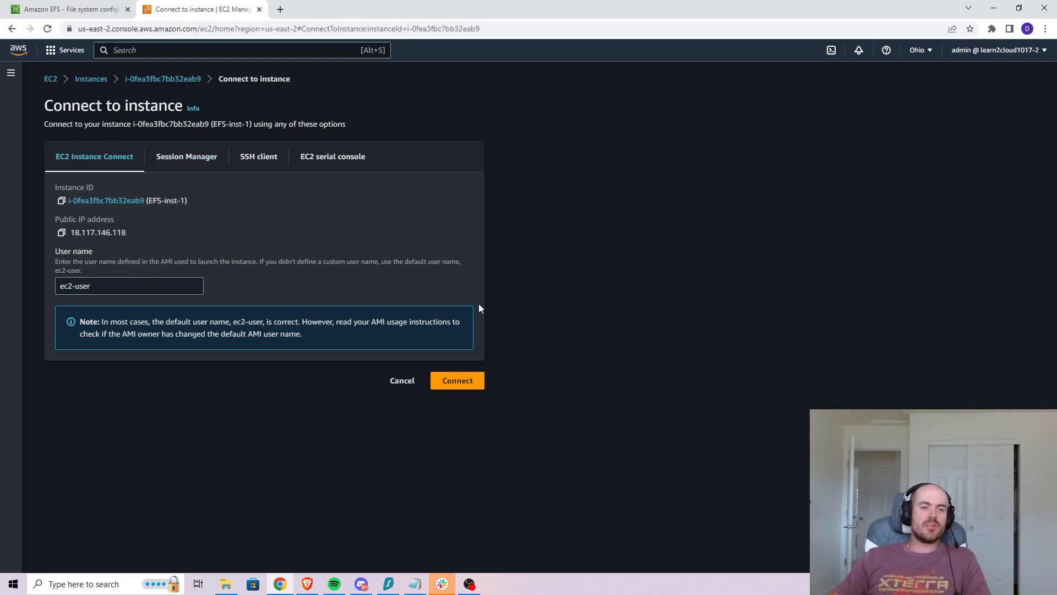
{"action": "left_click", "coordinate": [448, 378]}
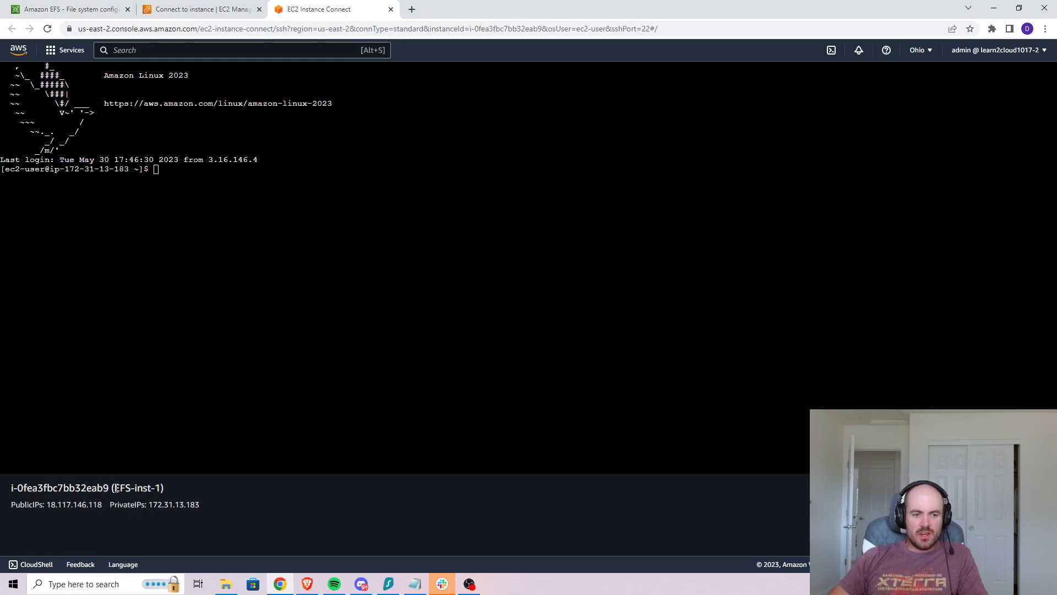
{"action": "left_click_drag", "start_coordinate": [116, 488], "coordinate": [157, 488]}
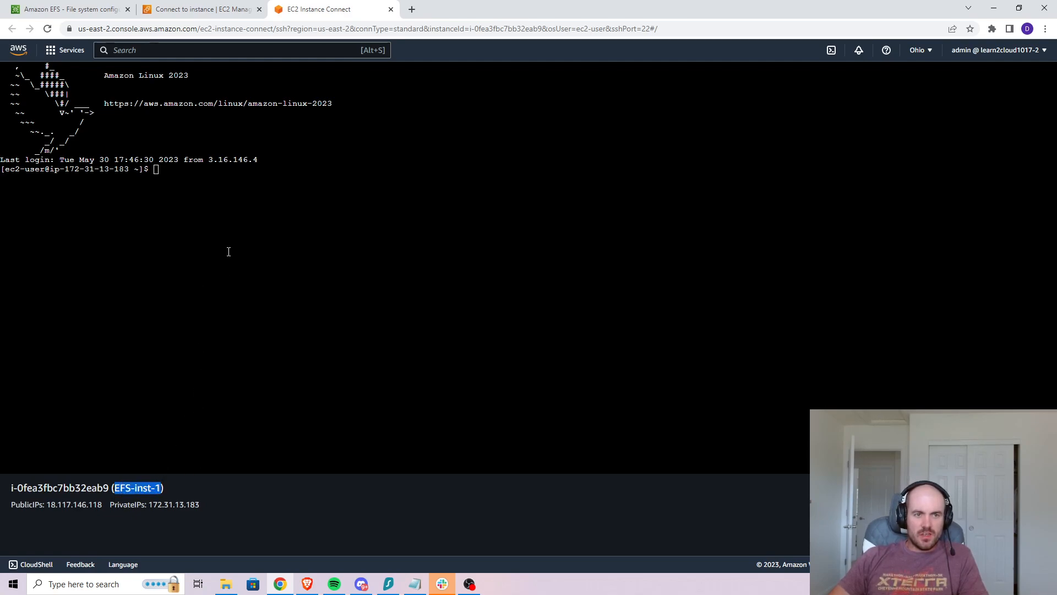
{"action": "left_click", "coordinate": [263, 185]}
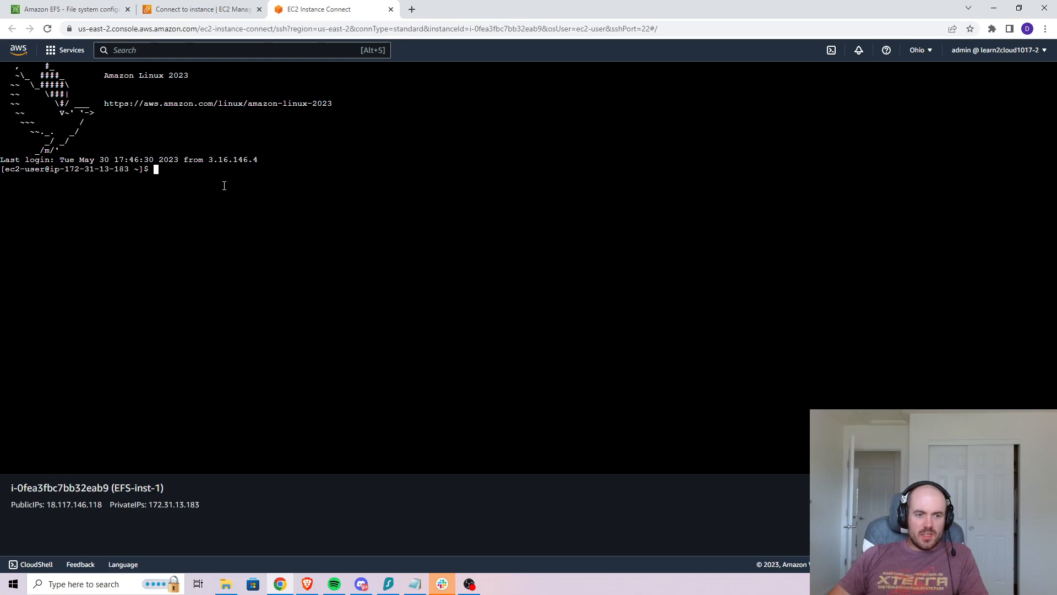
- Return to the instances list and open an EC2 Instance Connect session to EFS-inst-2 as ec2-user
{"action": "left_click", "coordinate": [209, 9]}
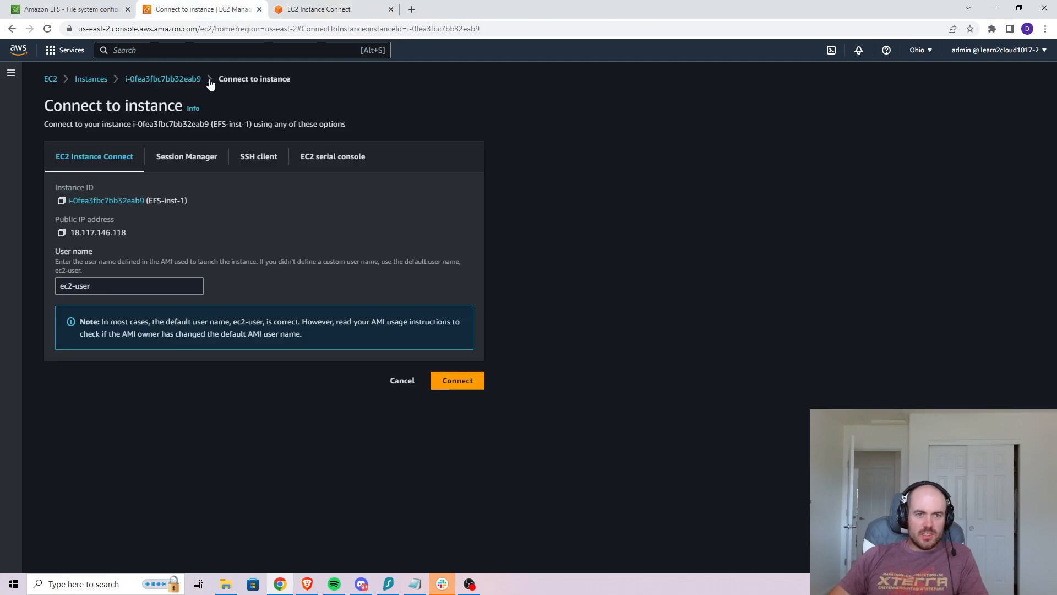
{"action": "left_click", "coordinate": [125, 80]}
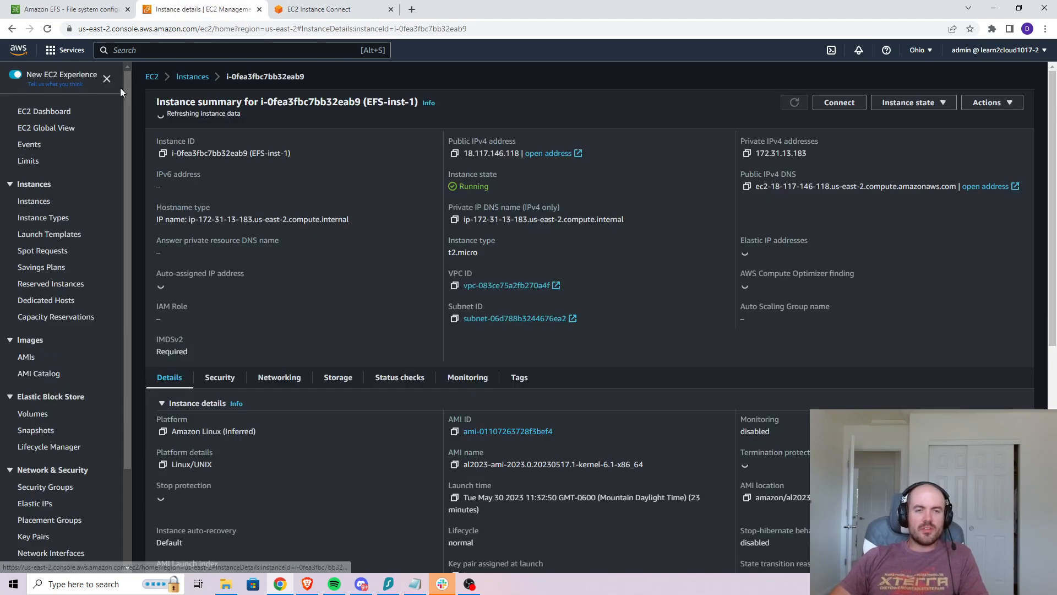
{"action": "left_click", "coordinate": [191, 77]}
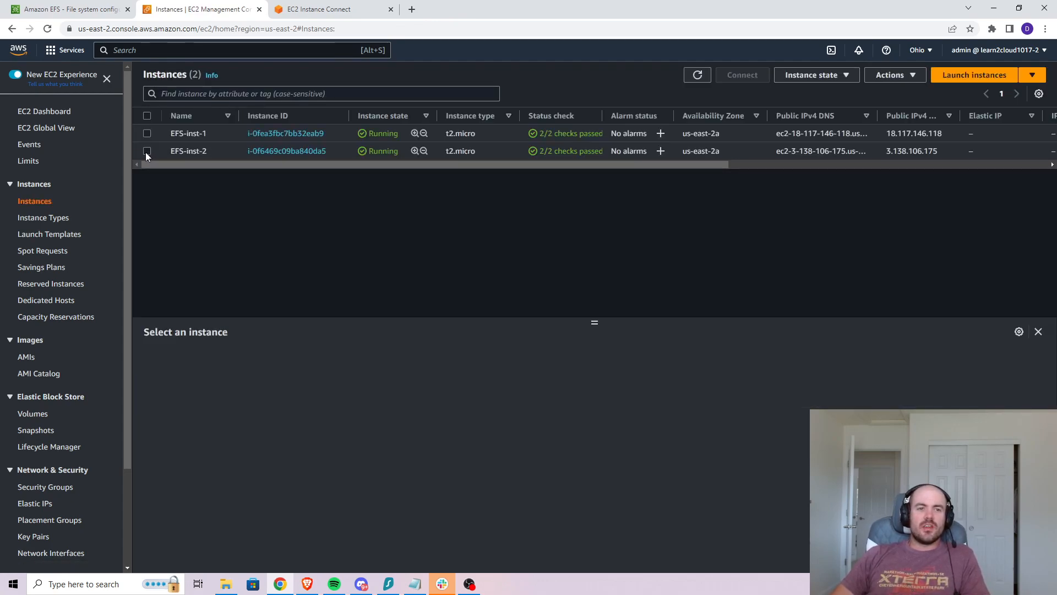
{"action": "left_click", "coordinate": [302, 145]}
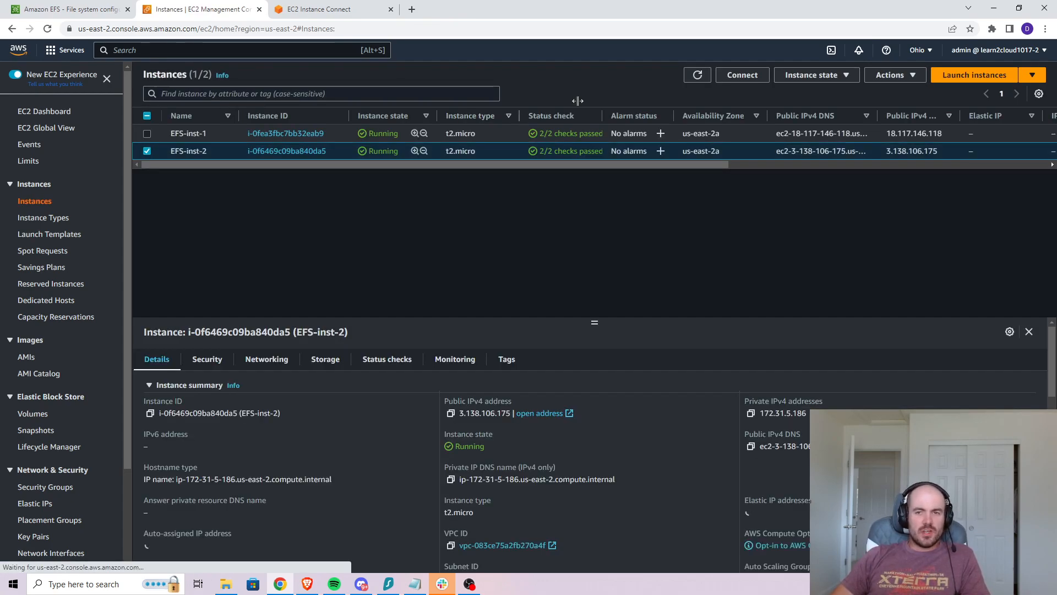
{"action": "left_click", "coordinate": [732, 77]}
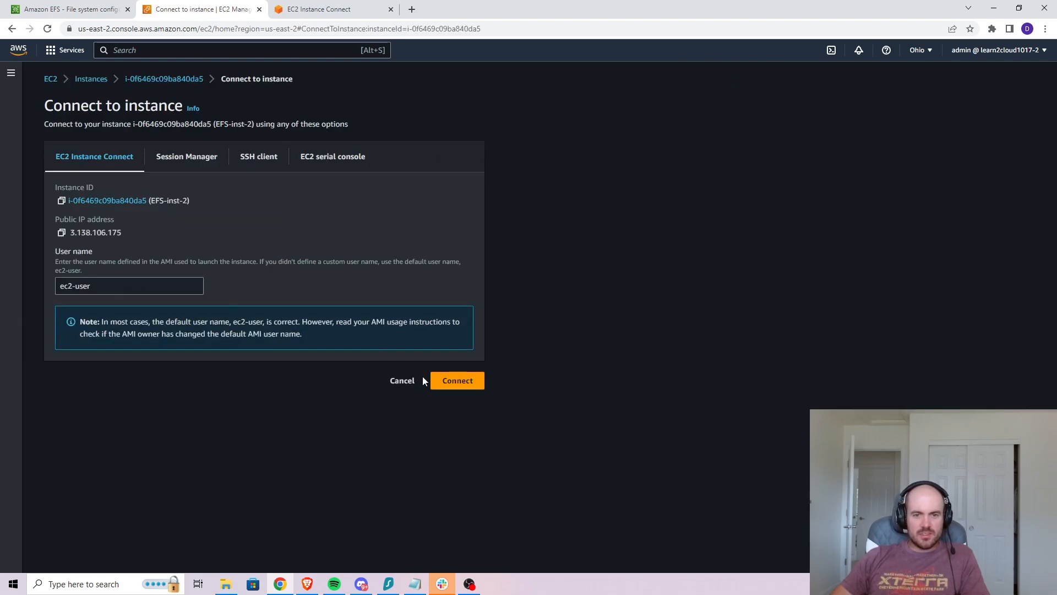
{"action": "left_click", "coordinate": [472, 386]}
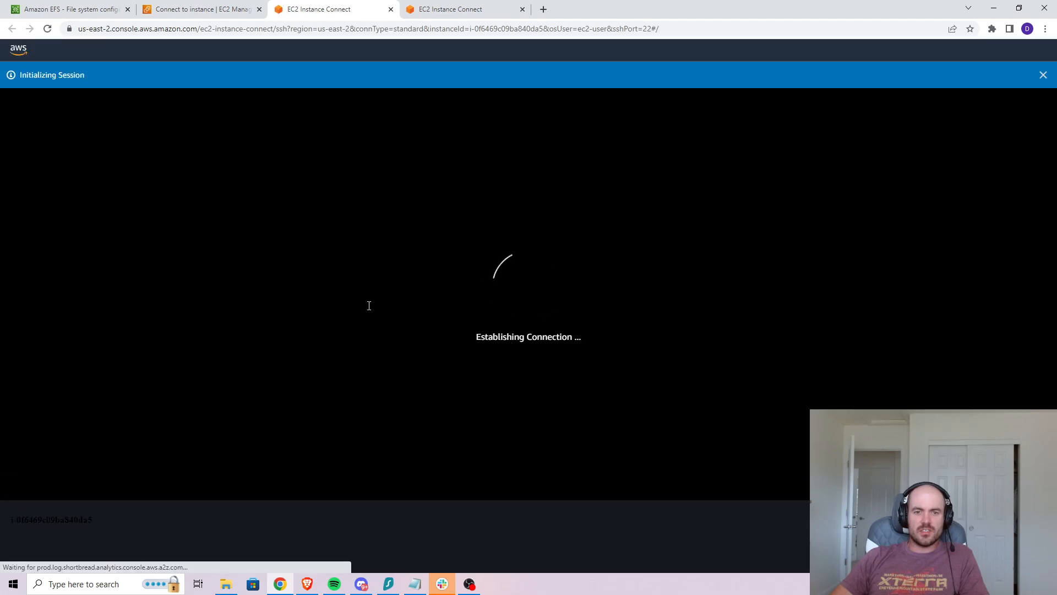
{"action": "left_click_drag", "start_coordinate": [122, 487], "coordinate": [174, 482]}
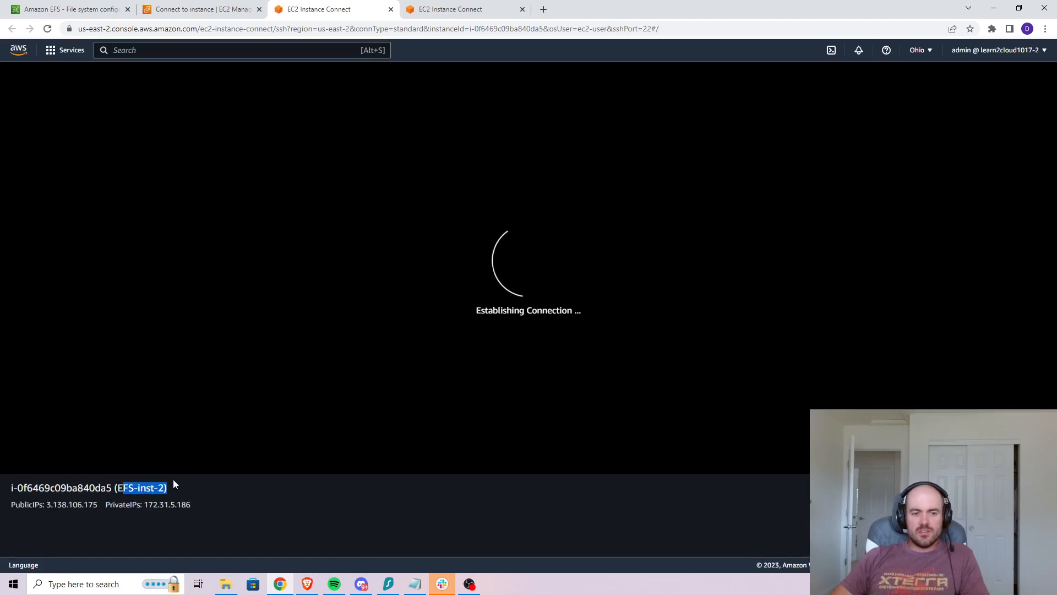
{"action": "left_click", "coordinate": [355, 498]}
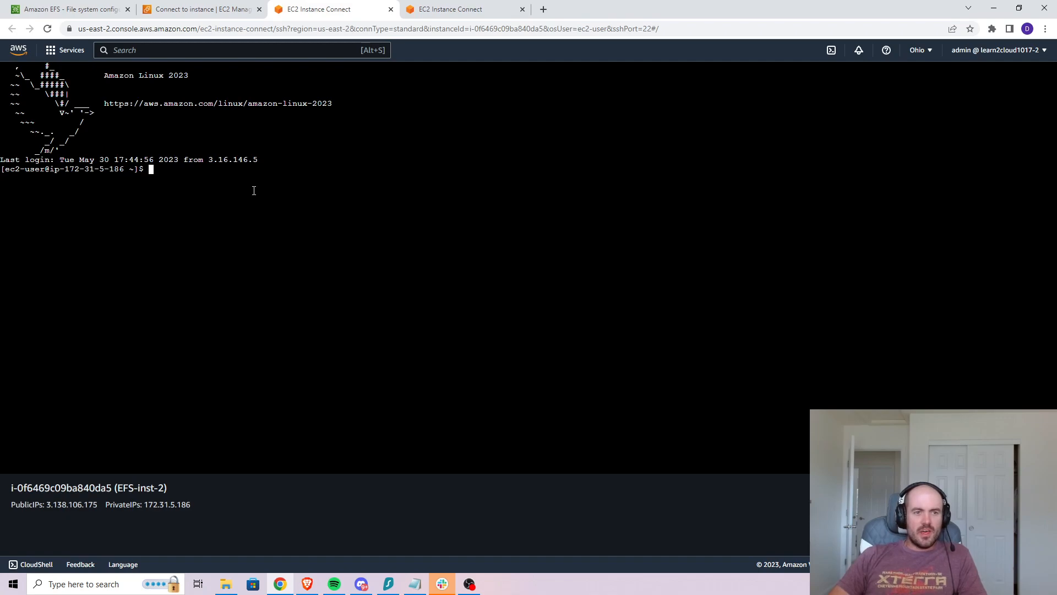
- Compare the private IP addresses in the shell prompts of the EFS-inst-2 and EFS-inst-1 terminals
{"action": "left_click_drag", "start_coordinate": [89, 169], "coordinate": [333, 182]}
{"action": "left_click", "coordinate": [332, 181]}
{"action": "left_click", "coordinate": [442, 8]}
{"action": "left_click_drag", "start_coordinate": [92, 169], "coordinate": [128, 169]}
{"action": "left_click", "coordinate": [269, 180]}
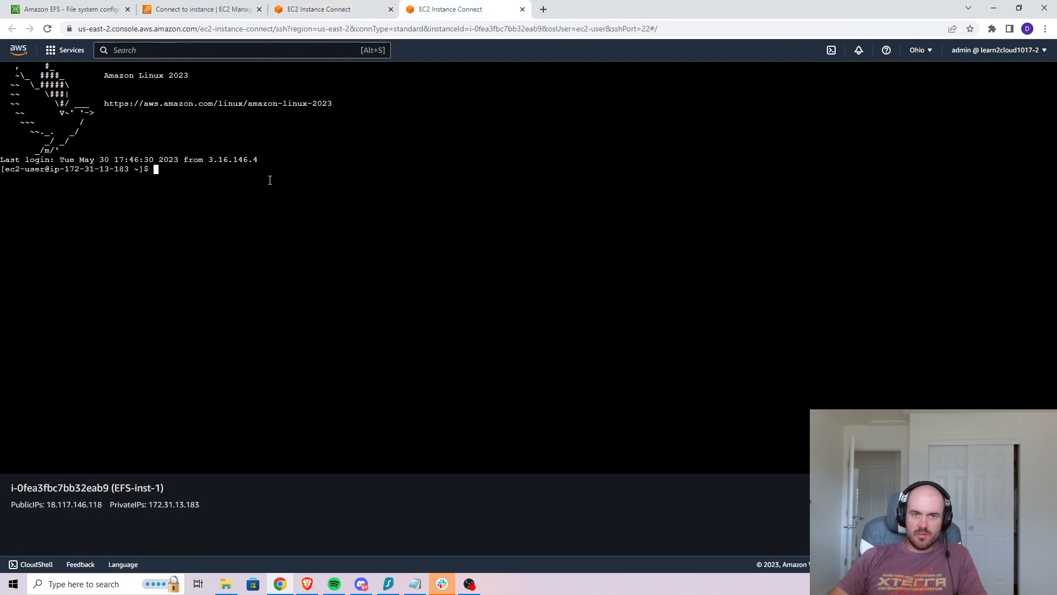
{"action": "left_click", "coordinate": [327, 6]}
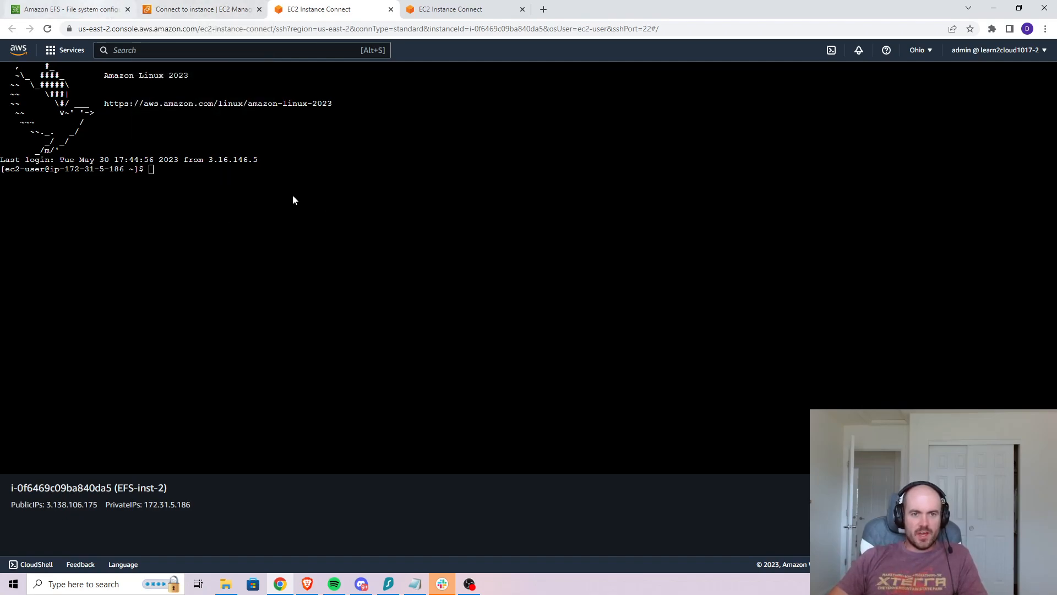
- Bring the Brave window with the AWS guide on mounting EFS on EC2 Linux instances into view and examine its title
{"action": "left_click", "coordinate": [62, 10]}
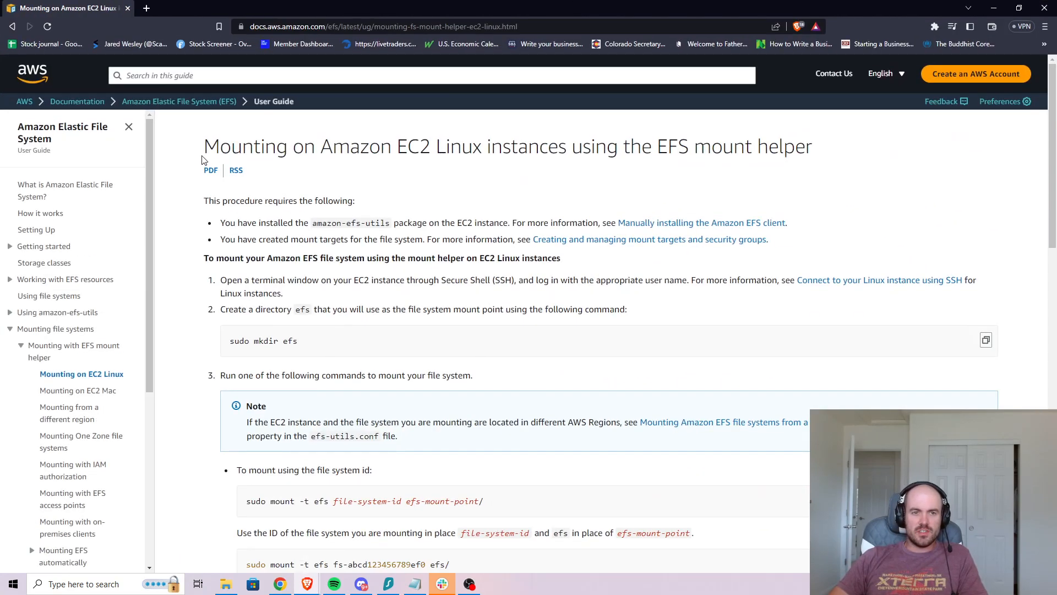
{"action": "mouse_move", "coordinate": [201, 159]}
{"action": "left_mouse_down"}
{"action": "mouse_move", "coordinate": [864, 161]}
{"action": "mouse_move", "coordinate": [567, 154]}
{"action": "mouse_move", "coordinate": [213, 168]}
{"action": "mouse_move", "coordinate": [212, 153]}
{"action": "left_mouse_up"}
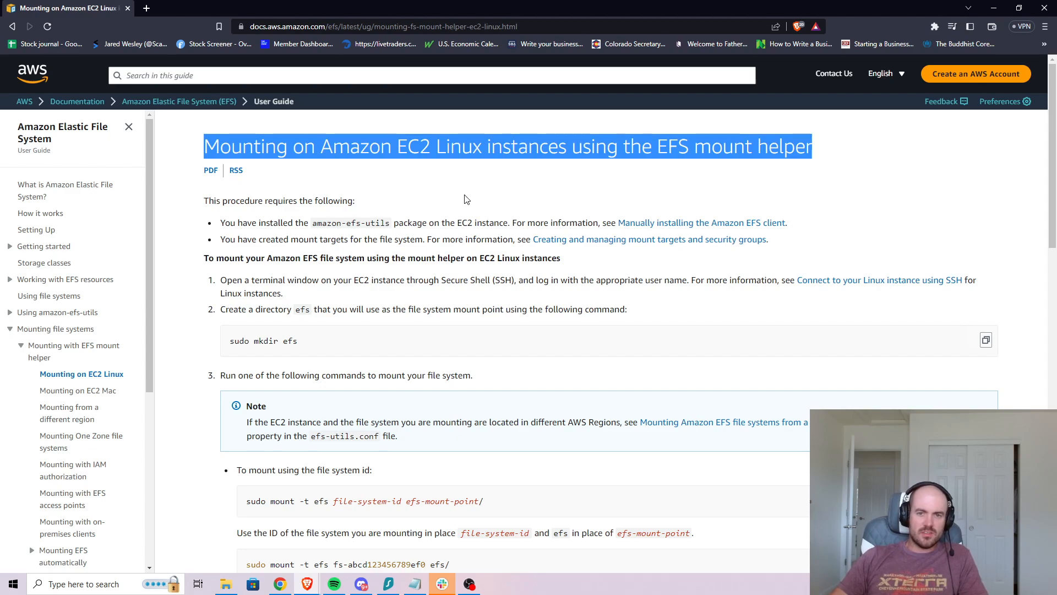
{"action": "left_click", "coordinate": [471, 149]}
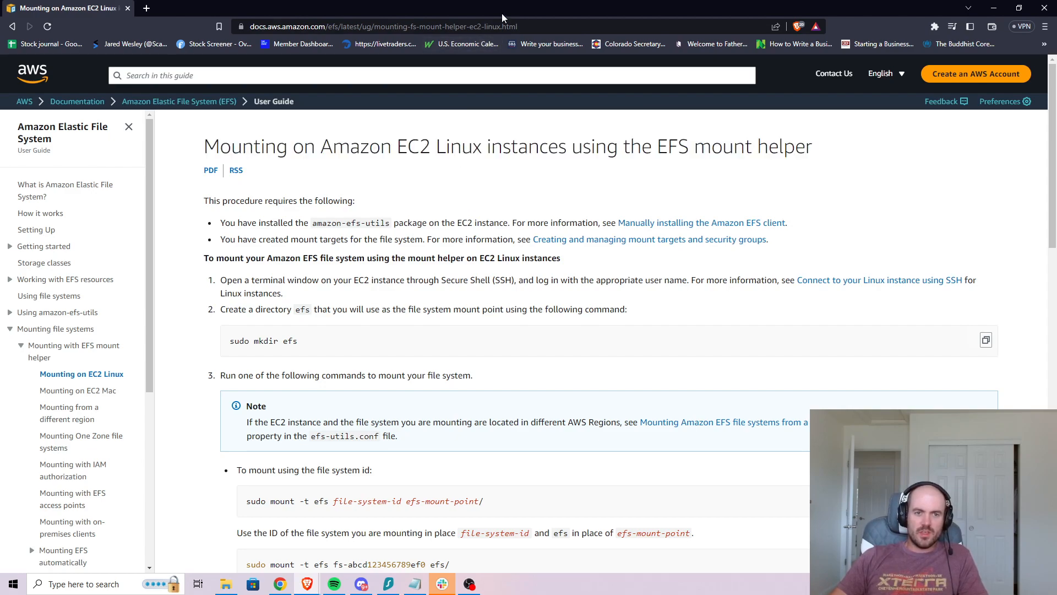
{"action": "left_click_drag", "start_coordinate": [504, 13], "coordinate": [1056, 12]}
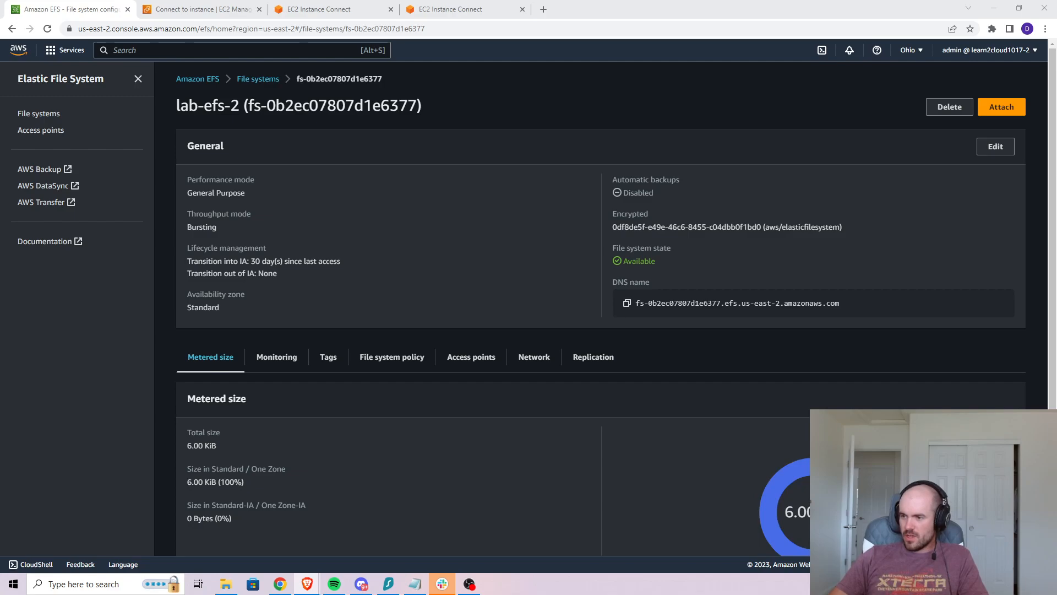
- Copy the command sudo yum install -y amazon-efs-utils from the guide on manually installing the Amazon EFS client
{"action": "left_click_drag", "start_coordinate": [1056, 85], "coordinate": [703, 5]}
{"action": "left_click_drag", "start_coordinate": [229, 423], "coordinate": [451, 425]}
{"action": "key", "text": "ctrl+c"}
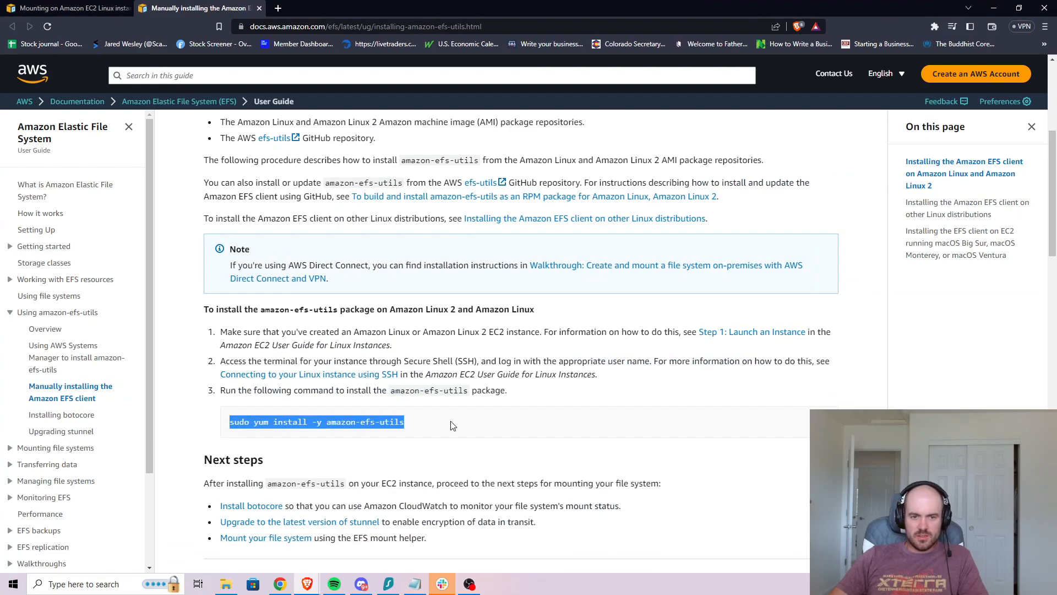
{"action": "left_click", "coordinate": [462, 425]}
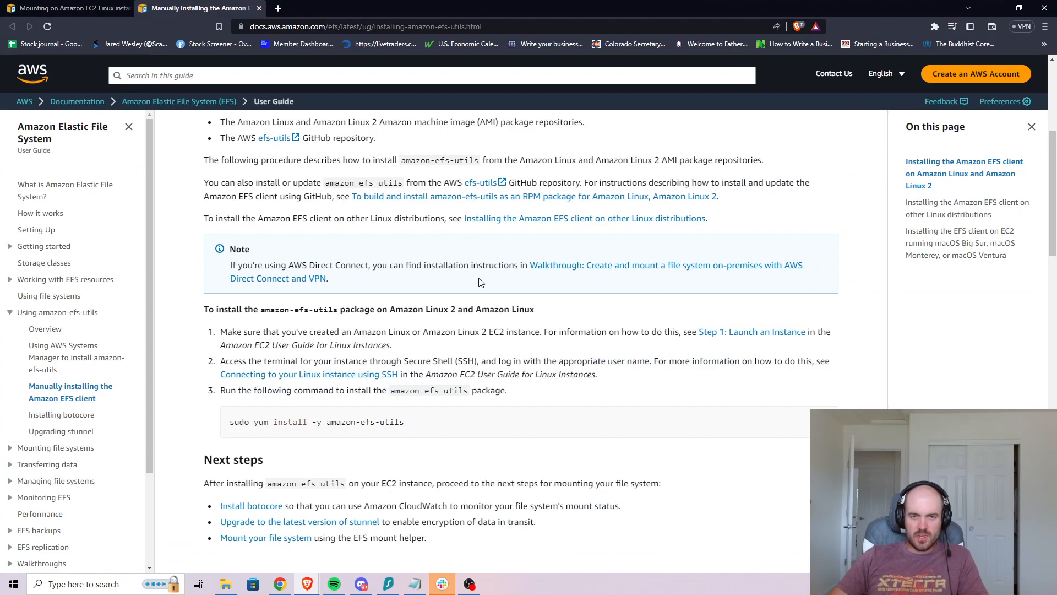
{"action": "left_click_drag", "start_coordinate": [447, 10], "coordinate": [1056, 116]}
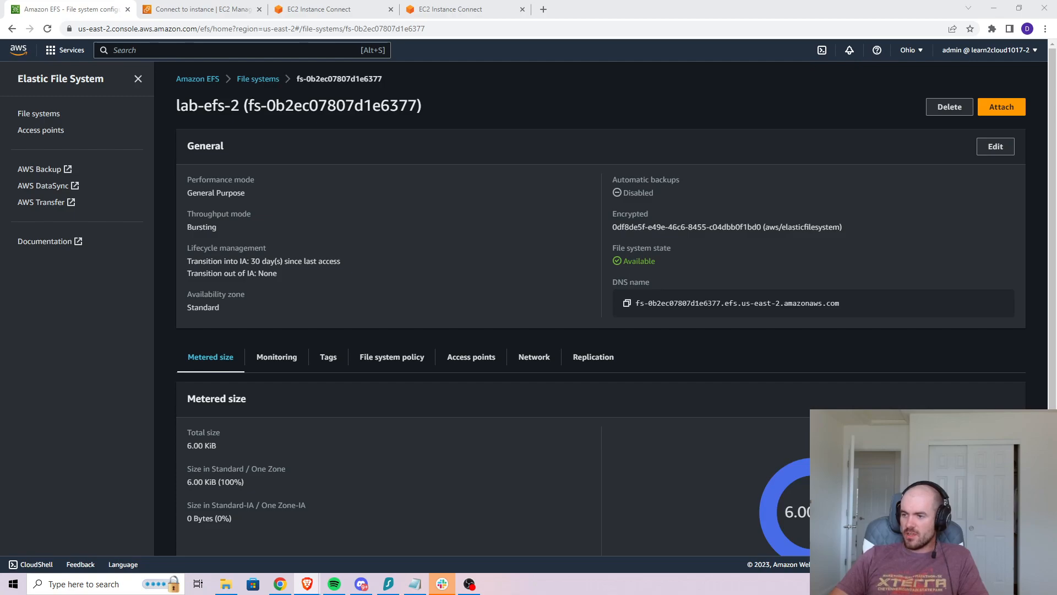
- Run the copied command sudo yum install -y amazon-efs-utils in the EFS-inst-2 terminal
{"action": "left_click", "coordinate": [338, 5]}
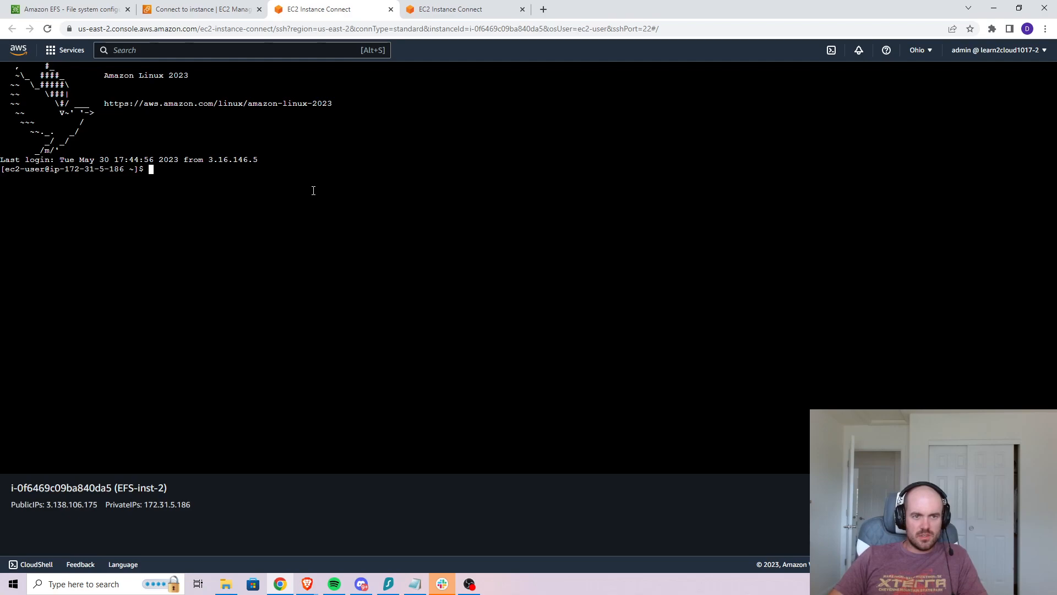
{"action": "left_click", "coordinate": [465, 10]}
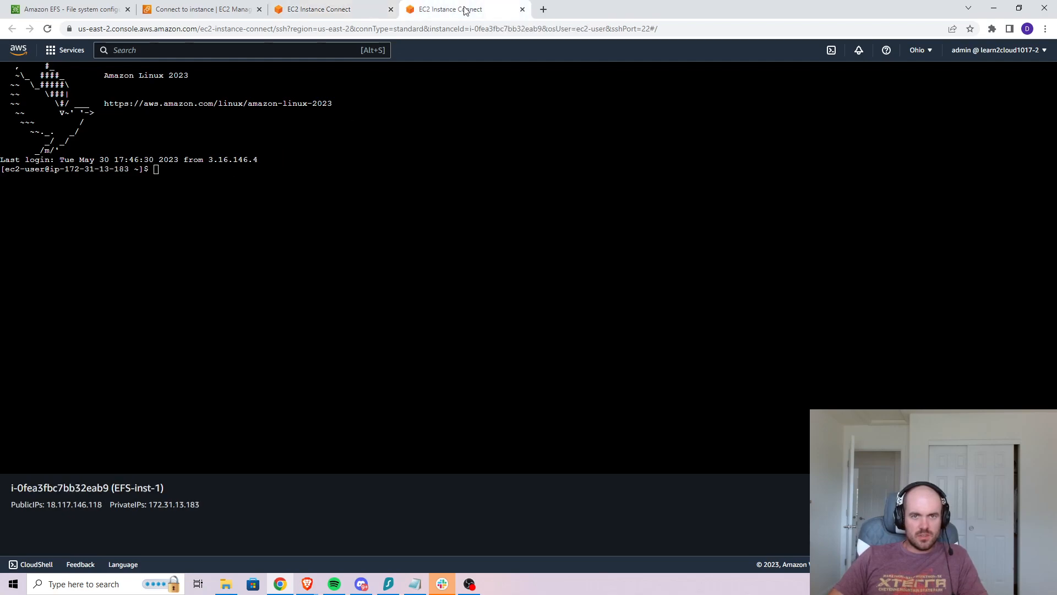
{"action": "left_click", "coordinate": [338, 14]}
{"action": "key", "text": "ctrl+v"}
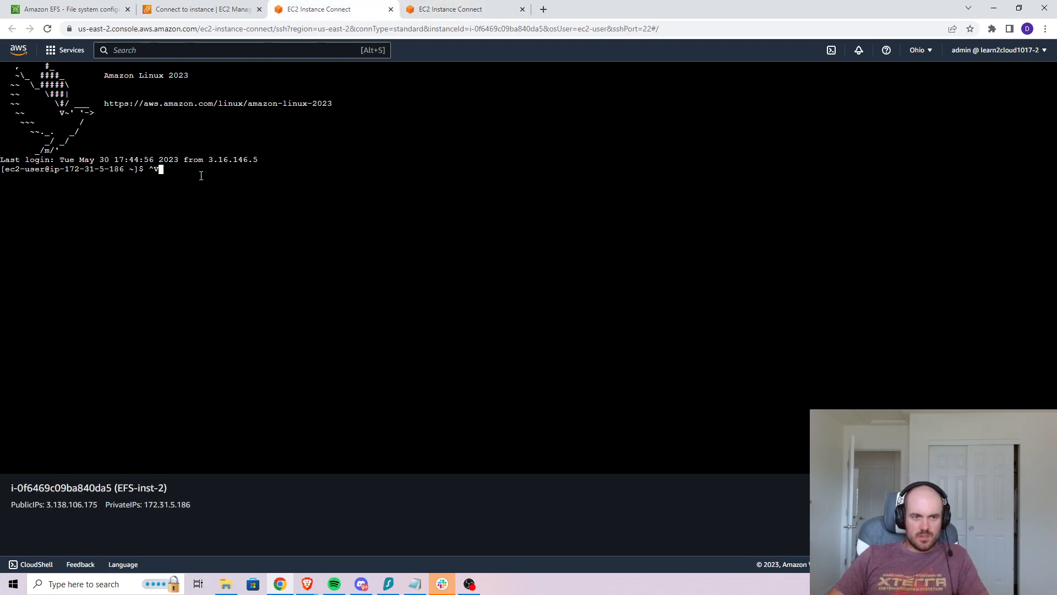
{"action": "key", "text": "BackSpace"}
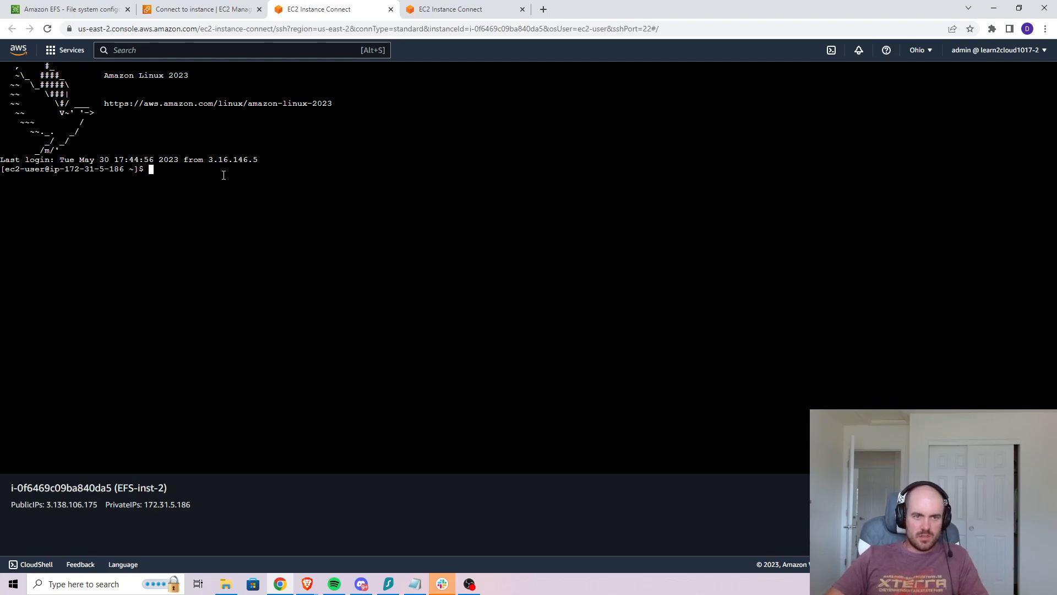
{"action": "right_click", "coordinate": [224, 175]}
{"action": "left_click", "coordinate": [270, 259]}
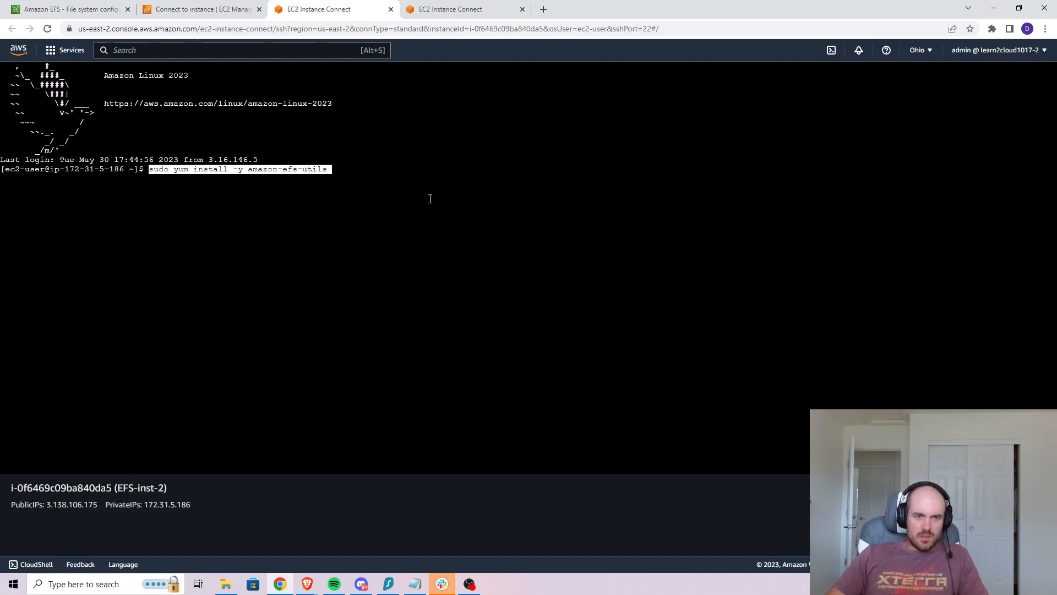
{"action": "key", "text": "Return"}
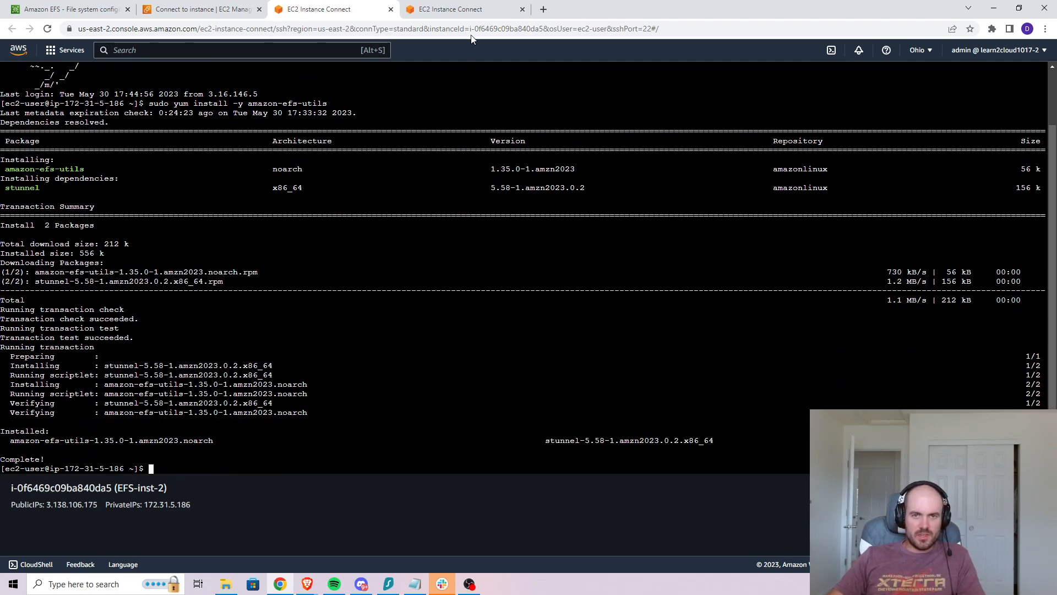
- Install the amazon-efs-utils package on EFS-inst-1 with the same copied yum command
{"action": "left_click", "coordinate": [472, 9]}
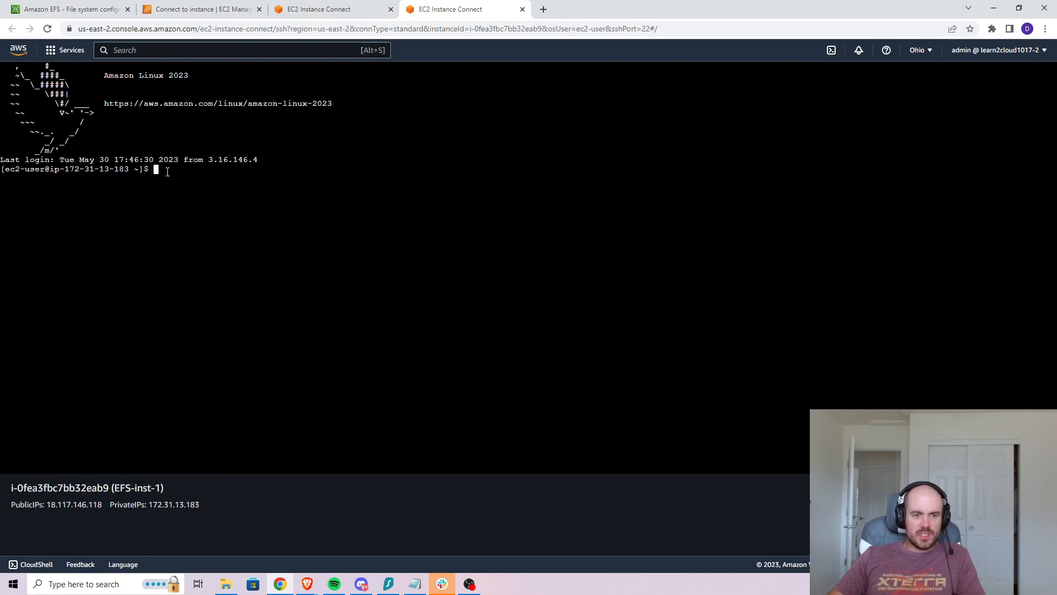
{"action": "left_click_drag", "start_coordinate": [128, 491], "coordinate": [167, 491]}
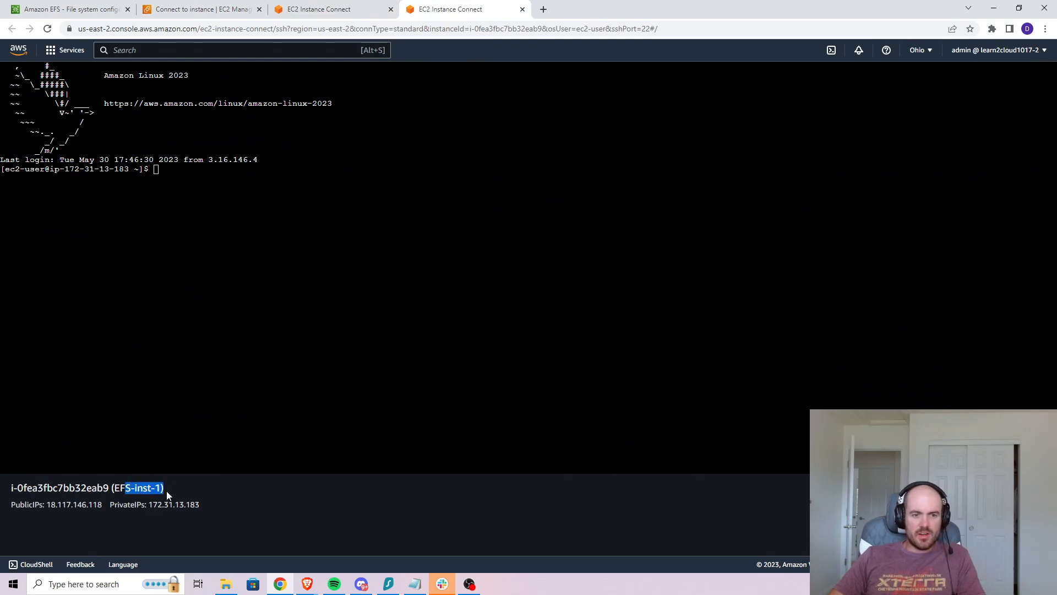
{"action": "left_click", "coordinate": [209, 181]}
{"action": "right_click", "coordinate": [208, 175]}
{"action": "left_click", "coordinate": [248, 263]}
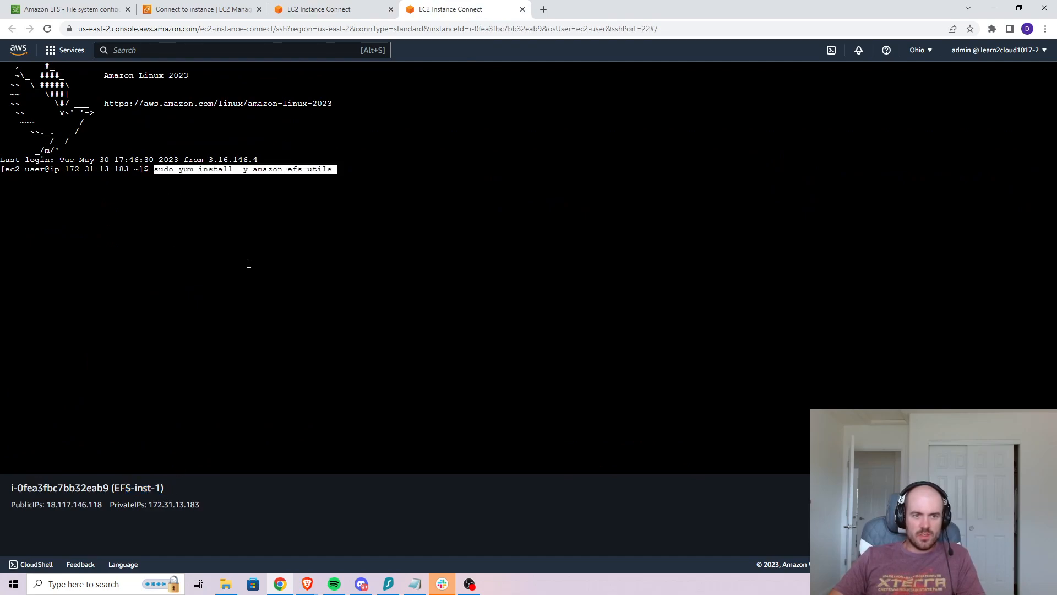
{"action": "key", "text": "Return"}
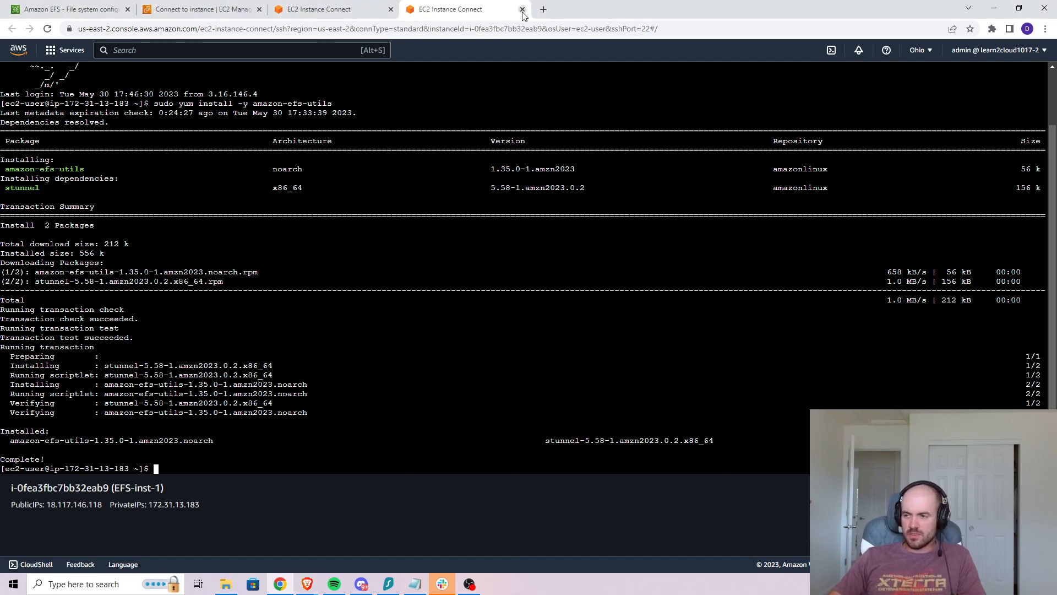
- Create a directory named efs on EFS-inst-1 with sudo mkdir efs and list the home directory's contents
{"action": "type", "text": "sudo mkd"}
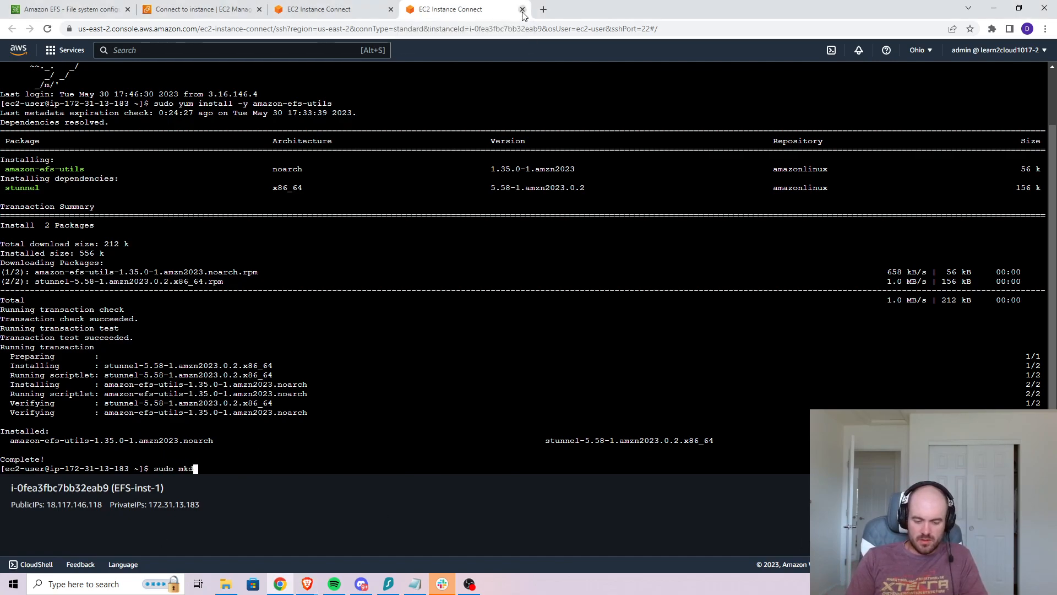
{"action": "type", "text": "ir efs"}
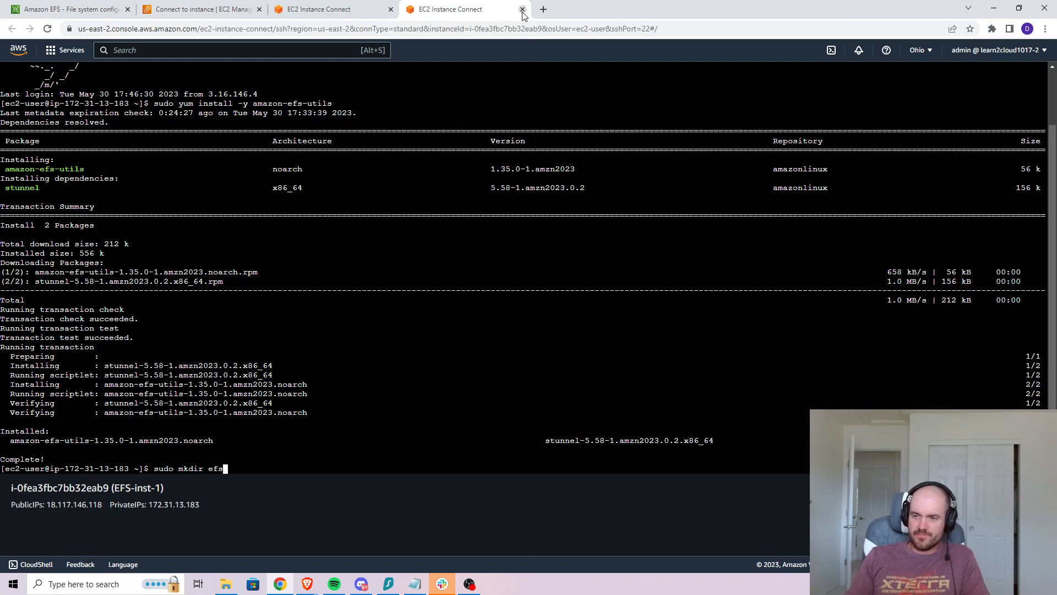
{"action": "key", "text": "Return"}
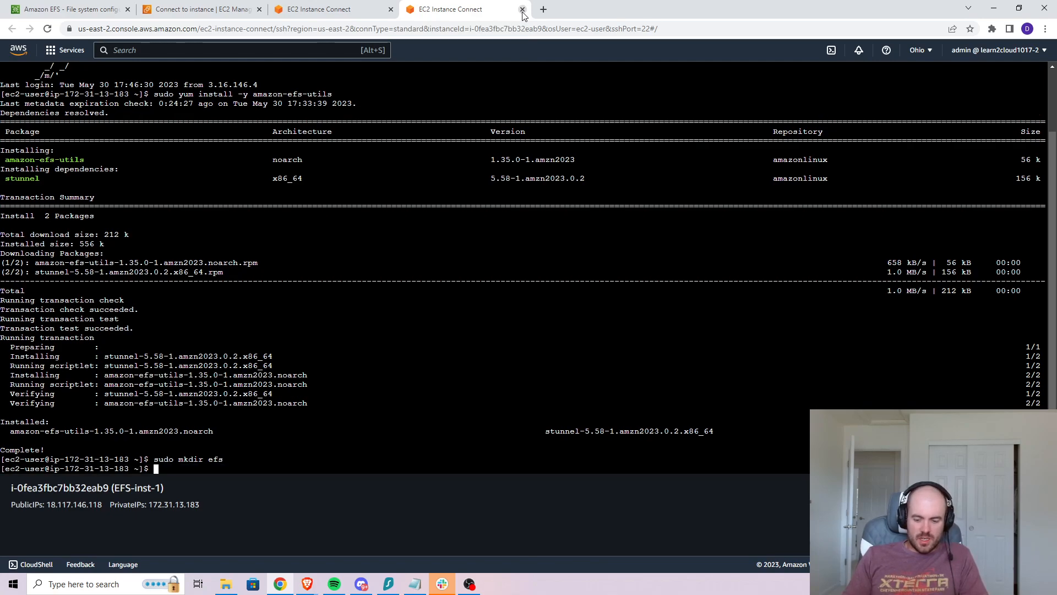
{"action": "type", "text": "ls"}
{"action": "key", "text": "Return"}
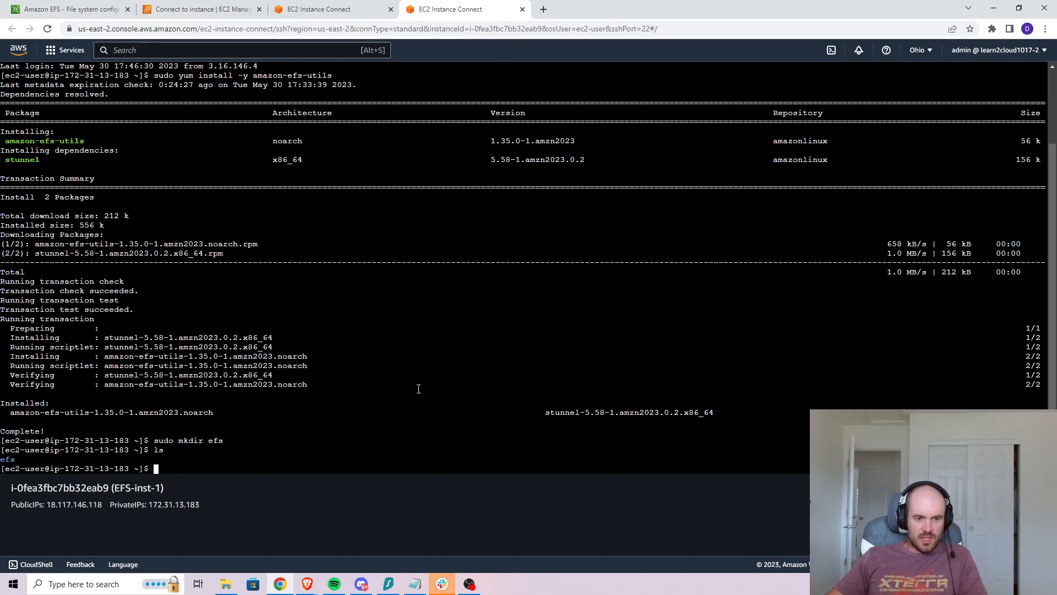
- Print the working directory on EFS-inst-1 and create a directory on EFS-inst-2 with sudo mkdir efs
{"action": "type", "text": "pwd"}
{"action": "key", "text": "Return"}
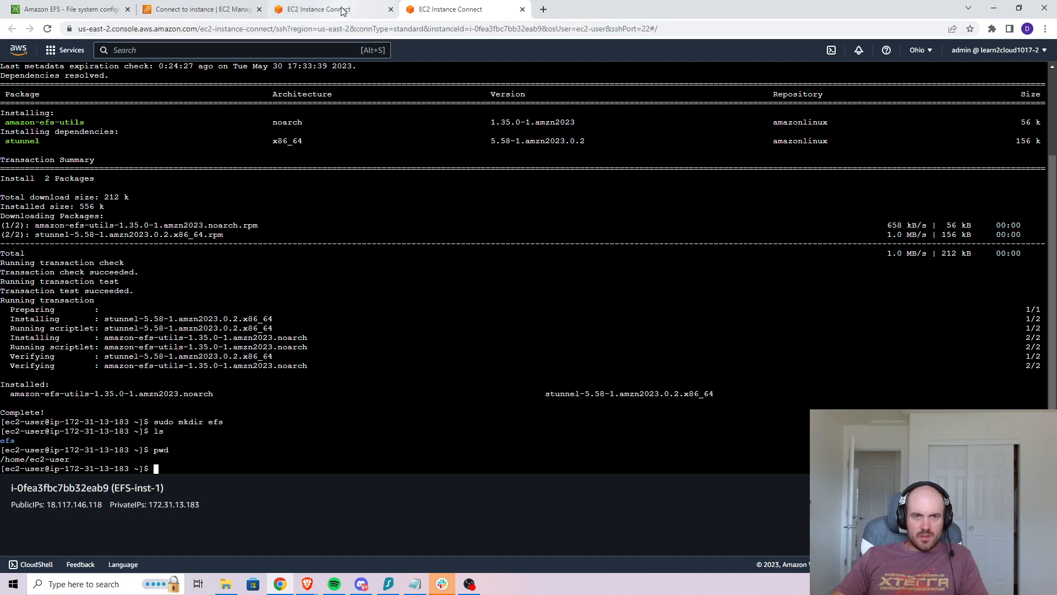
{"action": "left_click", "coordinate": [318, 9]}
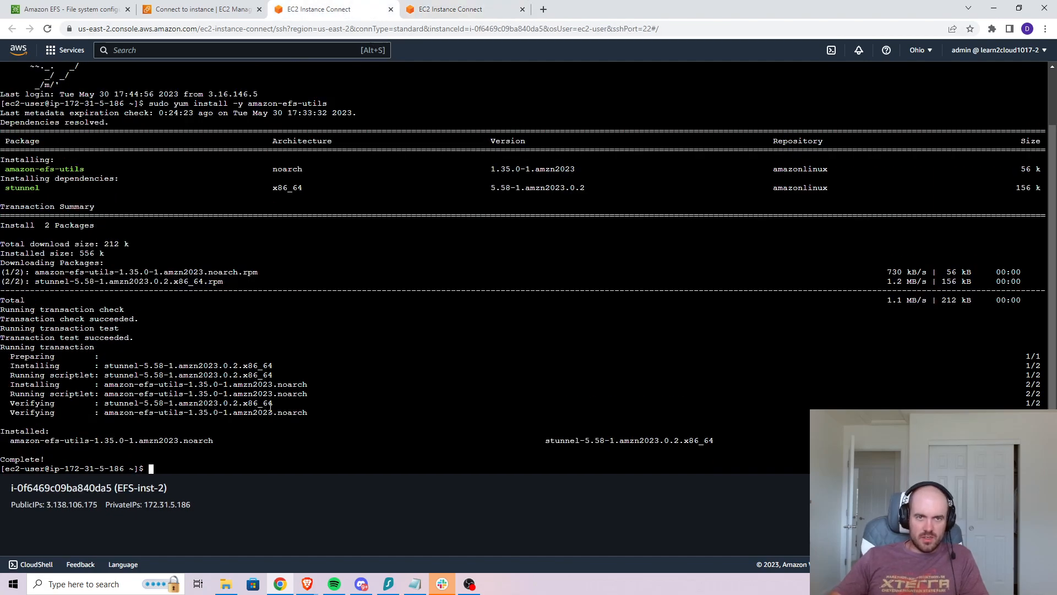
{"action": "type", "text": "sudo mkk"}
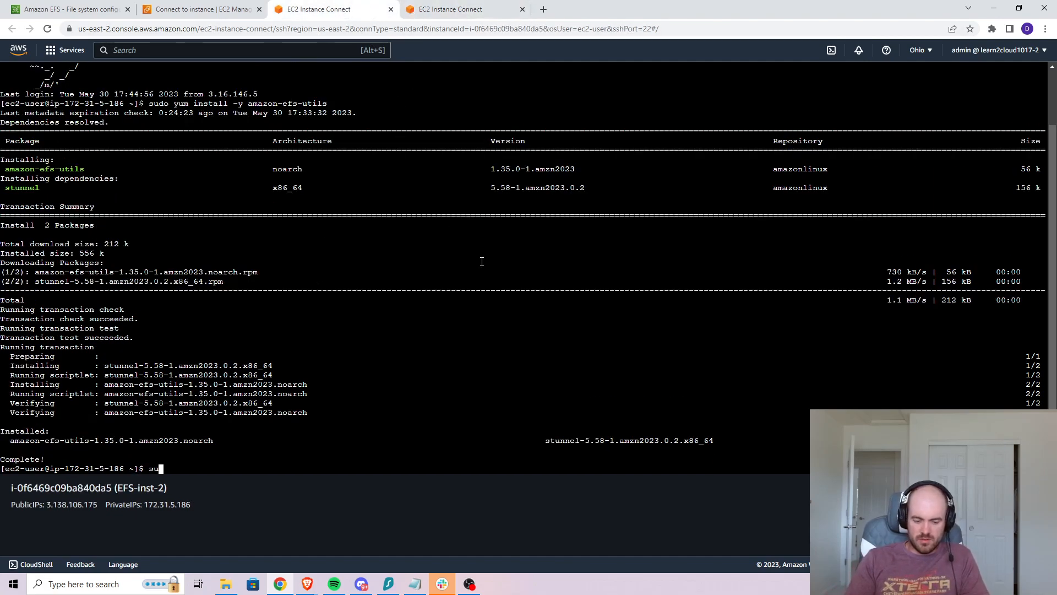
{"action": "key", "text": "BackSpace"}
{"action": "type", "text": "dir w"}
{"action": "type", "text": "fs"}
{"action": "key", "text": "Return"}
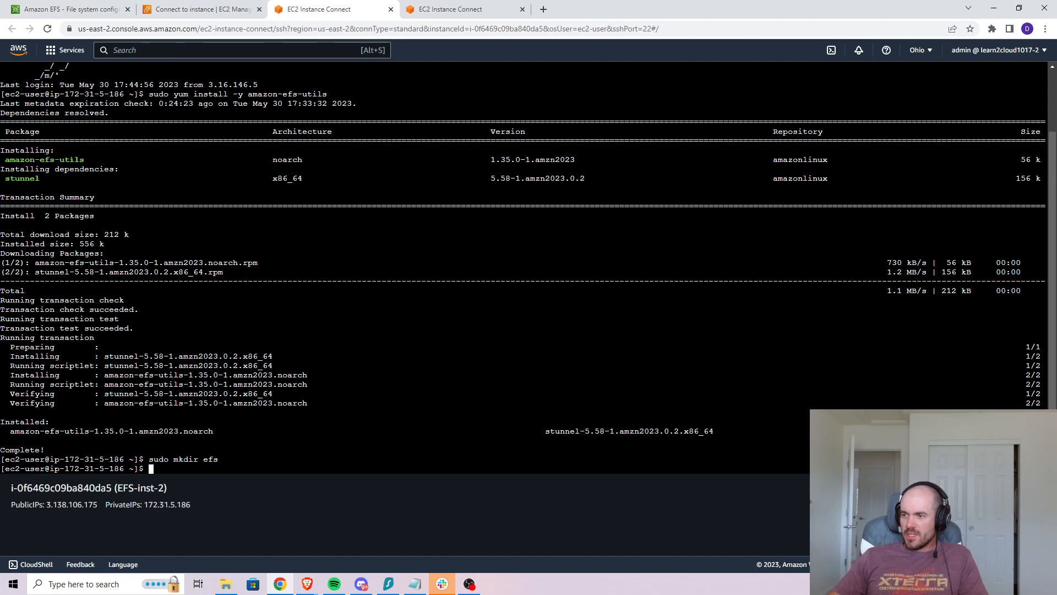
- Copy the DNS name of the lab-efs-2 file system and return to the EFS-inst-2 terminal
{"action": "left_click", "coordinate": [71, 10]}
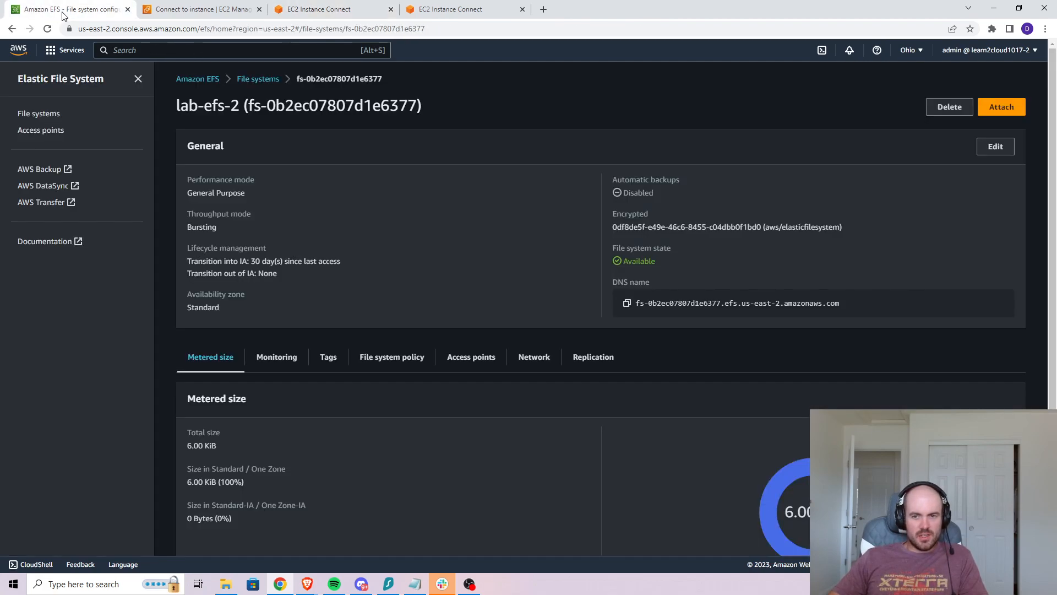
{"action": "left_click", "coordinate": [627, 304]}
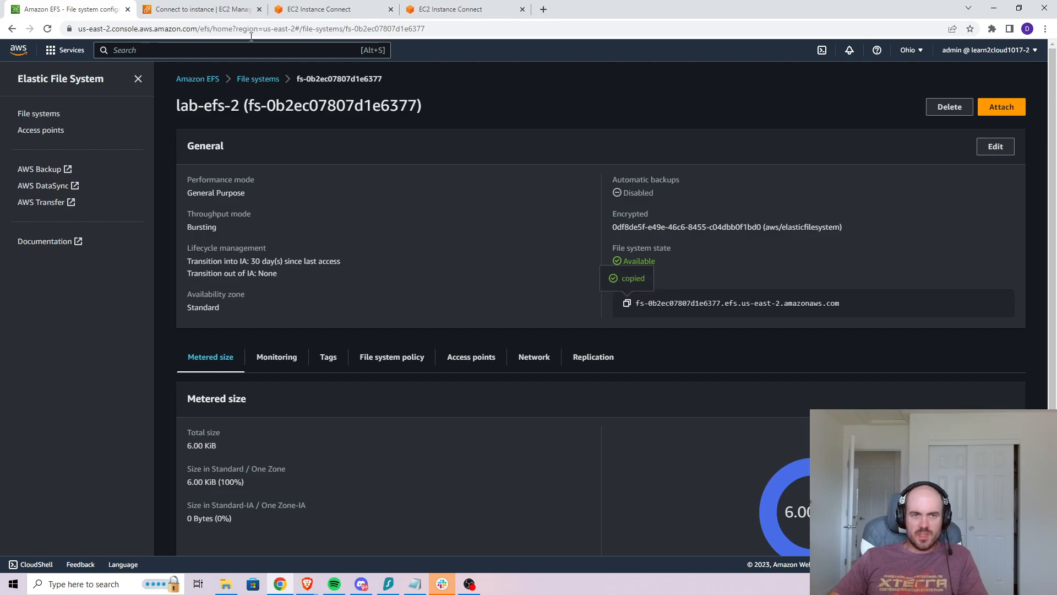
{"action": "left_click", "coordinate": [184, 7]}
{"action": "left_click", "coordinate": [318, 11]}
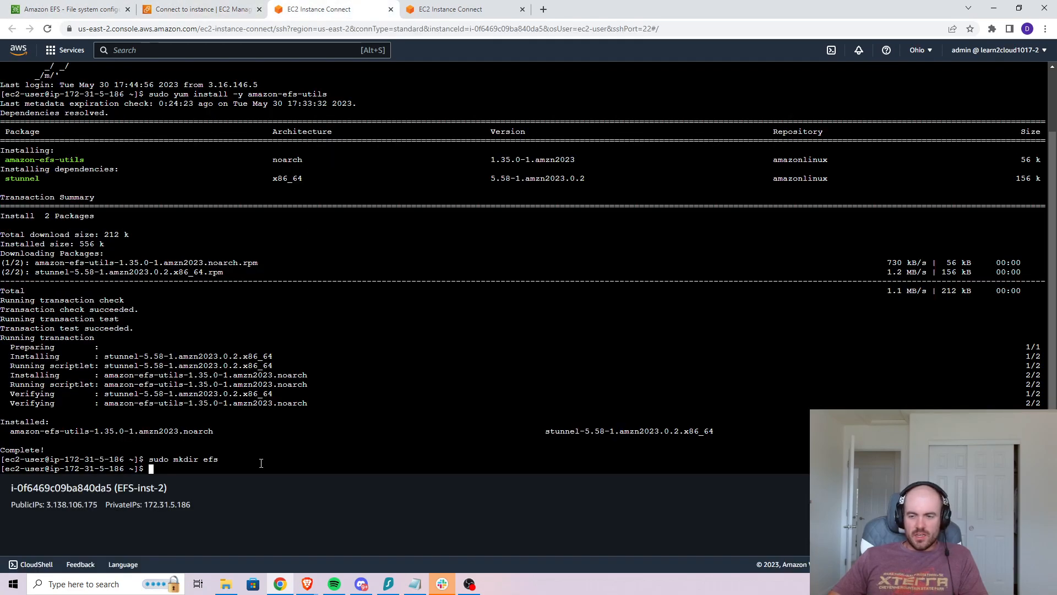
{"action": "type", "text": "sudo"}
{"action": "key", "text": "BackSpace"}
{"action": "key", "text": "BackSpace"}
{"action": "key", "text": "BackSpace"}
{"action": "key", "text": "BackSpace"}
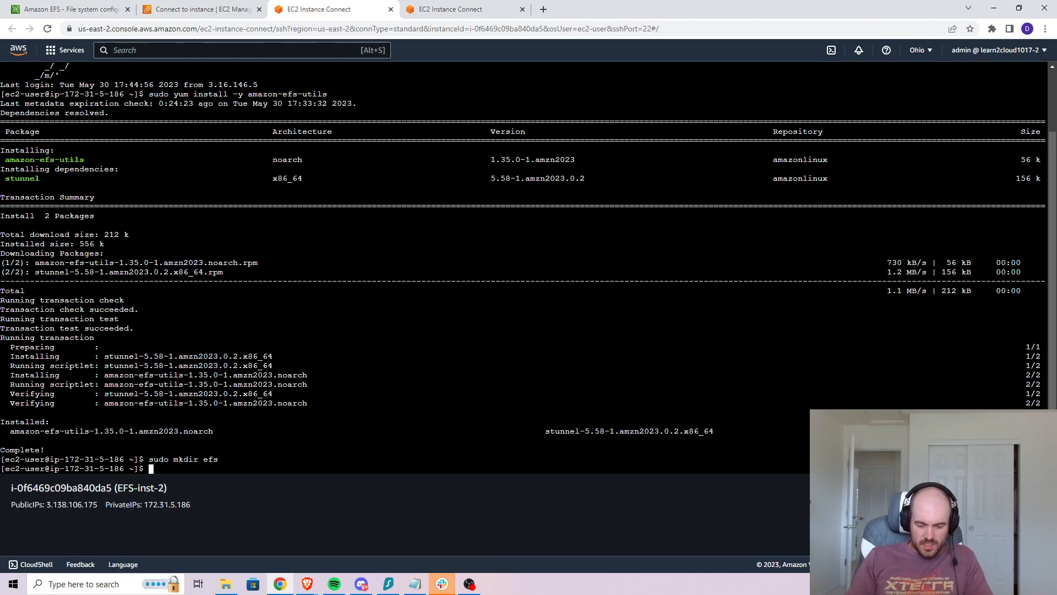
- Change into the efs directory on EFS-inst-2 with cd efs/ and print its full path with pwd
{"action": "type", "text": "cd "}
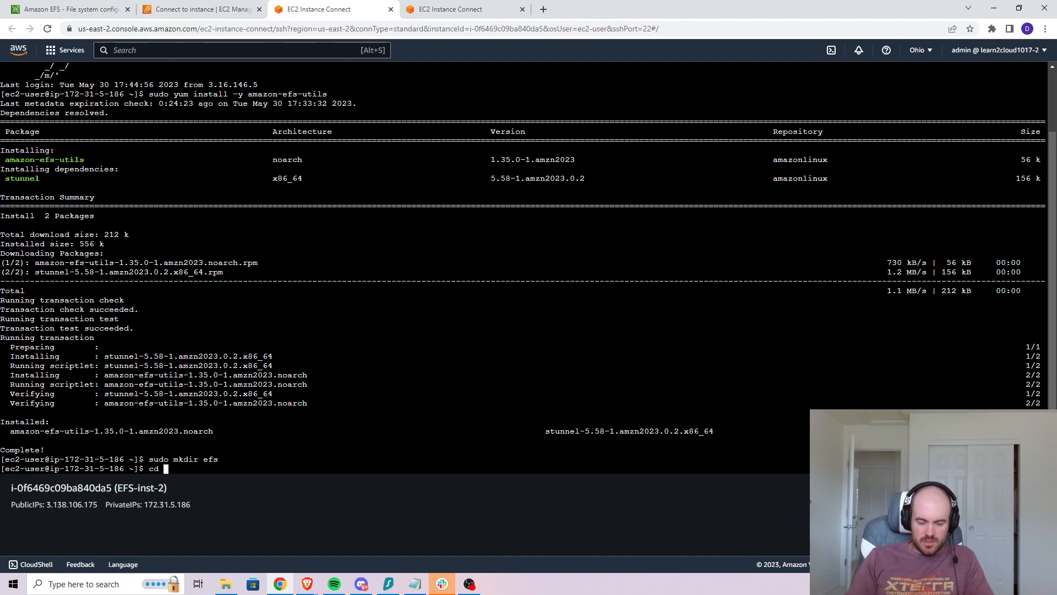
{"action": "type", "text": "efs/"}
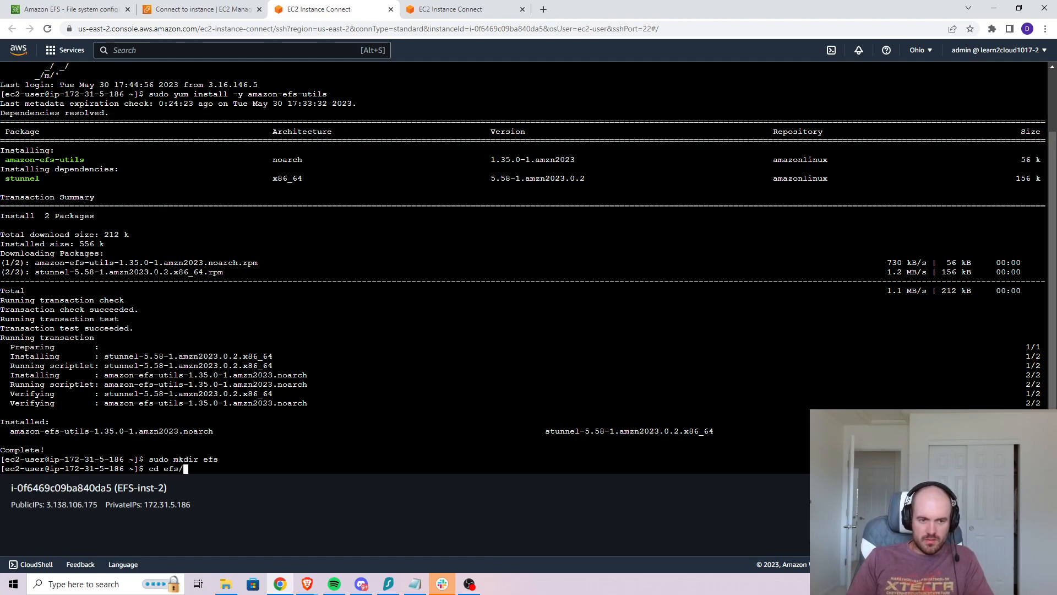
{"action": "key", "text": "Return"}
{"action": "type", "text": "pwd"}
{"action": "key", "text": "Return"}
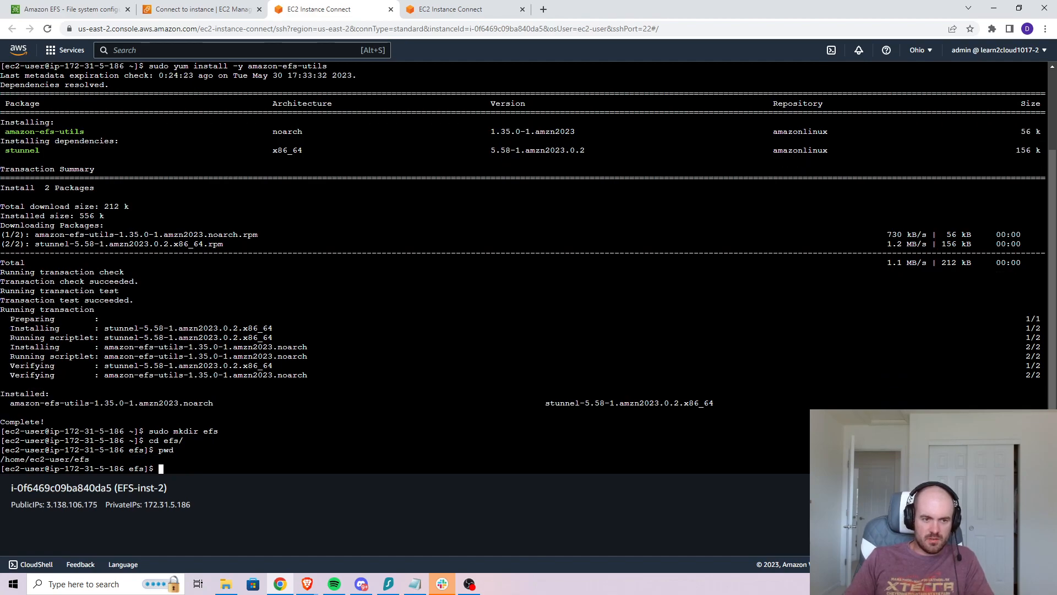
- Change into the efs directory on EFS-inst-1 with cd efs and print the working directory
{"action": "left_click", "coordinate": [449, 9]}
{"action": "type", "text": "cd efs"}
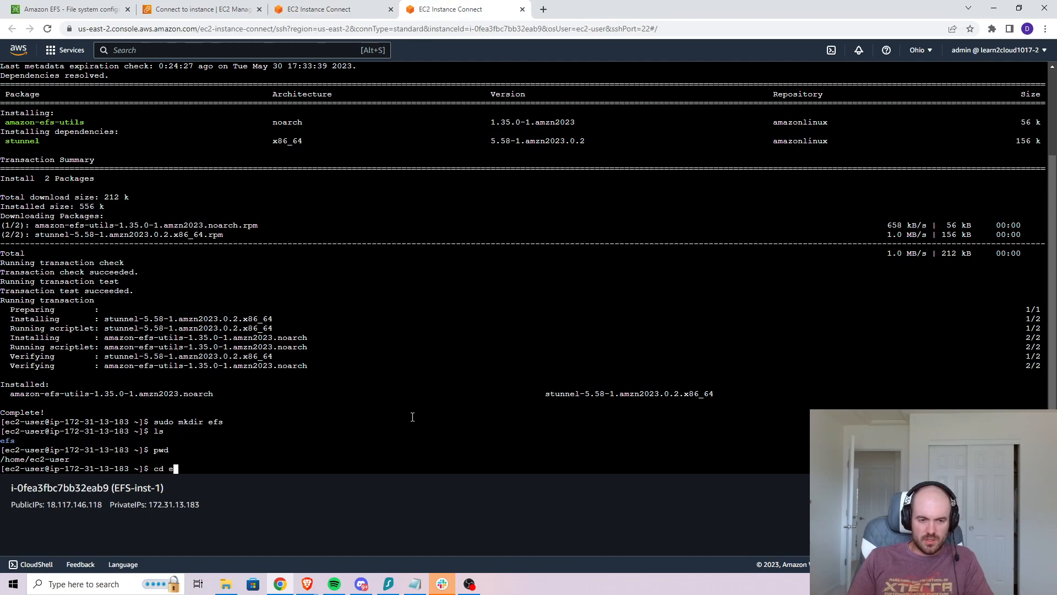
{"action": "key", "text": "Return"}
{"action": "type", "text": "pwd"}
{"action": "key", "text": "Return"}
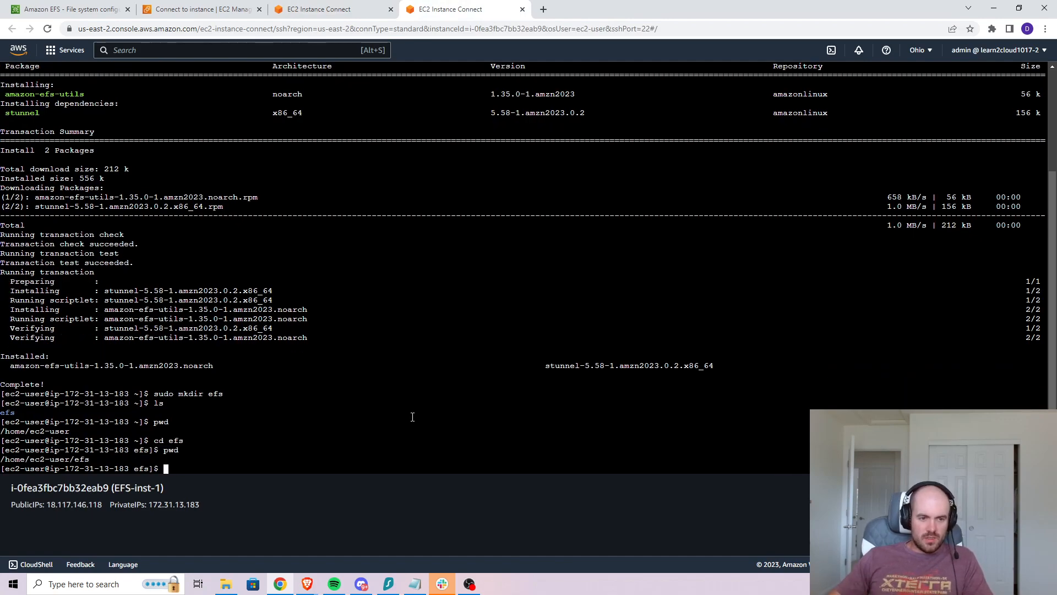
- Enter the beginning of the mount command, sudo mount -t efs, in the EFS-inst-2 terminal
{"action": "left_click", "coordinate": [342, 10]}
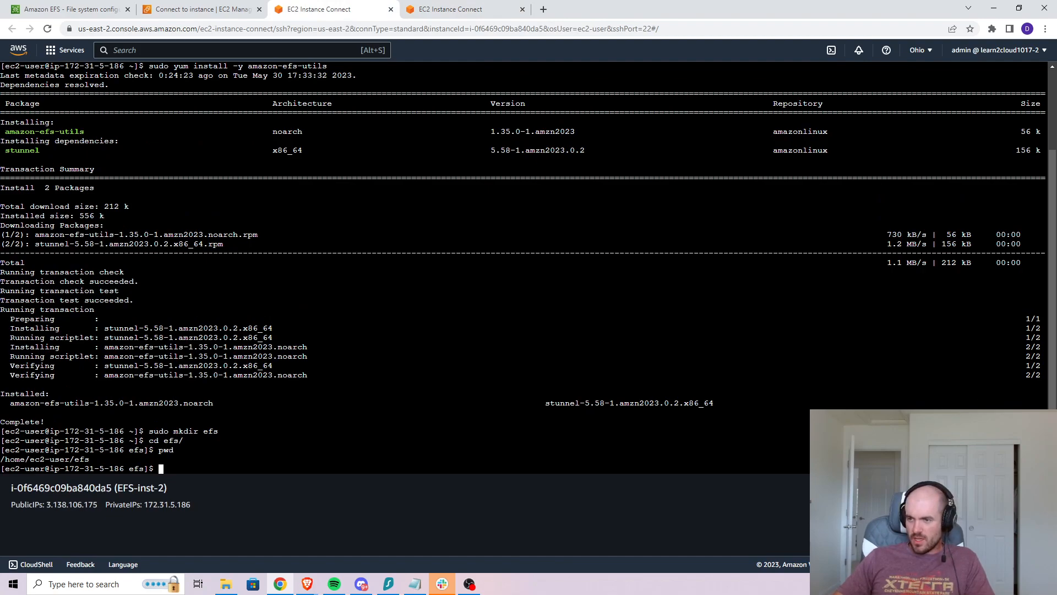
{"action": "type", "text": "sudo m"}
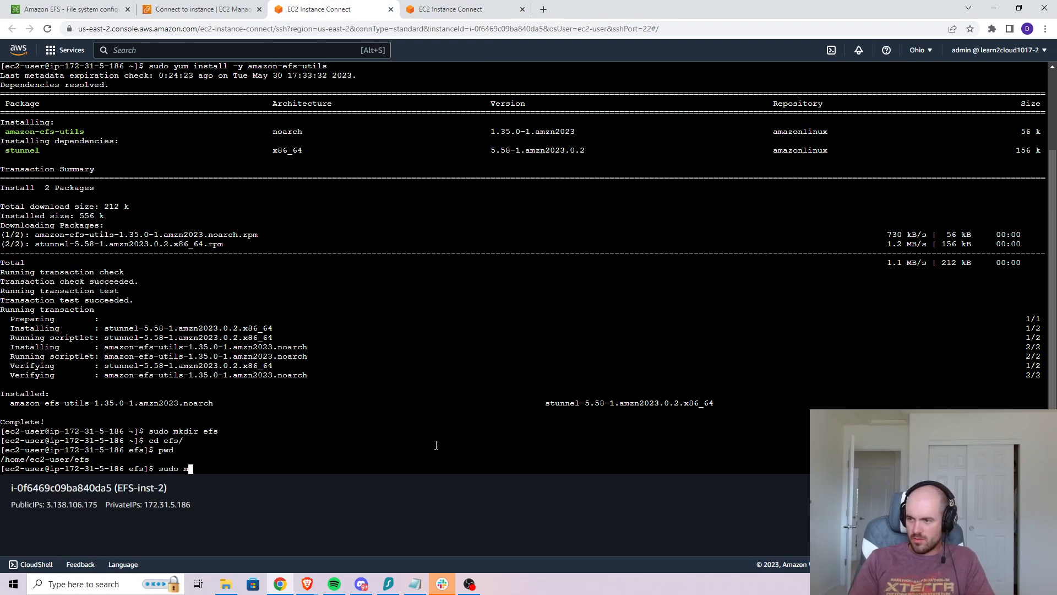
{"action": "type", "text": "ount -t efs"}
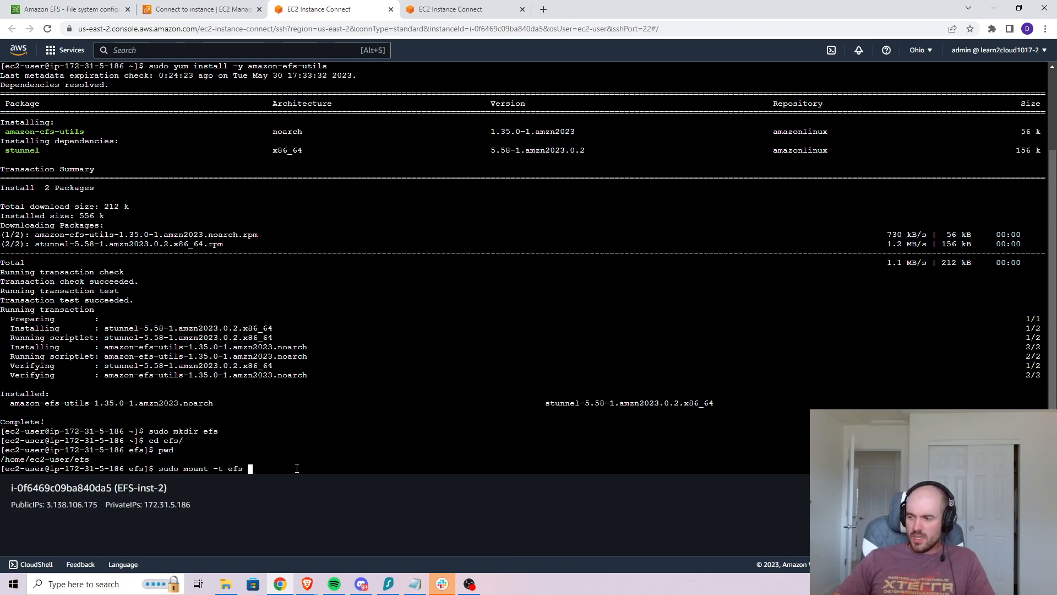
- Switch to the AWS user guide and examine the file-system-id and efs-mount-point arguments of the EFS mount command
{"action": "left_click_drag", "start_coordinate": [446, 5], "coordinate": [427, 1]}
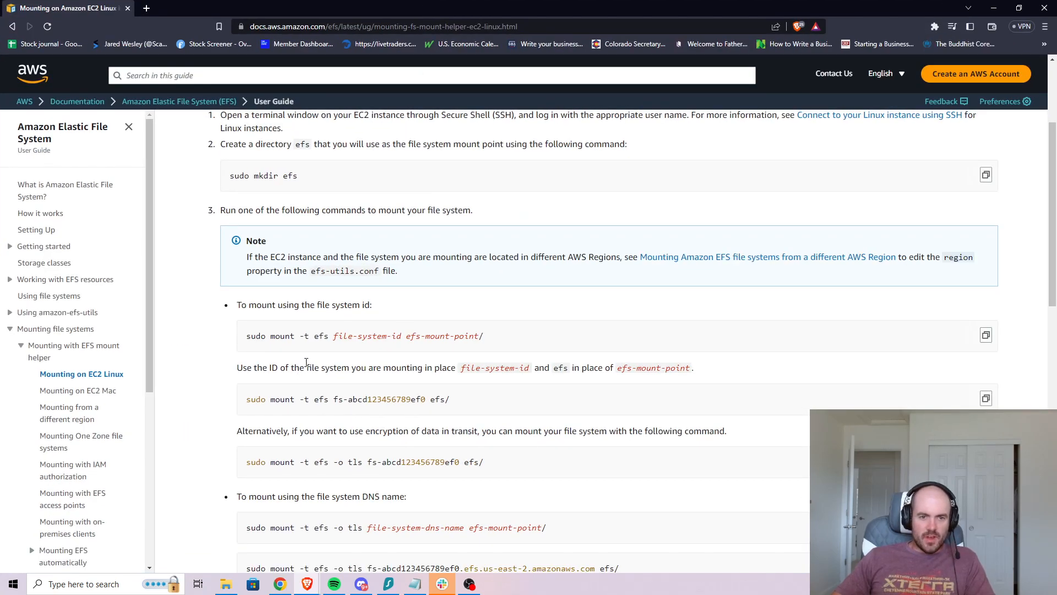
{"action": "left_click_drag", "start_coordinate": [349, 368], "coordinate": [527, 367]}
{"action": "left_click_drag", "start_coordinate": [334, 402], "coordinate": [429, 407]}
{"action": "left_click", "coordinate": [563, 369]}
{"action": "double_click", "coordinate": [562, 368]}
{"action": "left_click", "coordinate": [655, 367]}
{"action": "left_click_drag", "start_coordinate": [618, 369], "coordinate": [461, 419]}
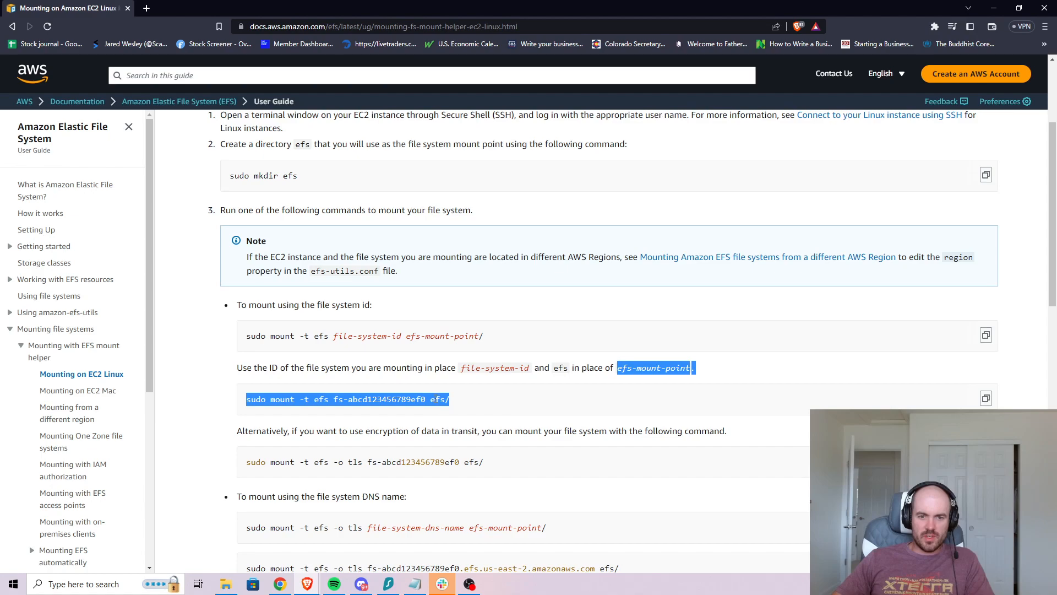
{"action": "double_click", "coordinate": [438, 400]}
{"action": "left_click", "coordinate": [486, 403]}
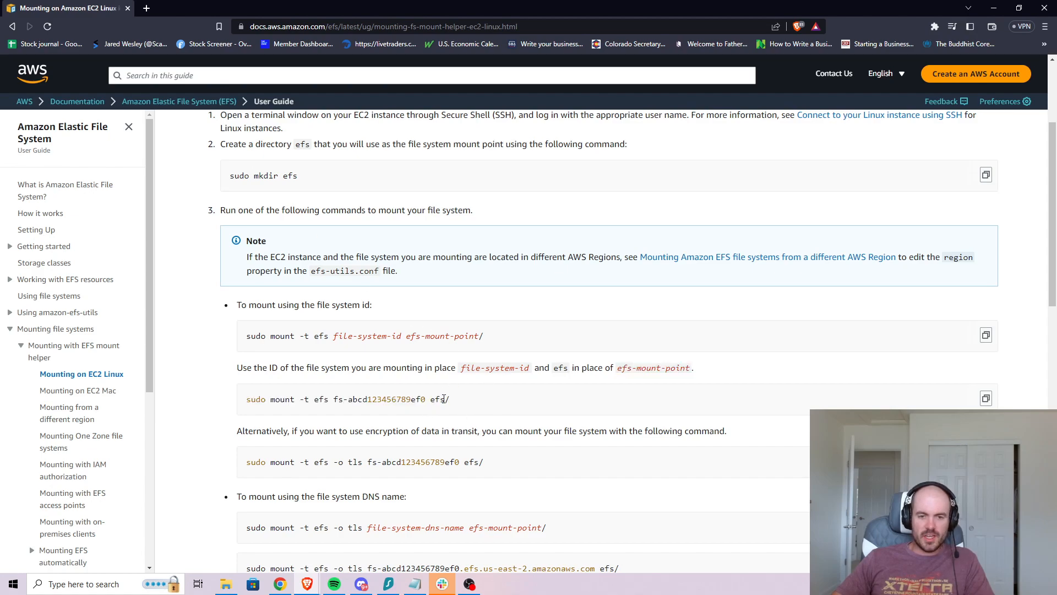
{"action": "left_click_drag", "start_coordinate": [172, 16], "coordinate": [1056, 25]}
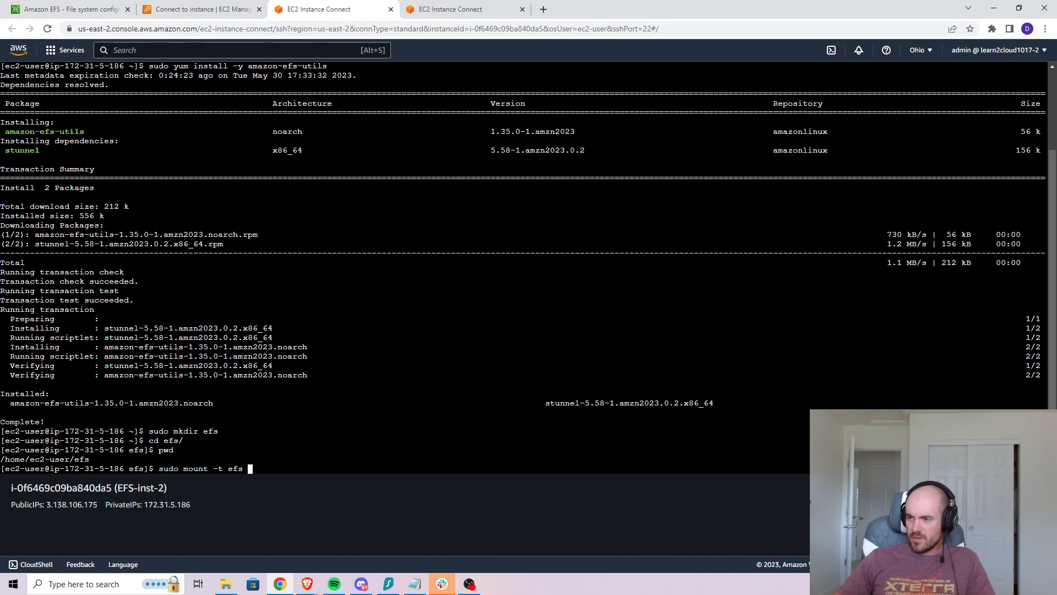
- Copy the DNS name of lab-efs-2 and try to mount it on EFS-inst-2, completing the command with that name and efs
{"action": "left_click", "coordinate": [91, 10]}
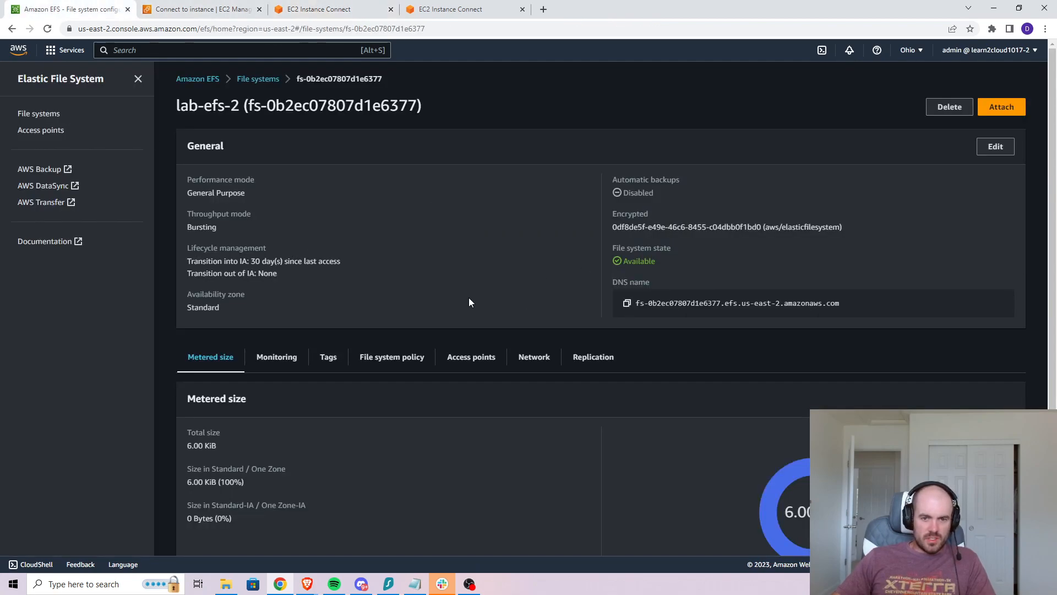
{"action": "left_click", "coordinate": [626, 303]}
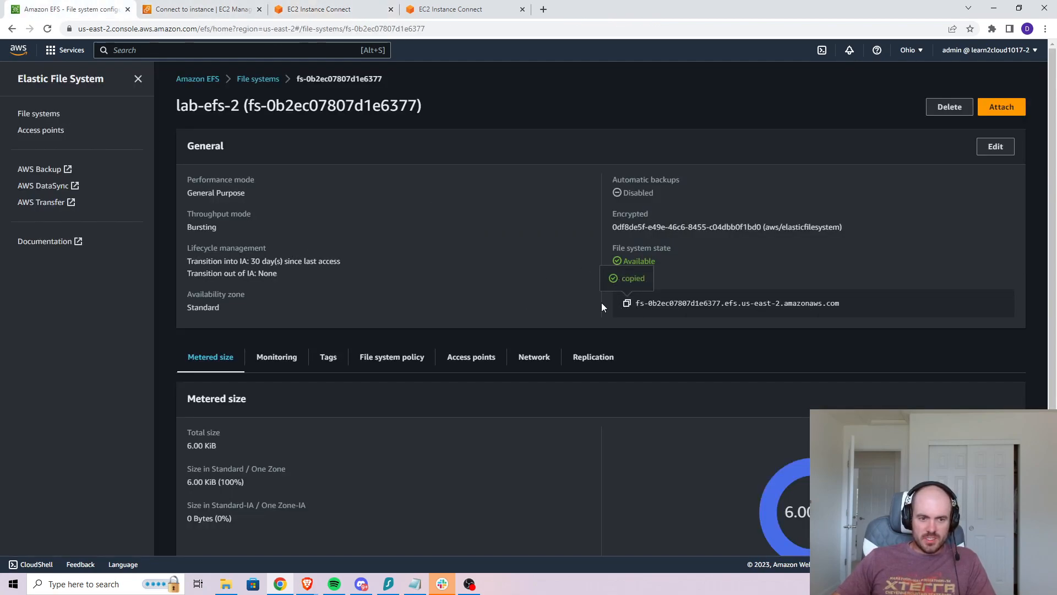
{"action": "left_click", "coordinate": [315, 9]}
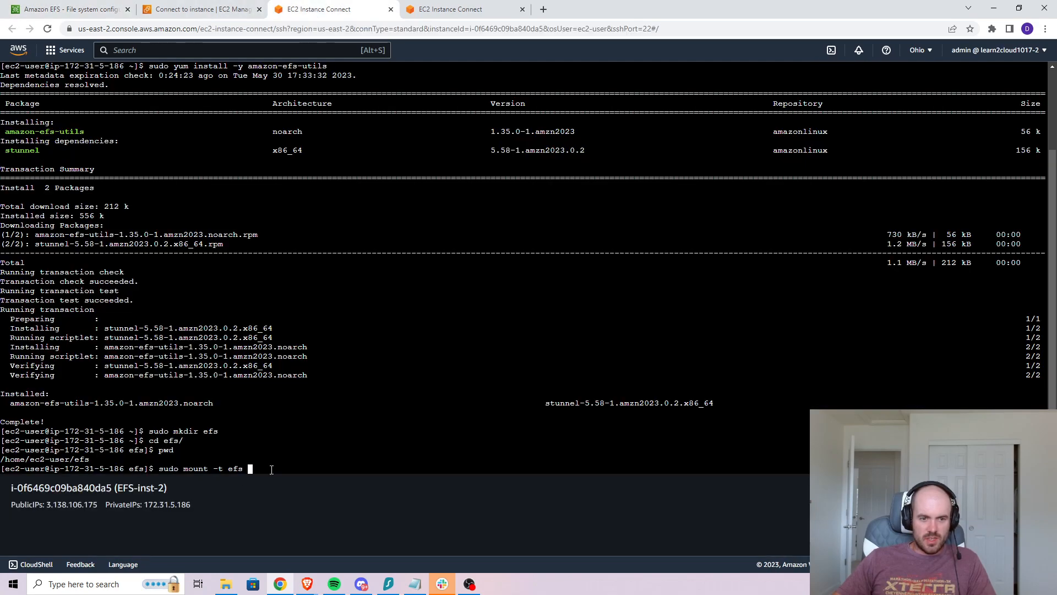
{"action": "right_click", "coordinate": [272, 474]}
{"action": "left_click", "coordinate": [302, 384]}
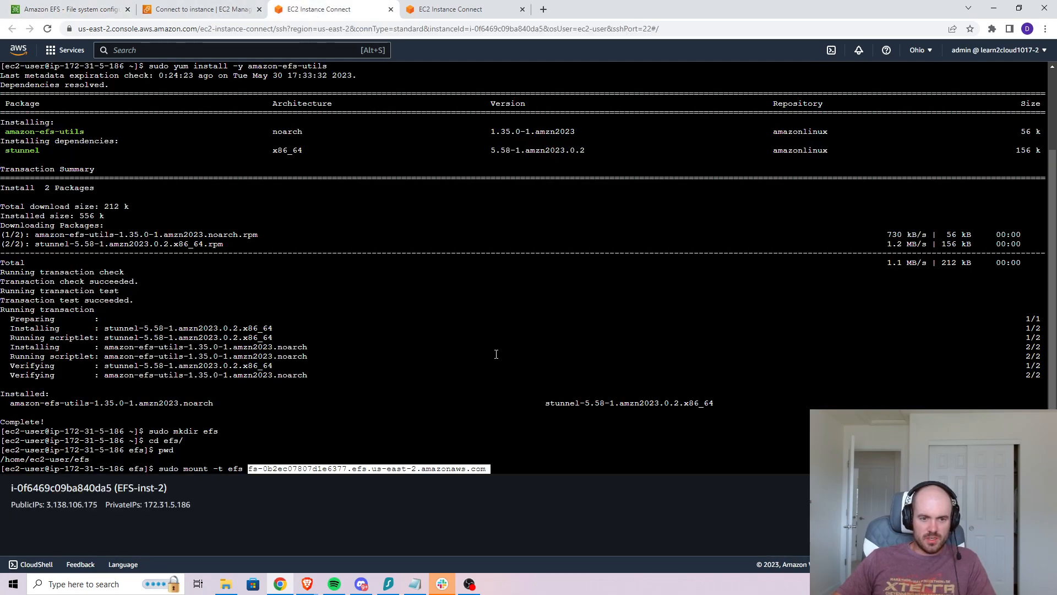
{"action": "type", "text": "efs"}
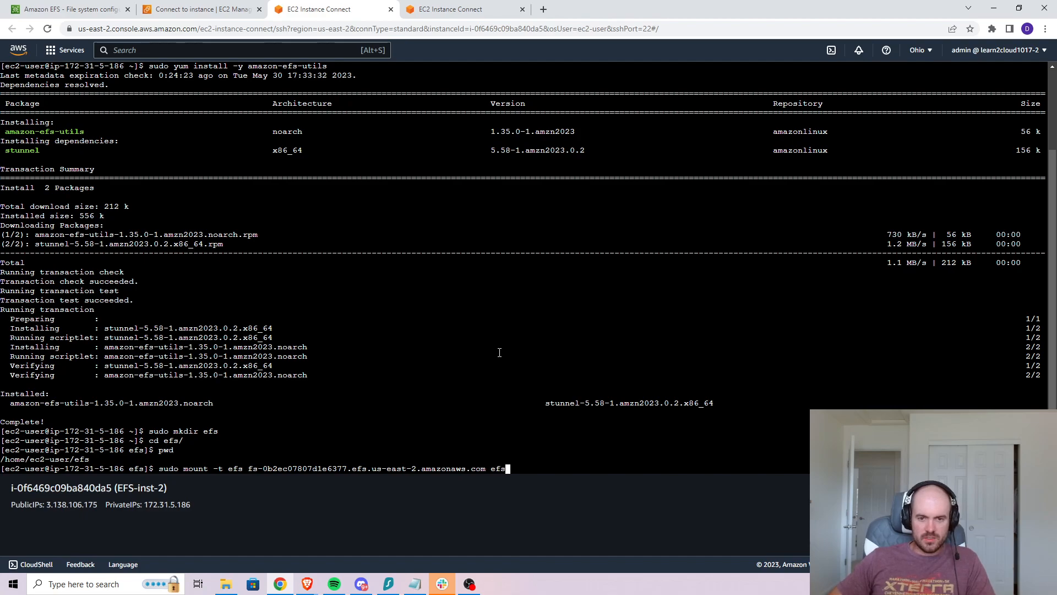
{"action": "key", "text": "Return"}
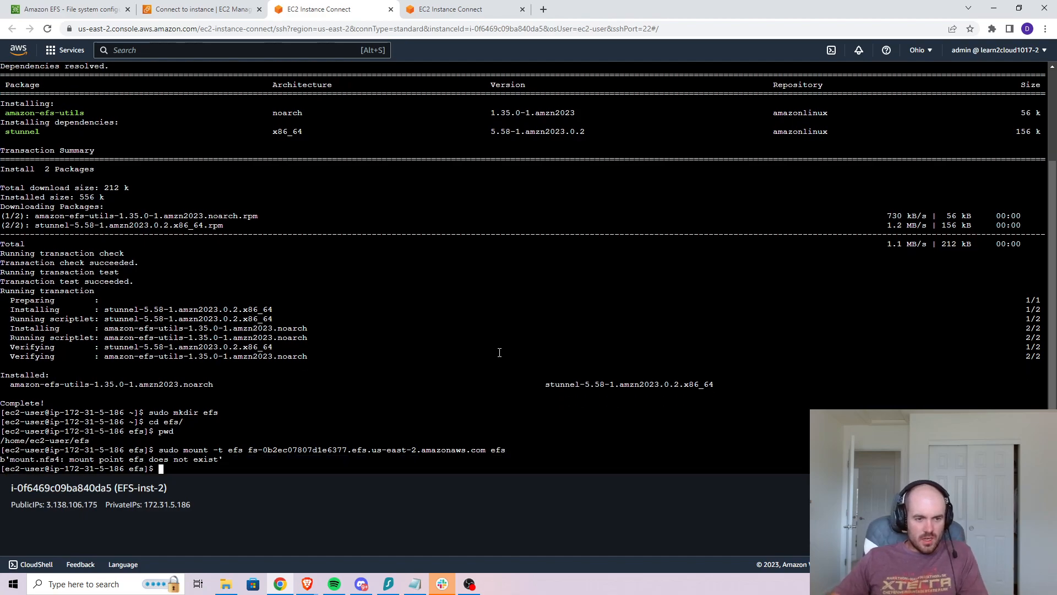
- Return to the parent directory on EFS-inst-2 with cd .. and check the location with pwd
{"action": "type", "text": "cd .."}
{"action": "key", "text": "Return"}
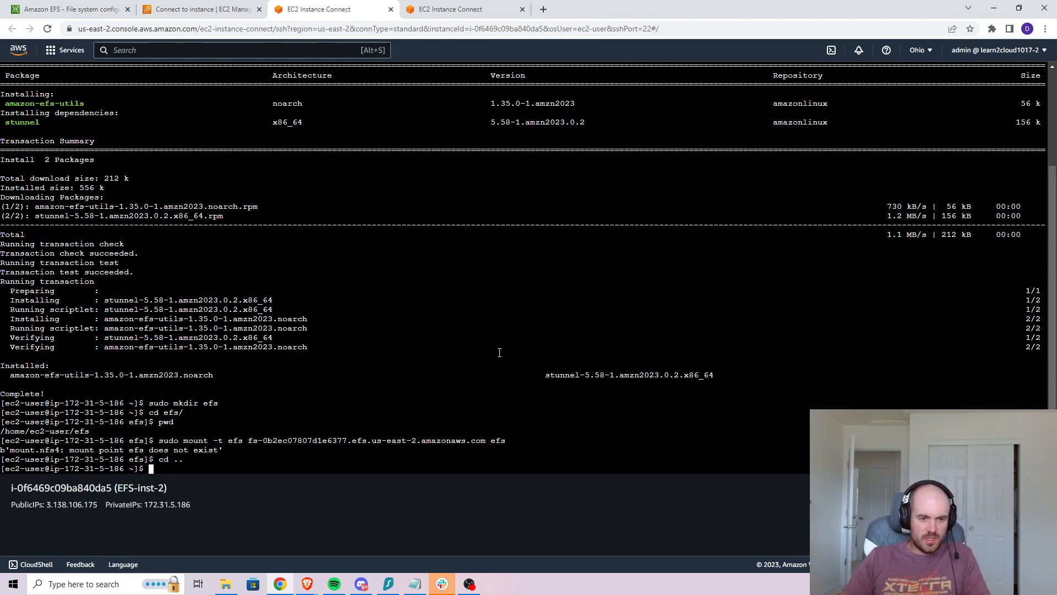
{"action": "type", "text": "pwd"}
{"action": "key", "text": "Return"}
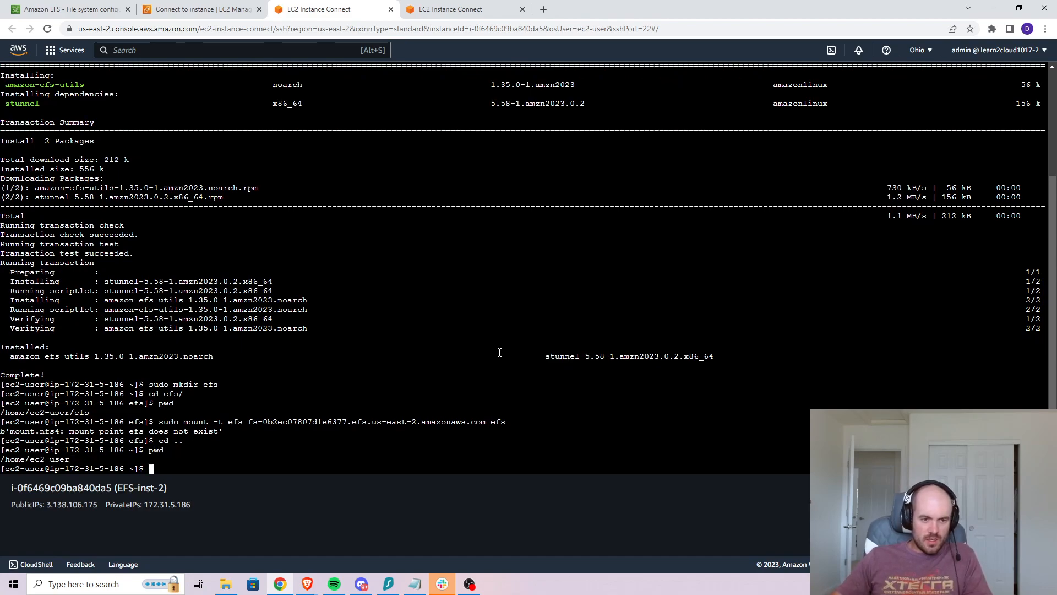
- Rerun sudo mount -t efs fs-0b2ec07807d1e6377.efs.us-east-2.amazonaws.com efs from the home directory on EFS-inst-2
{"action": "key", "text": "Up"}
{"action": "key", "text": "Up"}
{"action": "key", "text": "Up"}
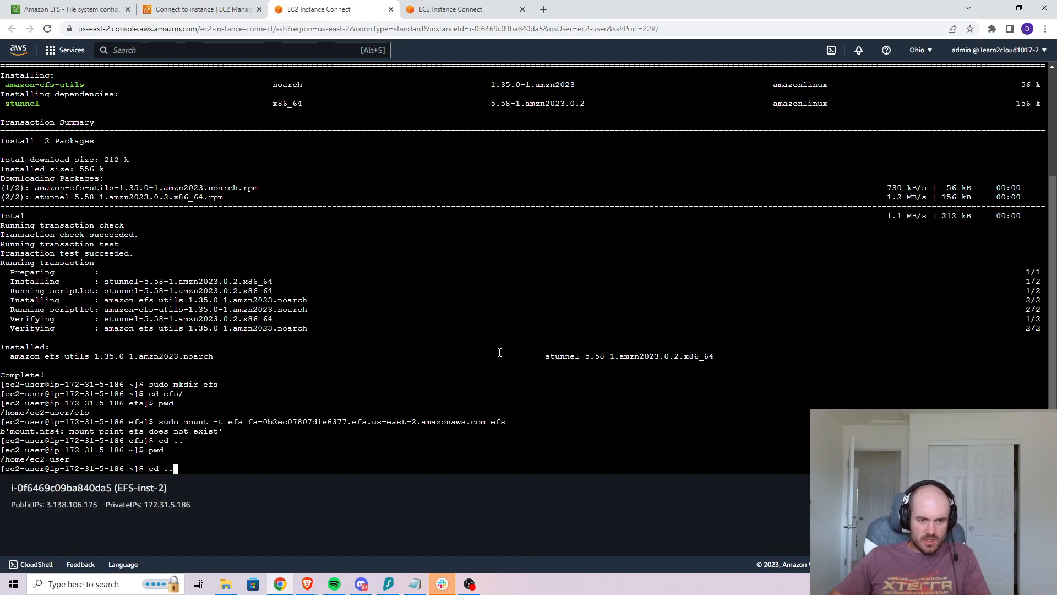
{"action": "key", "text": "Return"}
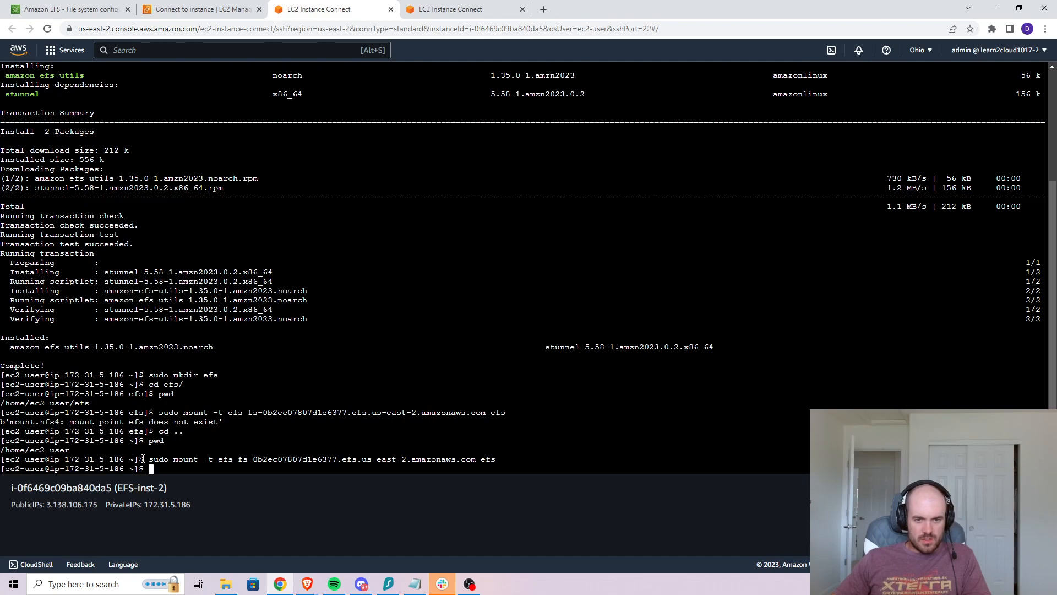
- Leave the efs directory on EFS-inst-1 with cd .. to return to the home directory
{"action": "left_click", "coordinate": [460, 9]}
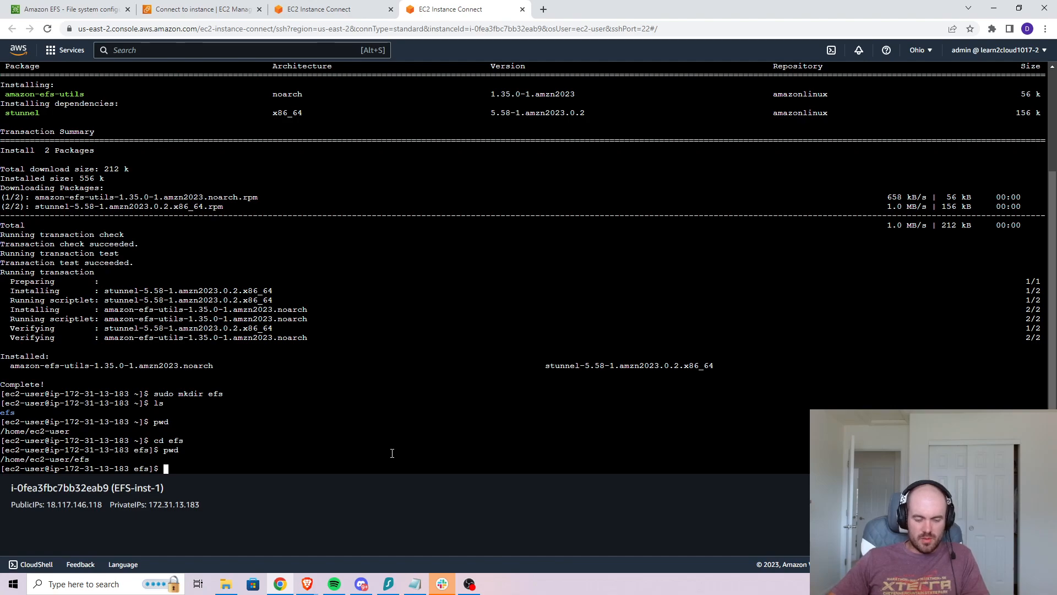
{"action": "type", "text": "cd .."}
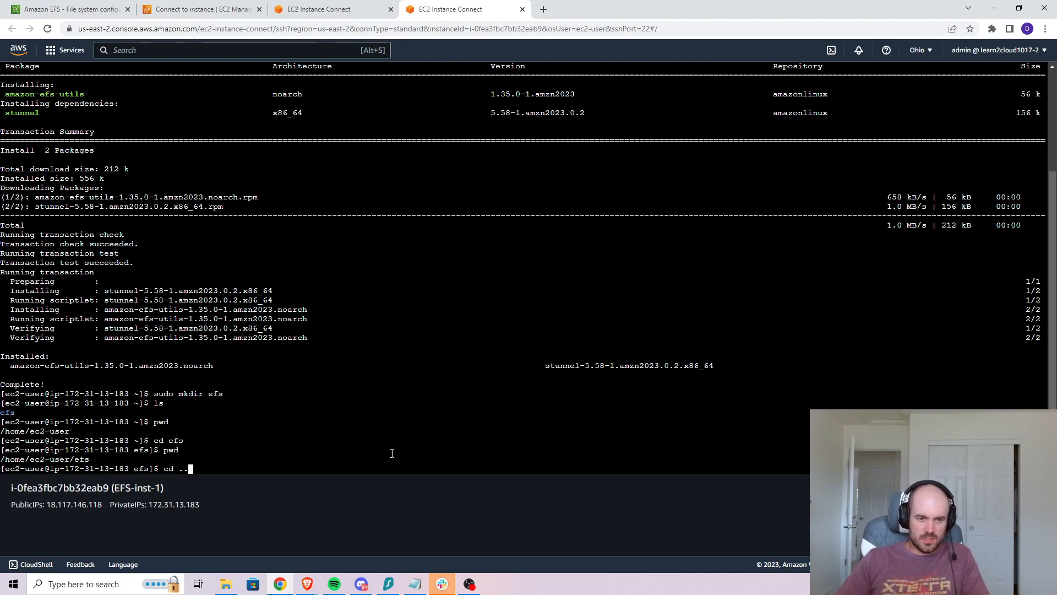
{"action": "key", "text": "Return"}
- Mount the file system from the home directory on EFS-inst-1 with sudo mount -t efs fs-0b2ec07807d1e6377.efs.us-east-2.amazonaws.com efs
{"action": "type", "text": "cd .."}
{"action": "key", "text": "Up"}
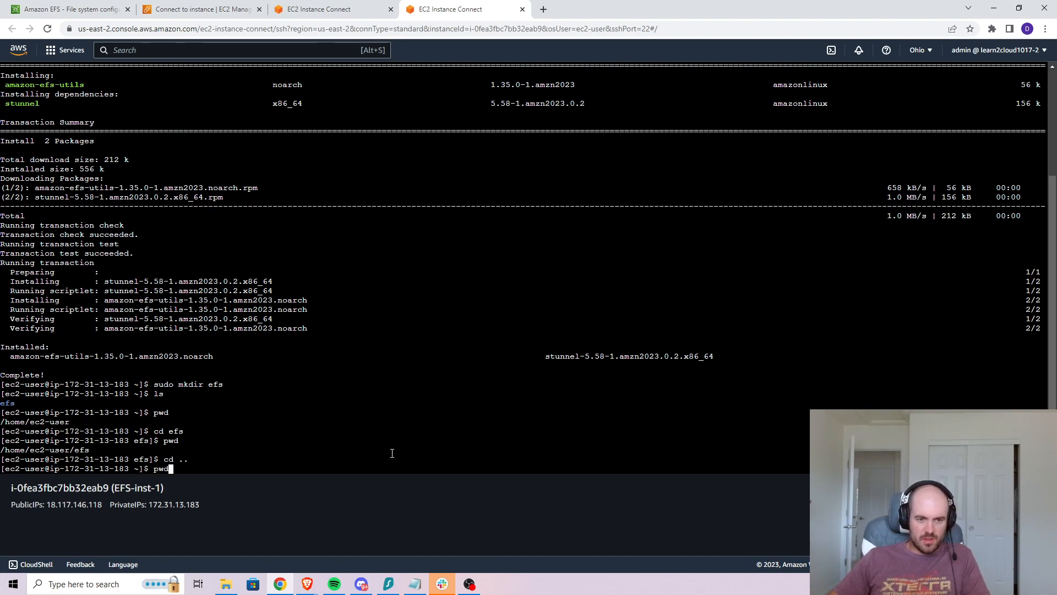
{"action": "key", "text": "Up"}
{"action": "key", "text": "Down"}
{"action": "key", "text": "Down"}
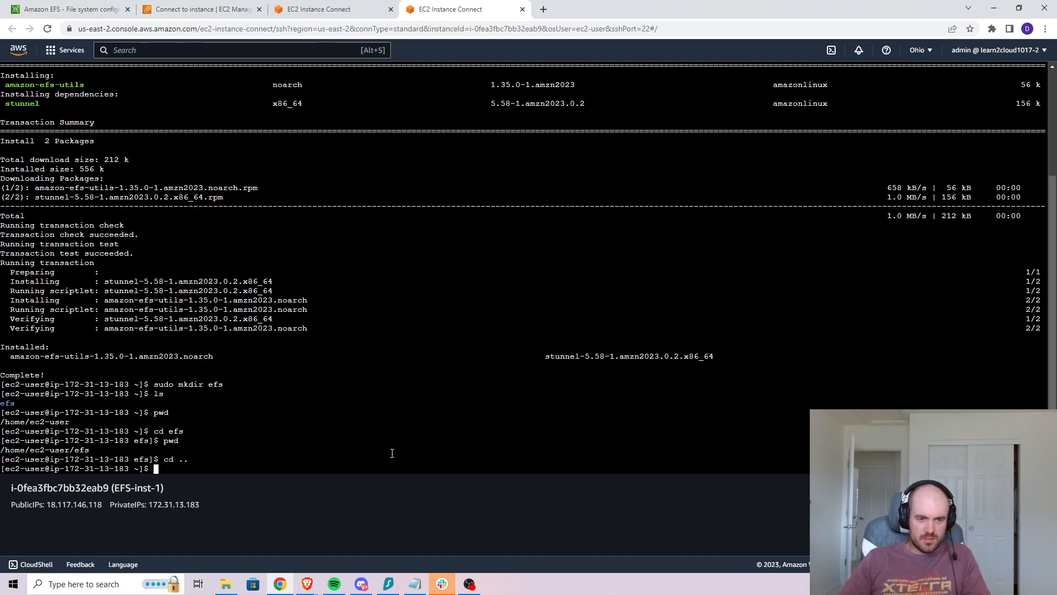
{"action": "type", "text": "sudo mount -t efs"}
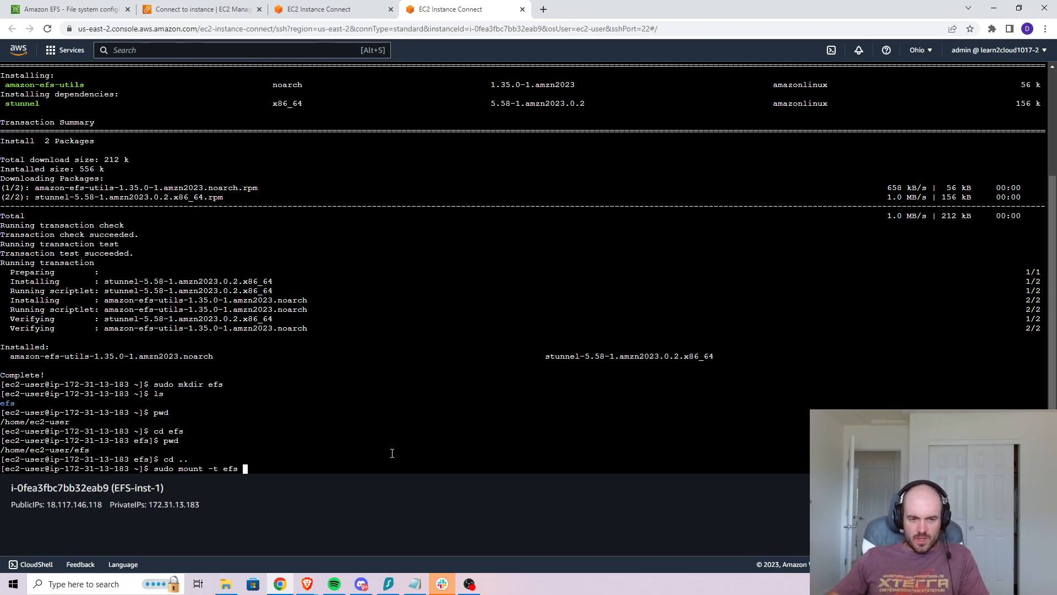
{"action": "right_click", "coordinate": [265, 466]}
{"action": "left_click", "coordinate": [292, 379]}
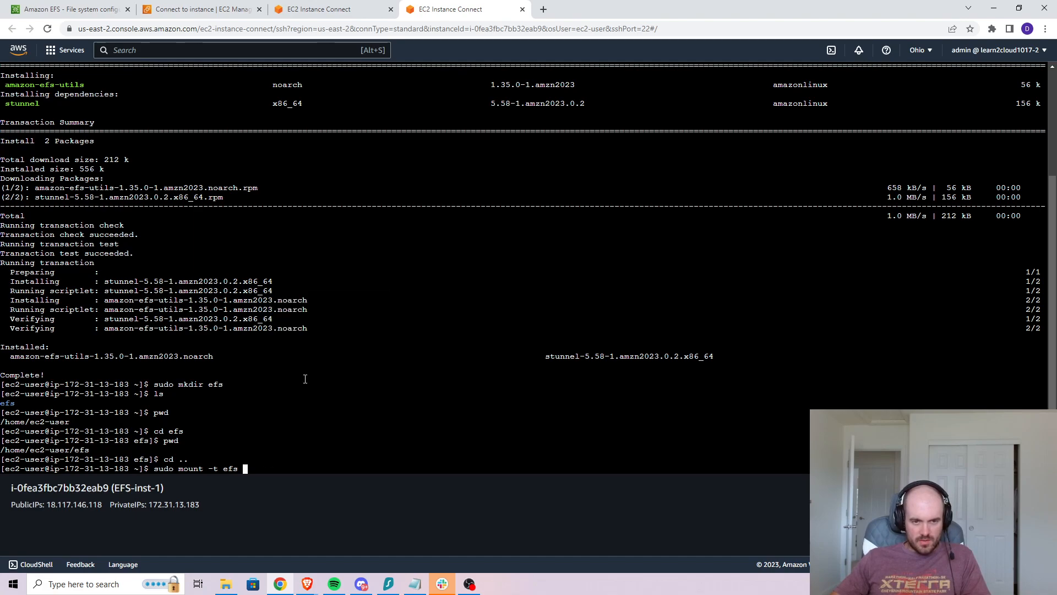
{"action": "type", "text": "efs.us-east-2.amazonaws.com efs"}
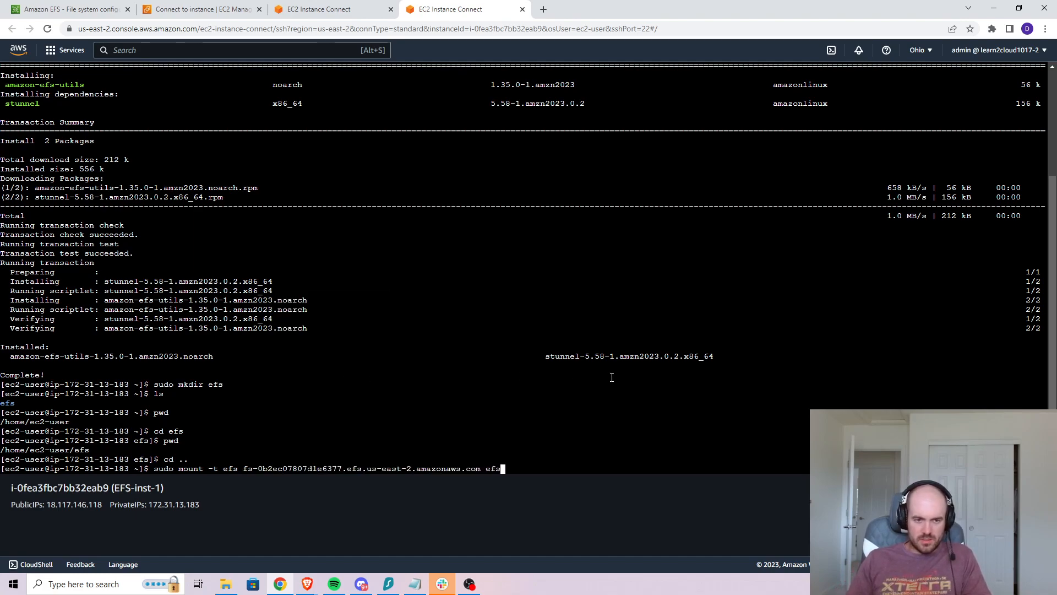
{"action": "key", "text": "Return"}
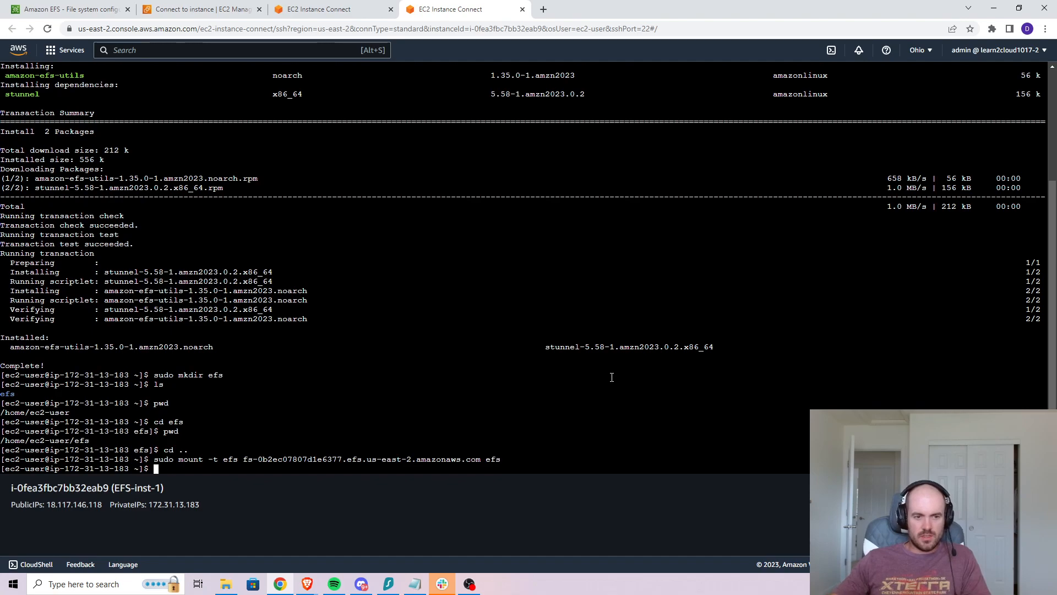
- List the home directory on EFS-inst-2 with ls and enter the mounted directory with cd efs/
{"action": "left_click", "coordinate": [331, 9]}
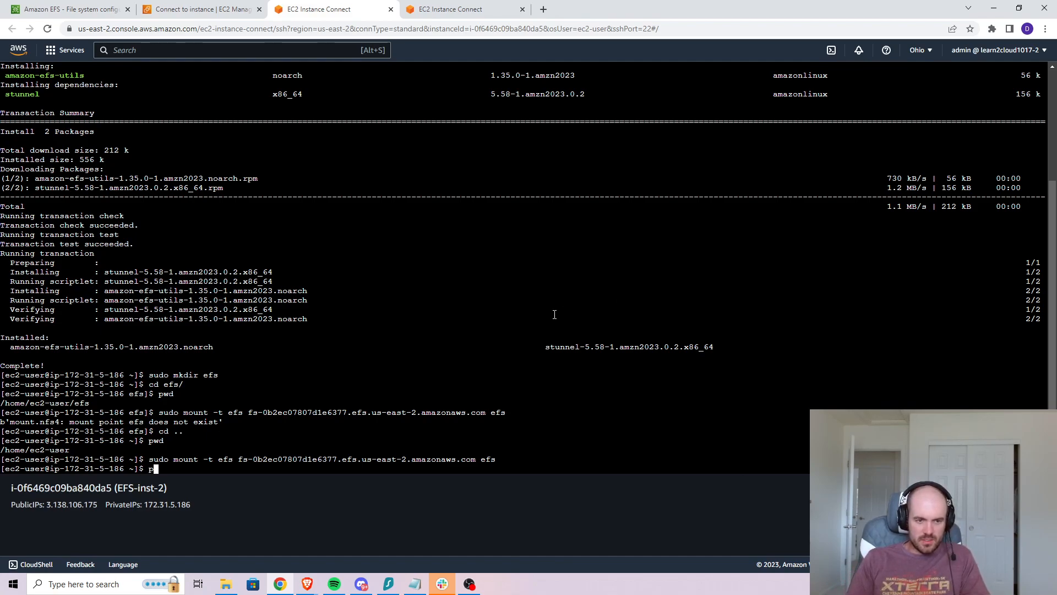
{"action": "type", "text": "ls"}
{"action": "key", "text": "Return"}
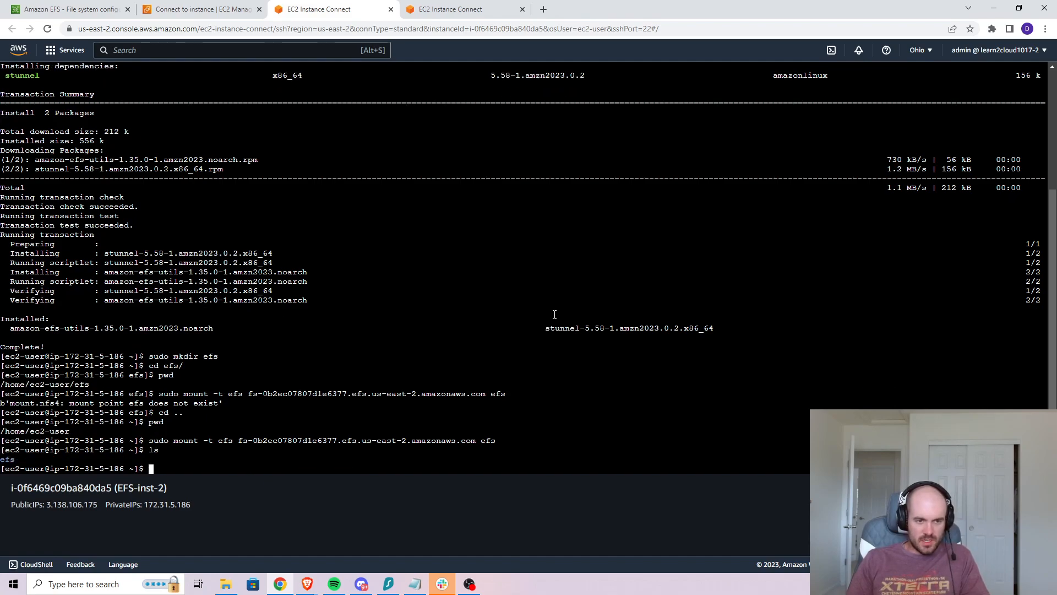
{"action": "type", "text": "cd efs/"}
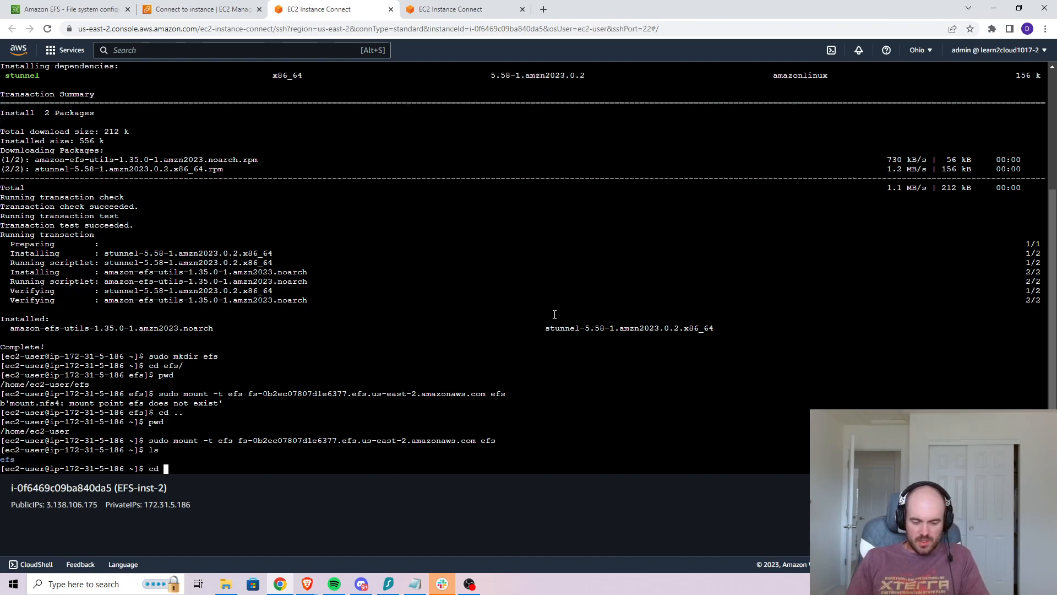
{"action": "key", "text": "Return"}
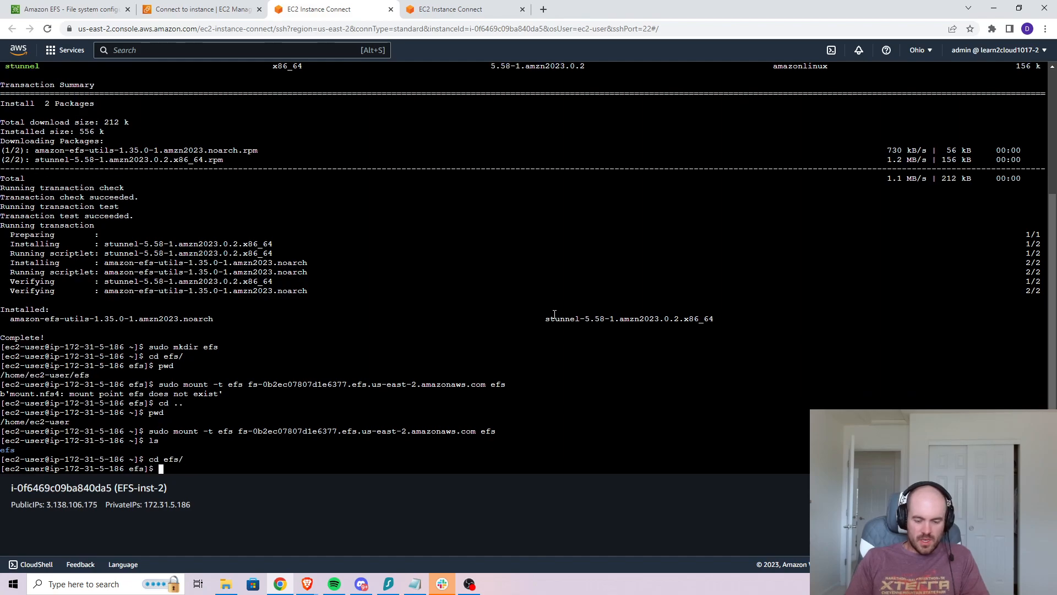
- List the efs directory on EFS-inst-2 and try to create a file in it with touch hi.txt
{"action": "type", "text": "ls"}
{"action": "key", "text": "Return"}
{"action": "type", "text": "touch hi.txt"}
{"action": "key", "text": "Return"}
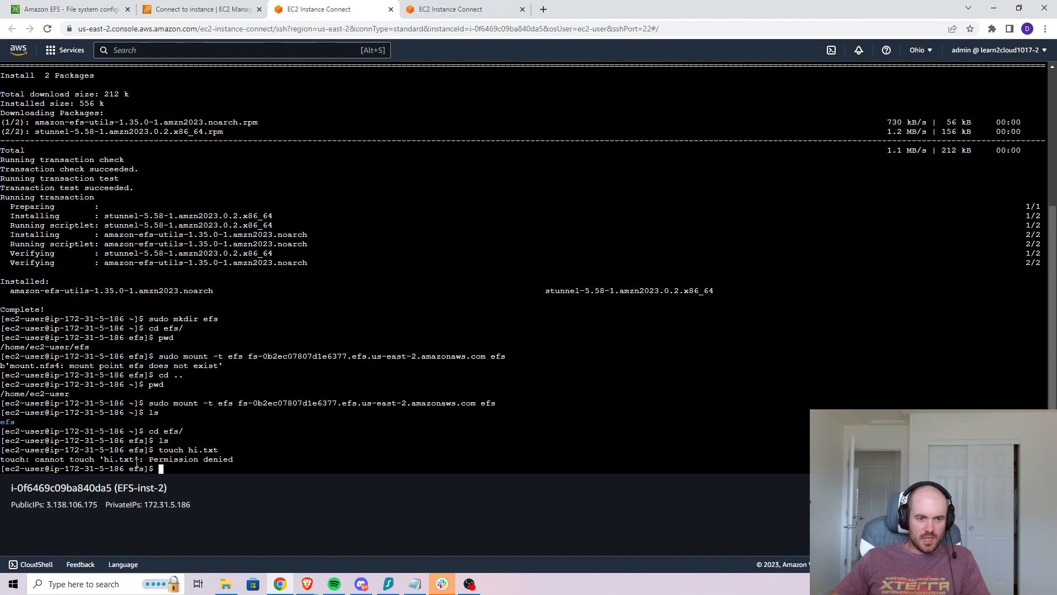
- On EFS-inst-1, check the current location with pwd, create hi.txt in the home directory with touch, and list the contents
{"action": "left_click", "coordinate": [465, 10]}
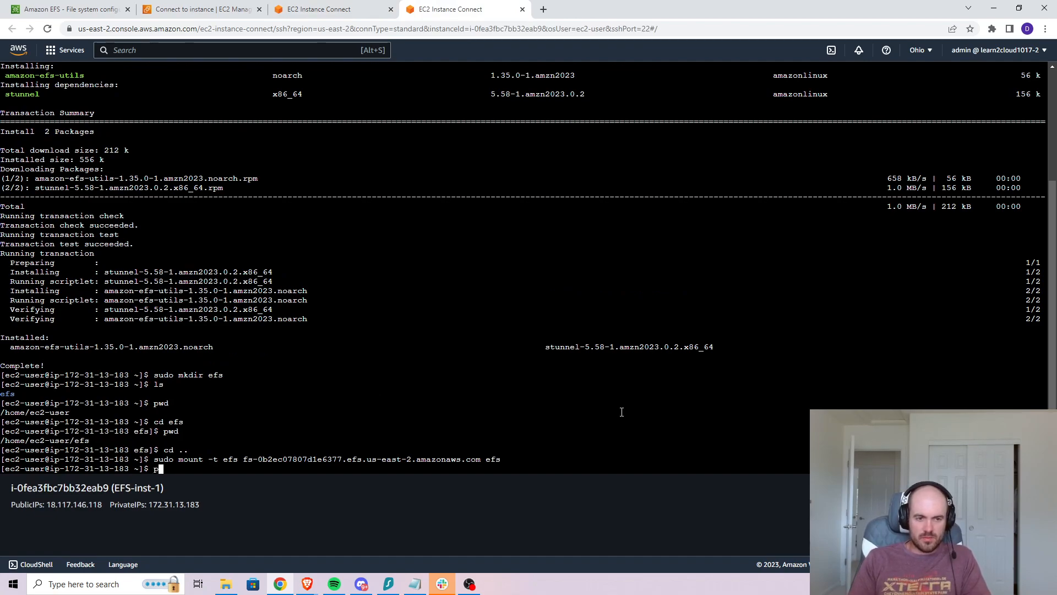
{"action": "type", "text": "pwd"}
{"action": "key", "text": "Return"}
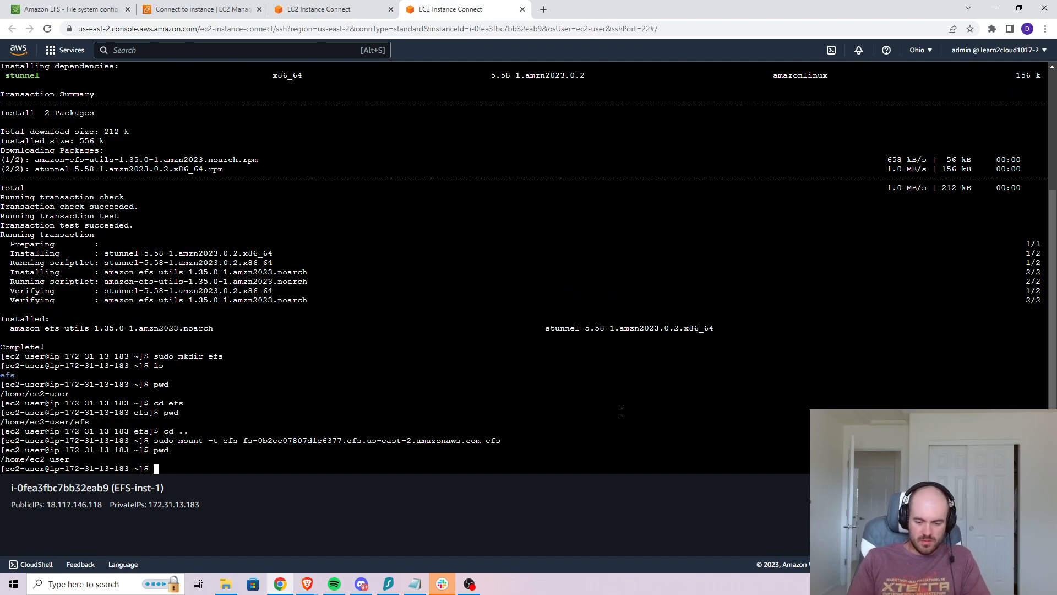
{"action": "type", "text": "touch"}
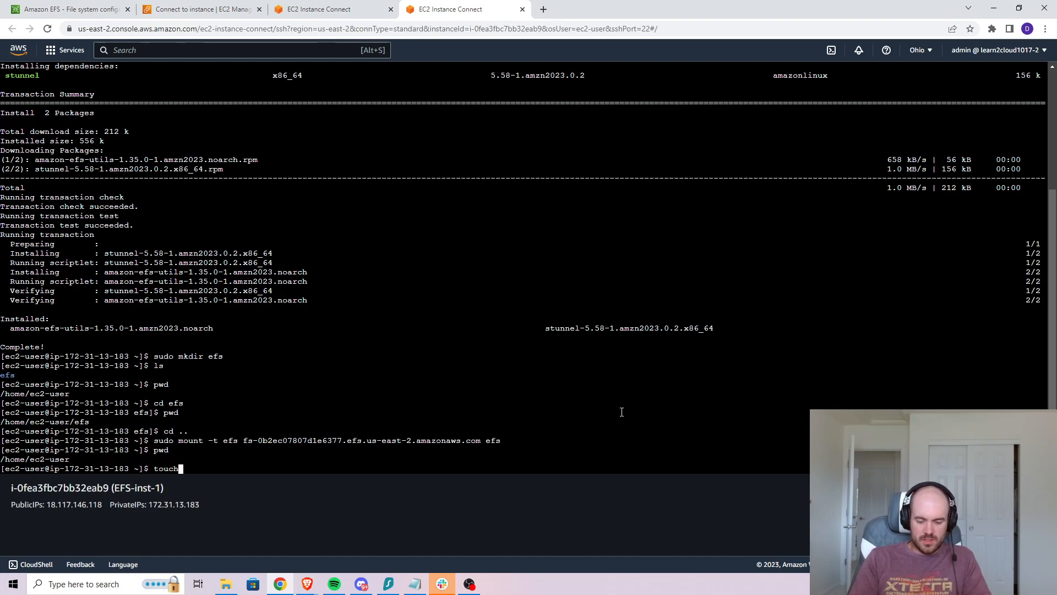
{"action": "type", "text": " hi.txt"}
{"action": "key", "text": "Return"}
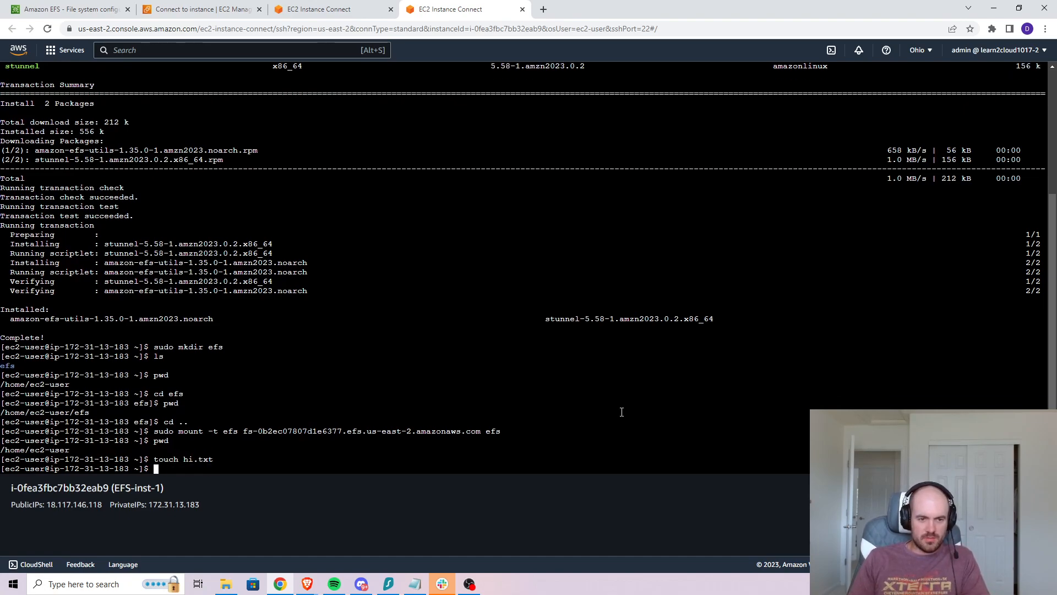
{"action": "type", "text": "ls"}
{"action": "key", "text": "Return"}
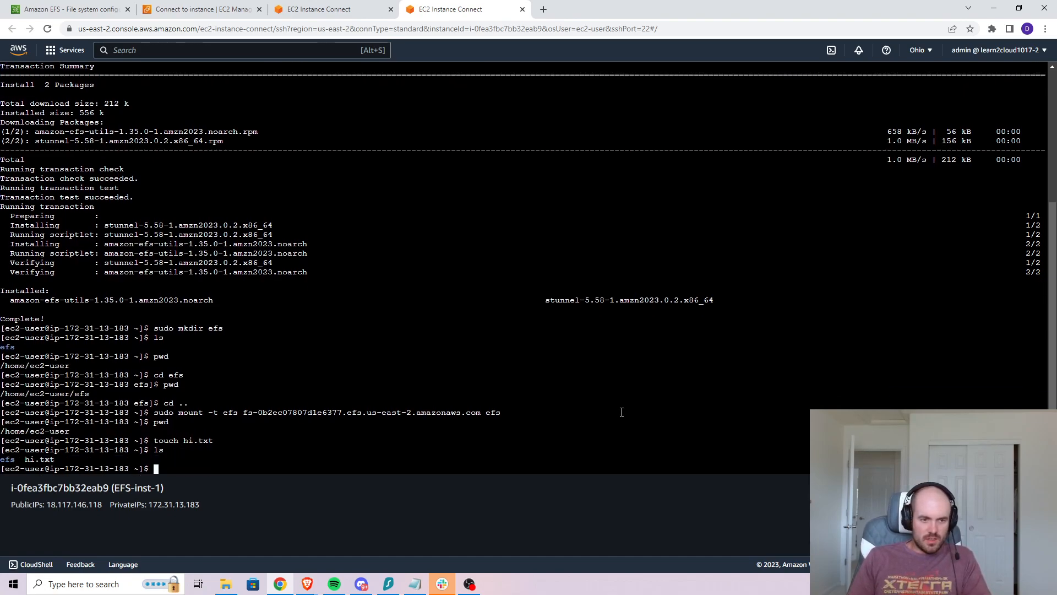
- Enter the efs directory on EFS-inst-1 and try to create a file there with touch hi.txt
{"action": "type", "text": "cd efs/"}
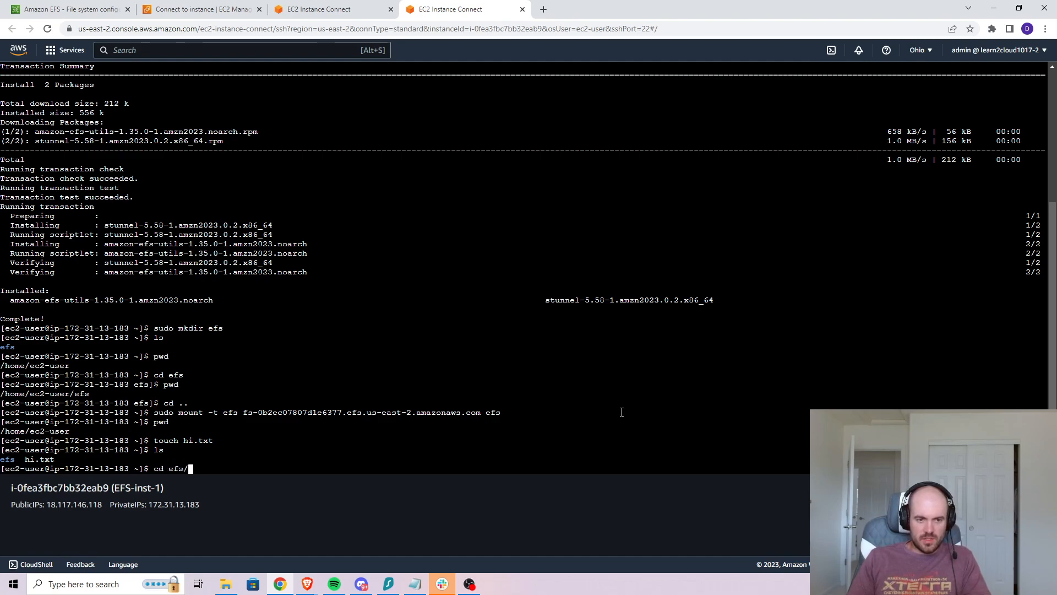
{"action": "key", "text": "Return"}
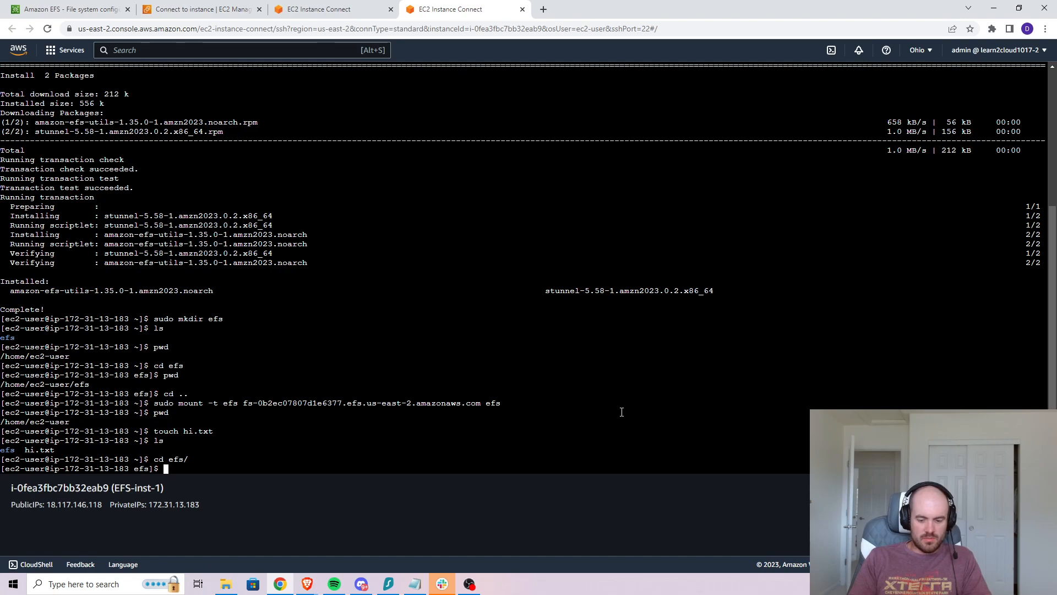
{"action": "key", "text": "Up"}
{"action": "key", "text": "Up"}
{"action": "key", "text": "Up"}
{"action": "key", "text": "Return"}
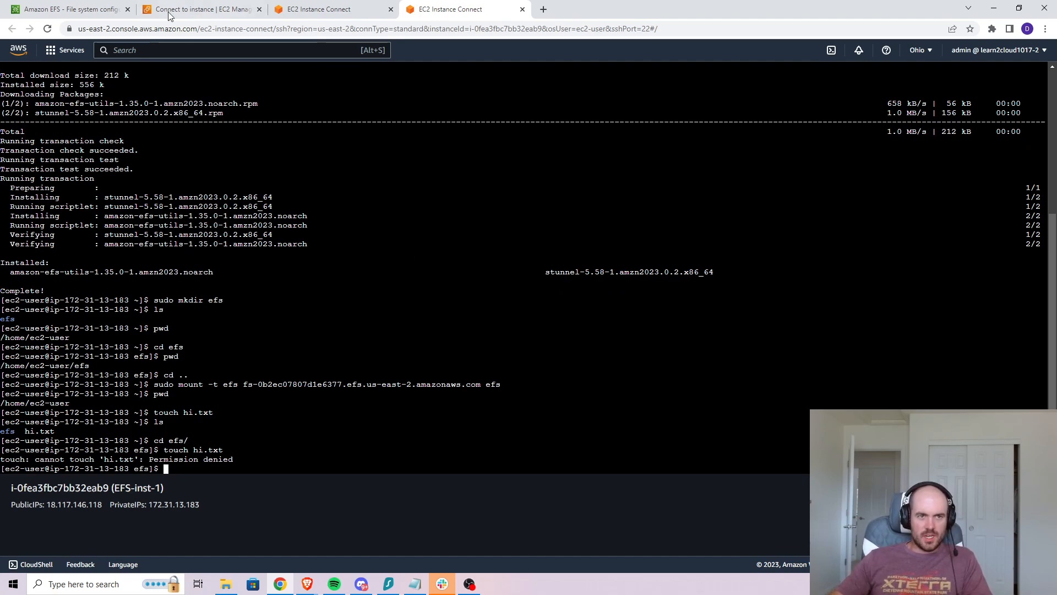
- Look through the editable settings of the lab-efs-2 file system and return to its details page
{"action": "left_click", "coordinate": [68, 10]}
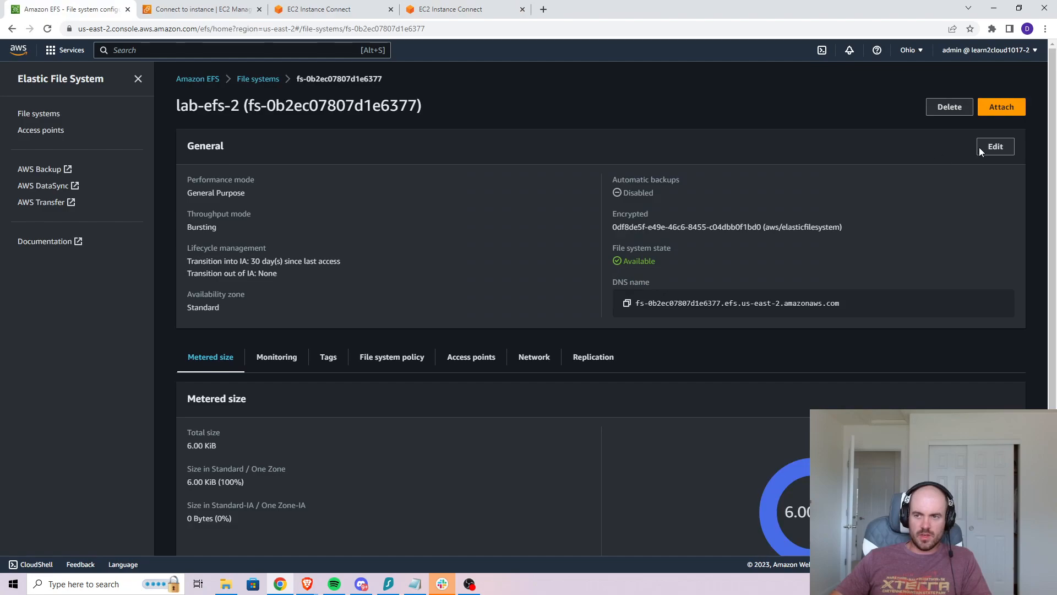
{"action": "left_click", "coordinate": [996, 147]}
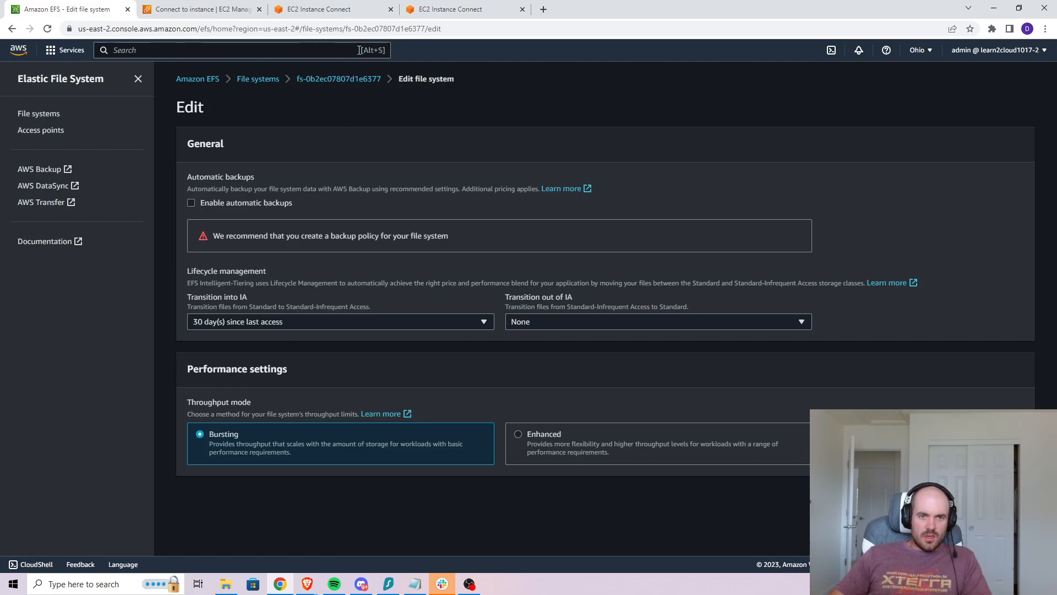
{"action": "left_click", "coordinate": [348, 77]}
{"action": "scroll", "coordinate": [507, 239], "scroll_direction": "down", "scroll_amount": 2}
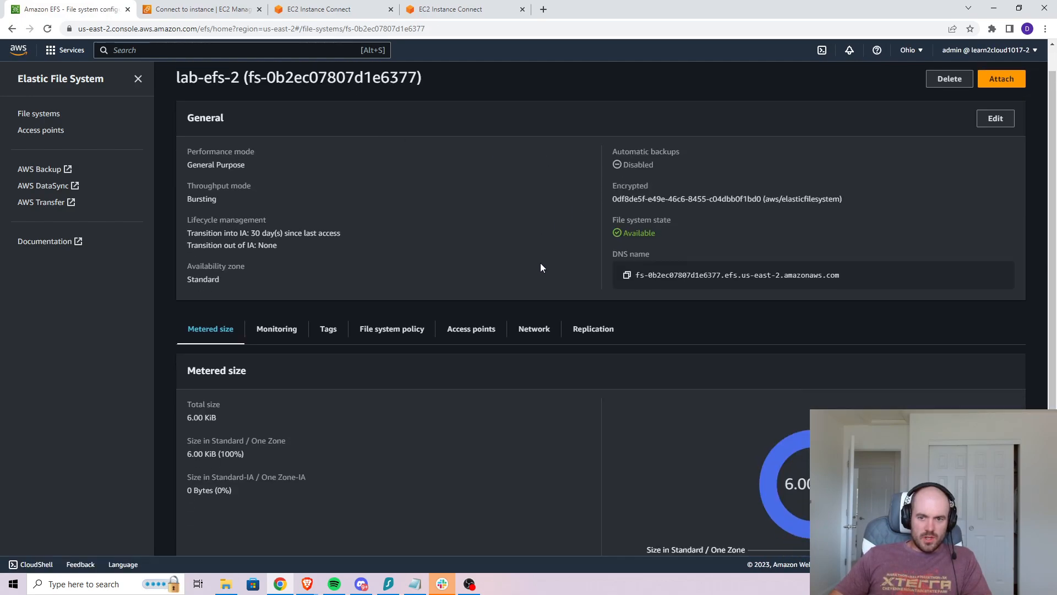
{"action": "left_click", "coordinate": [448, 267]}
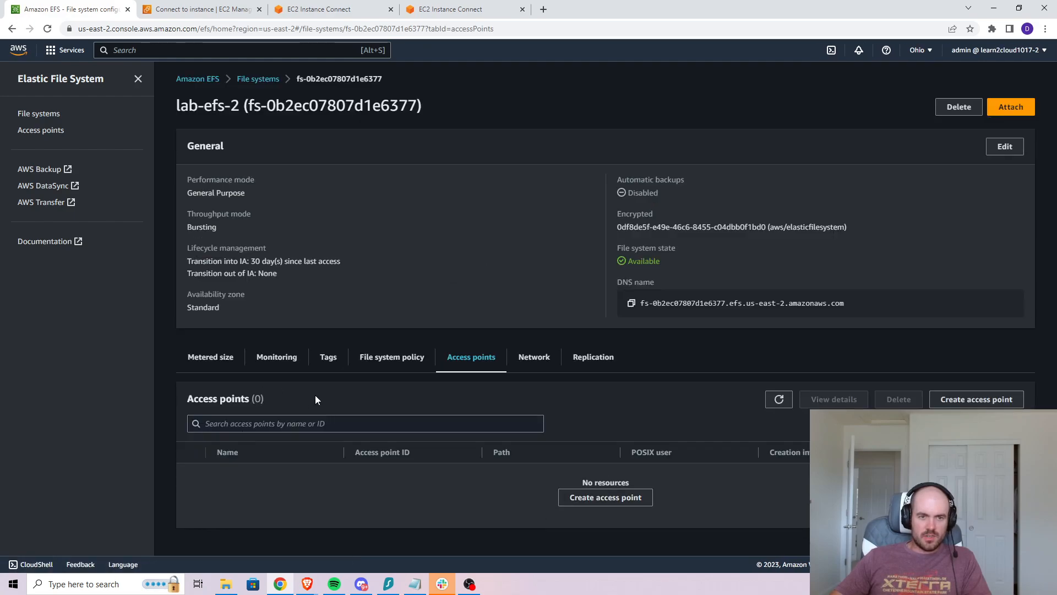
{"action": "left_click", "coordinate": [604, 497]}
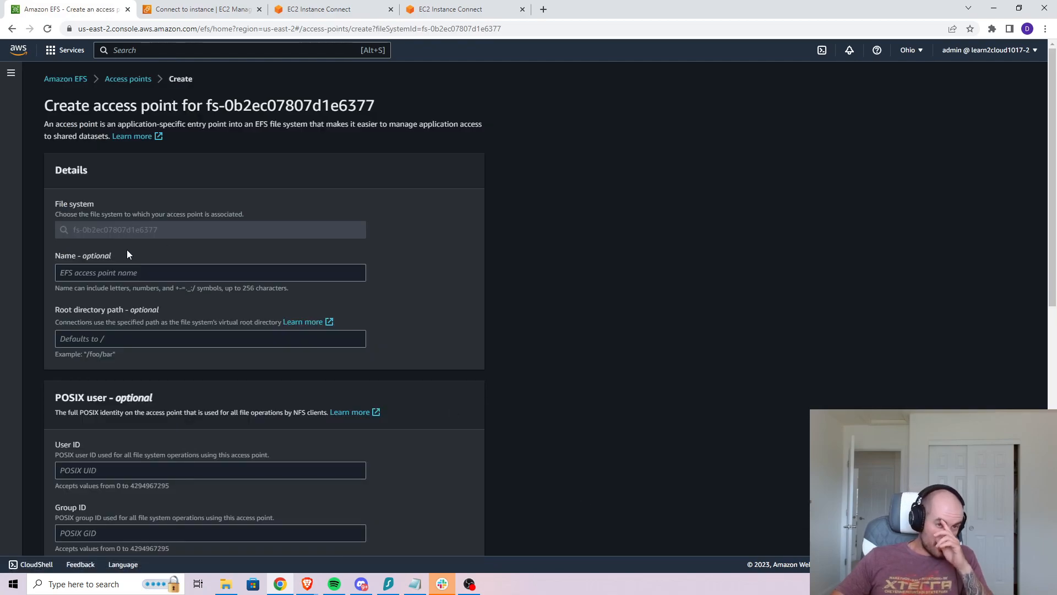
{"action": "left_click", "coordinate": [121, 274]}
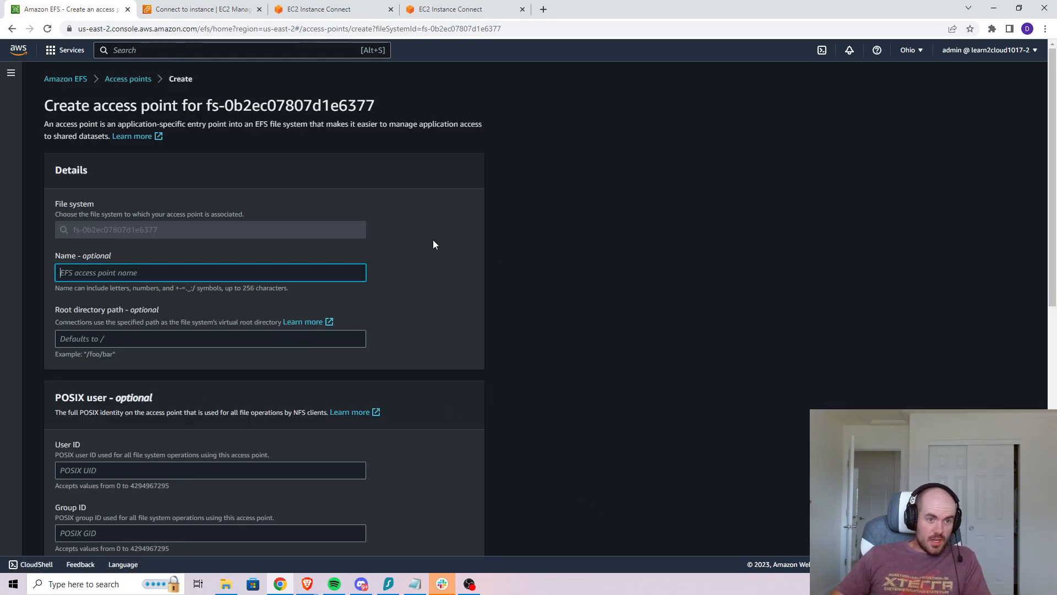
{"action": "scroll", "coordinate": [439, 242], "scroll_direction": "down", "scroll_amount": 1}
{"action": "type", "text": "EF"}
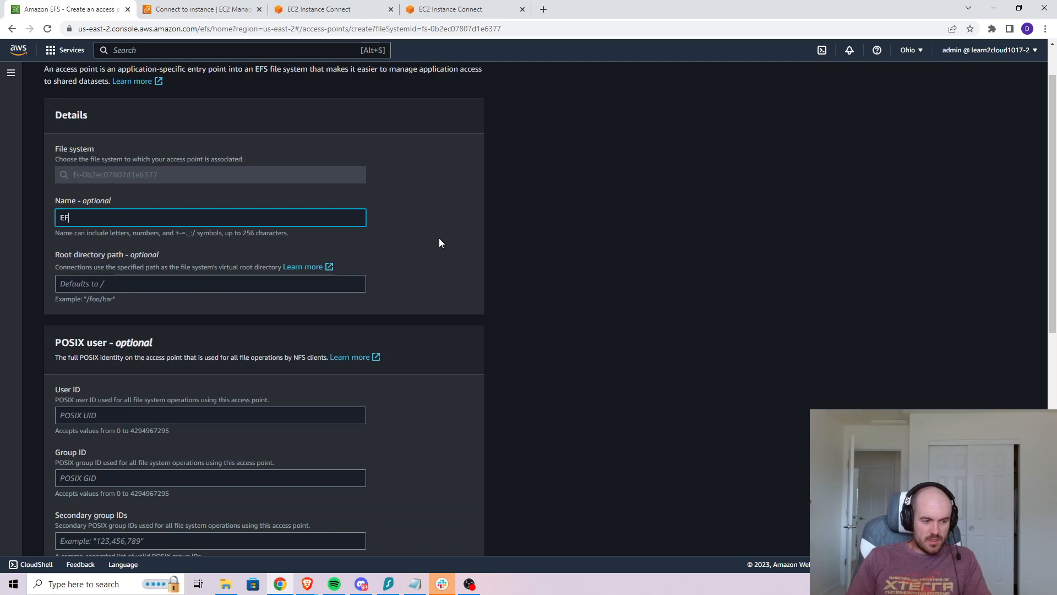
{"action": "type", "text": "S-AP"}
{"action": "left_click", "coordinate": [439, 239]}
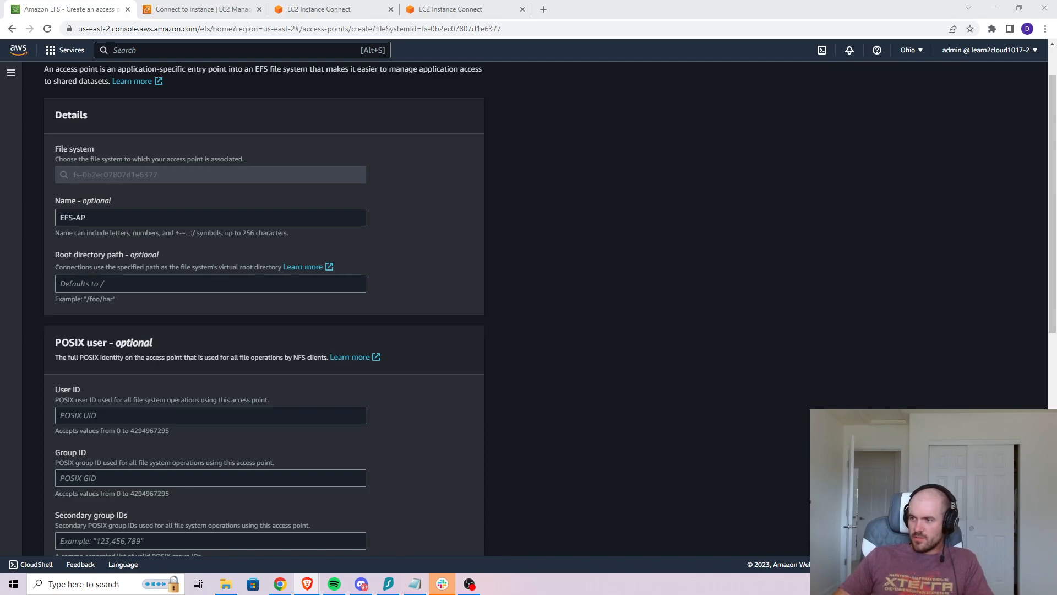
{"action": "scroll", "coordinate": [371, 292], "scroll_direction": "up", "scroll_amount": 1}
{"action": "scroll", "coordinate": [413, 479], "scroll_direction": "down", "scroll_amount": 10}
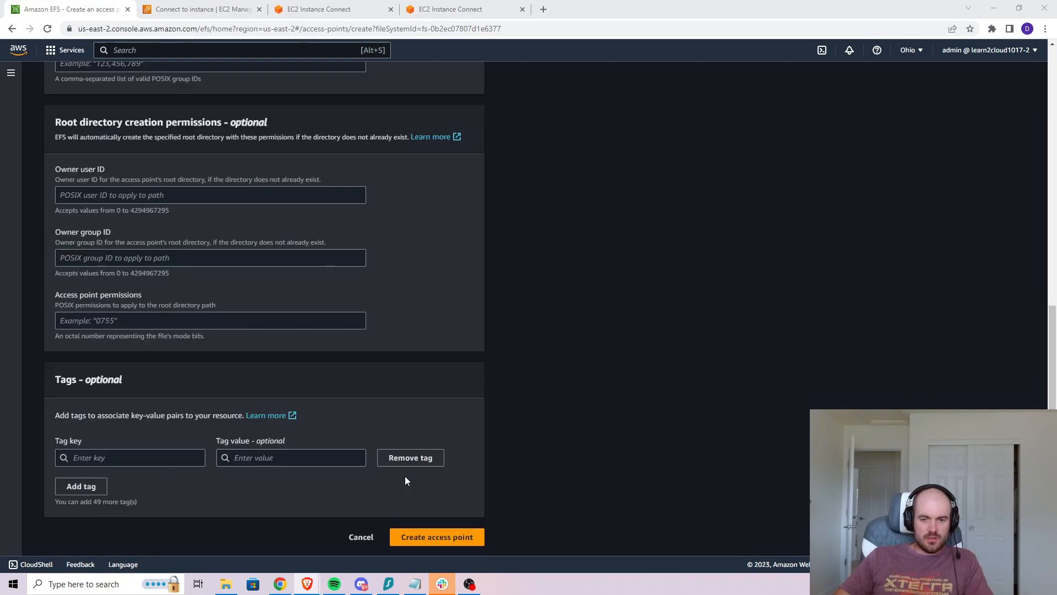
{"action": "left_click", "coordinate": [361, 537]}
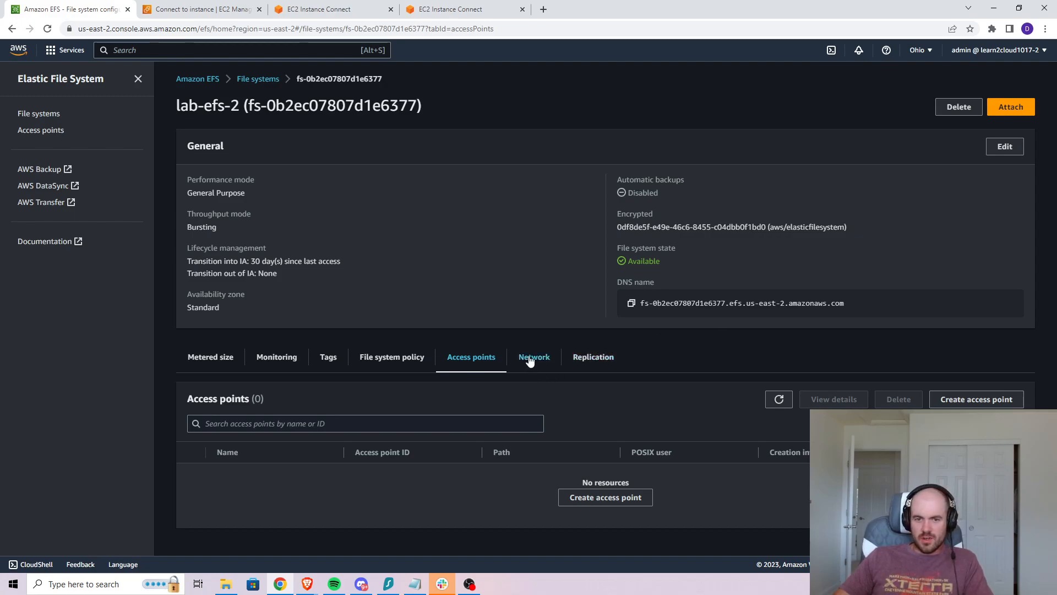
- Check the Network mount targets of lab-efs-2 and the networking details of the EFS-inst-2 instance
{"action": "left_click", "coordinate": [530, 359]}
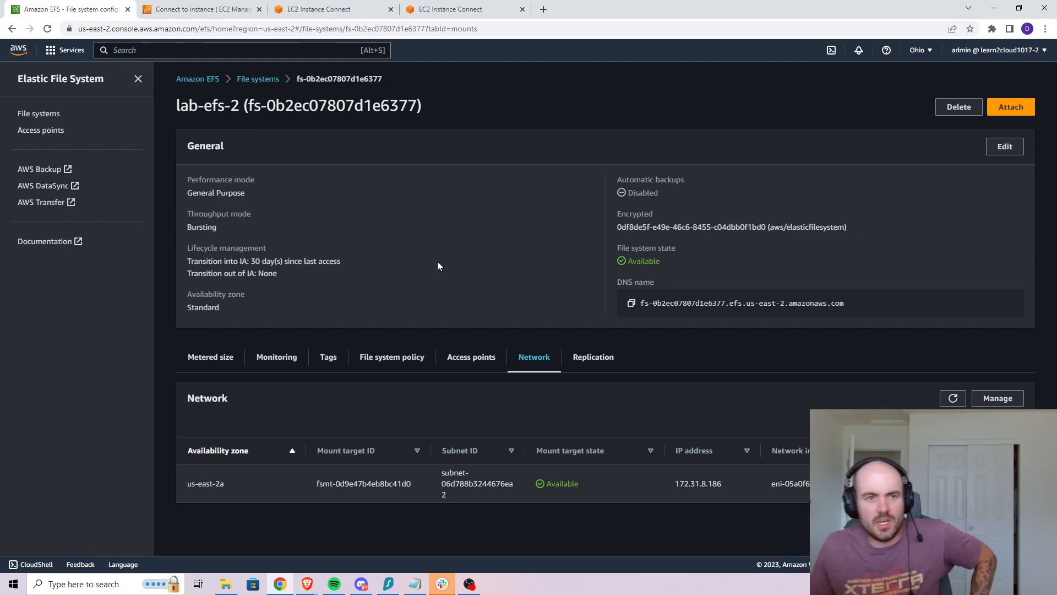
{"action": "left_click", "coordinate": [201, 9]}
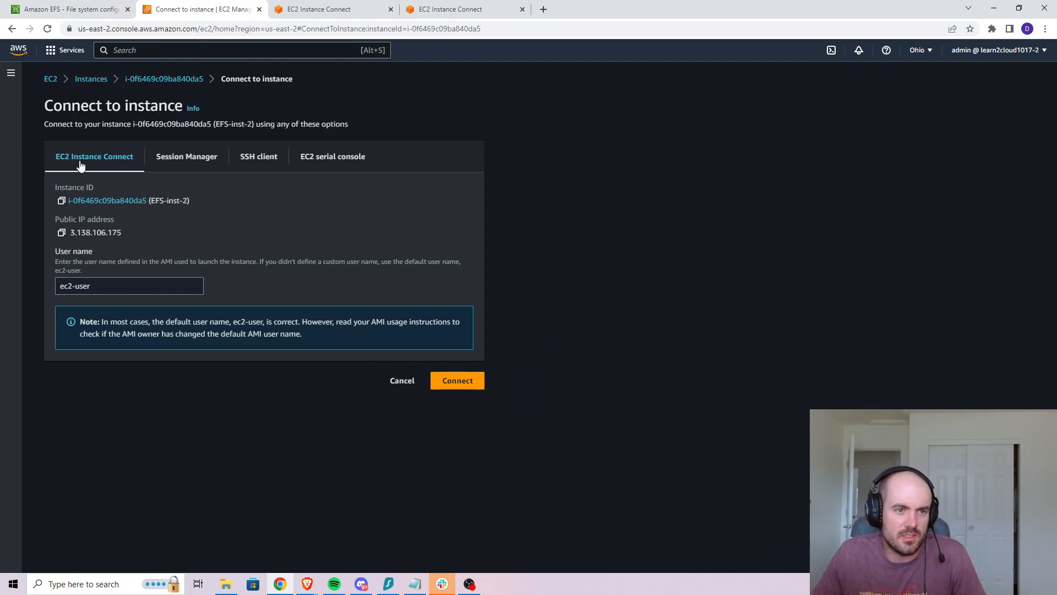
{"action": "left_click", "coordinate": [103, 82]}
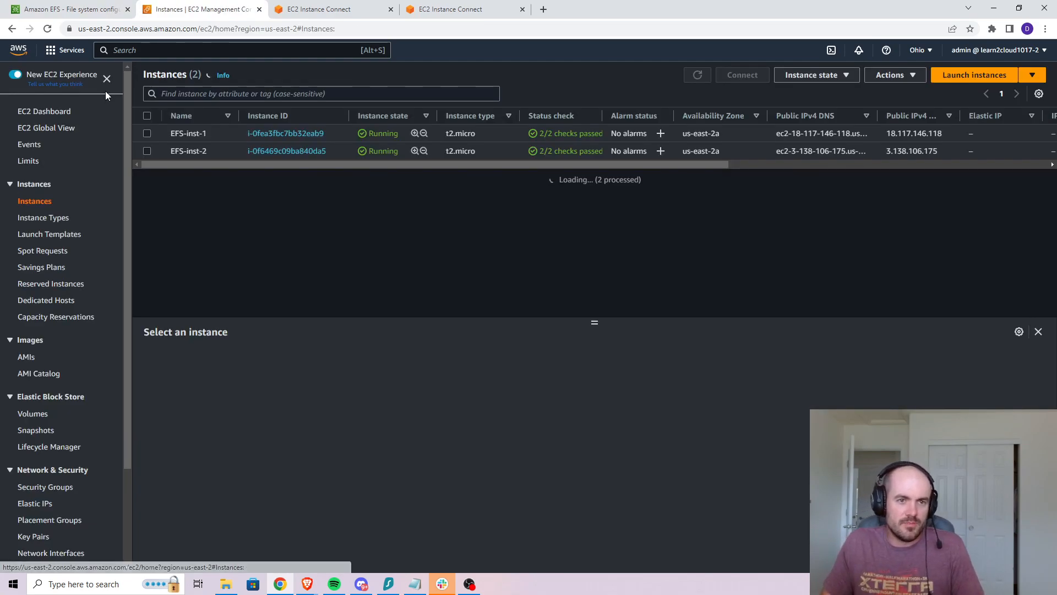
{"action": "left_click", "coordinate": [148, 151]}
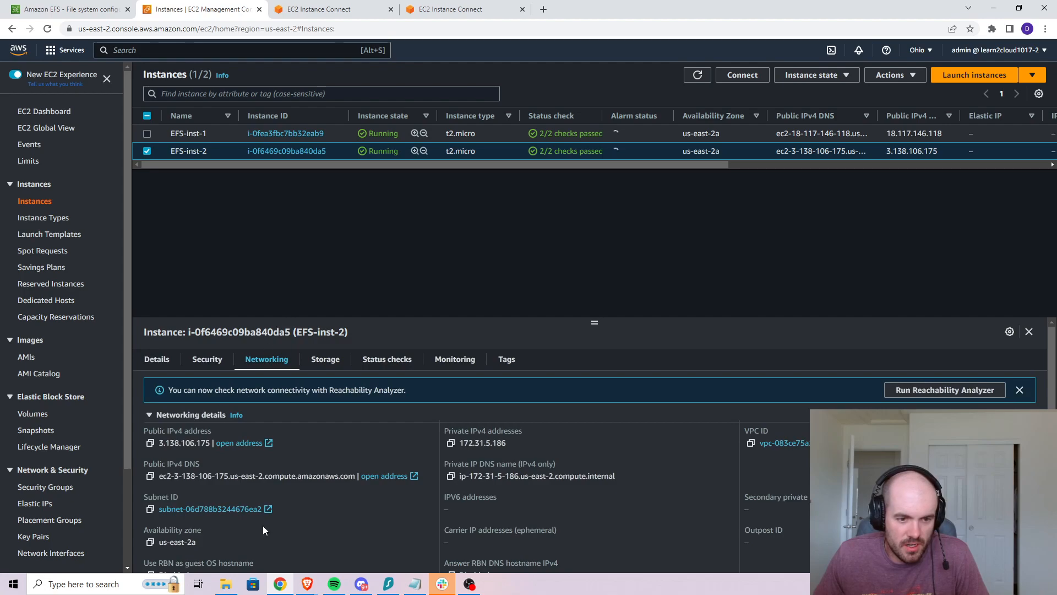
- Deselect EFS-inst-2 and check the networking details of the EFS-inst-1 instance
{"action": "left_click", "coordinate": [147, 151]}
{"action": "left_click", "coordinate": [146, 133]}
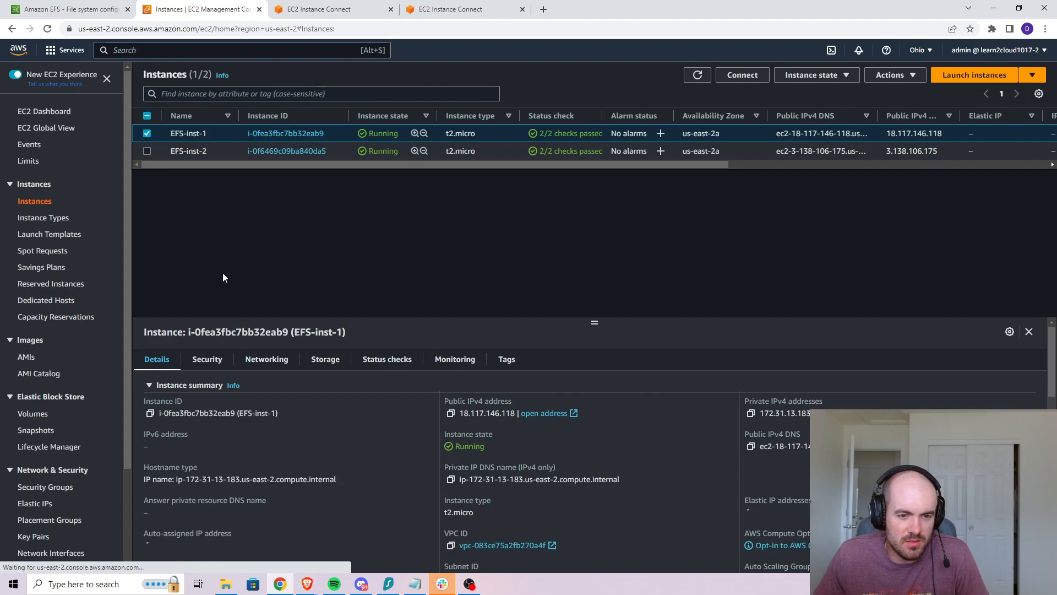
{"action": "left_click", "coordinate": [279, 365]}
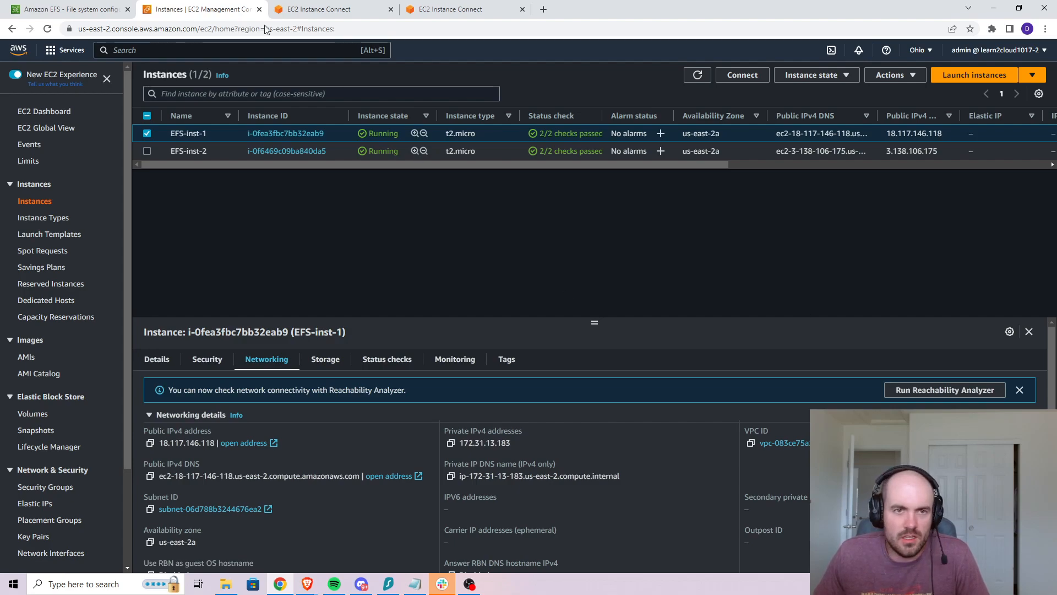
- Open the attach instructions of the lab-efs-2 file system and copy the EFS mount helper command for mounting via DNS
{"action": "left_click", "coordinate": [68, 7]}
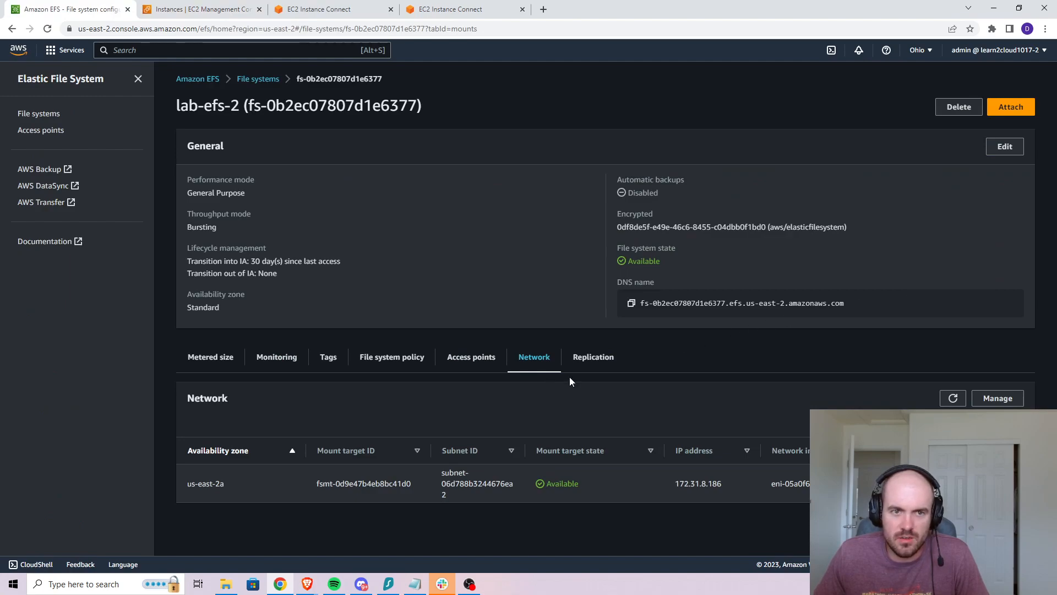
{"action": "left_click", "coordinate": [994, 109]}
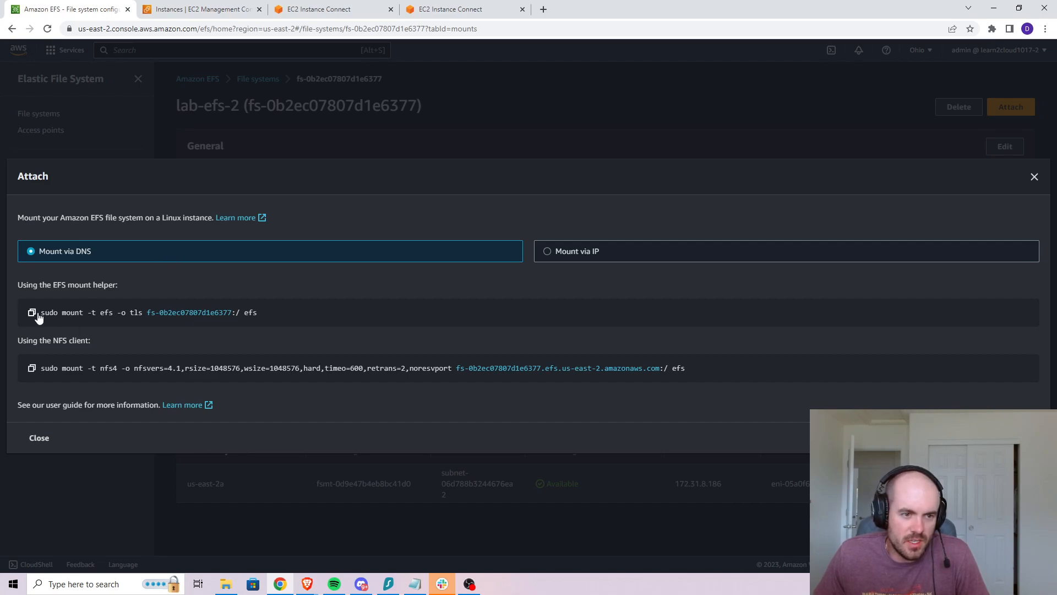
{"action": "left_click_drag", "start_coordinate": [293, 312], "coordinate": [202, 310]}
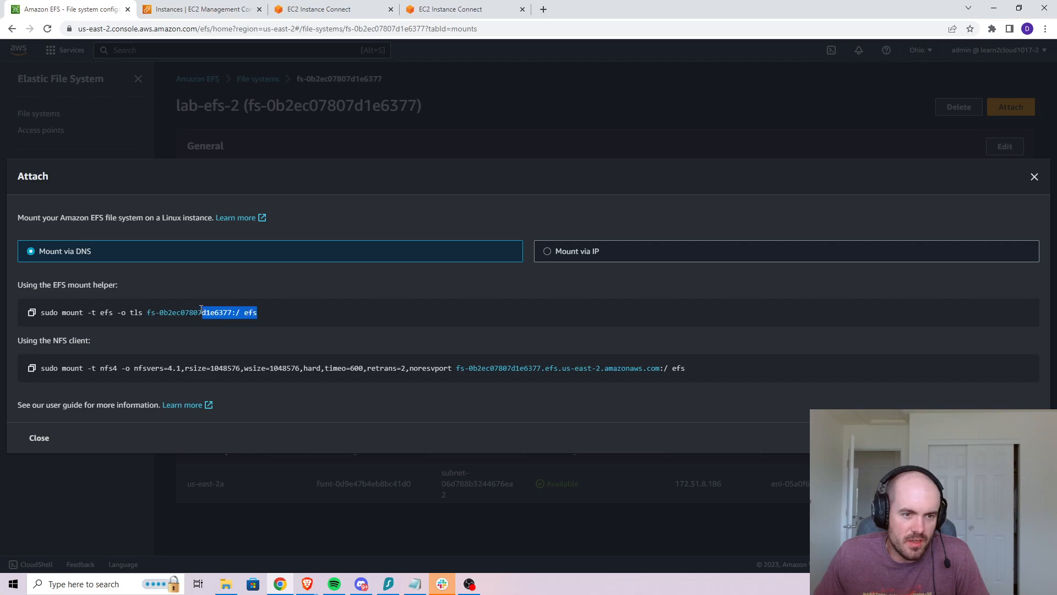
{"action": "left_click", "coordinate": [263, 315]}
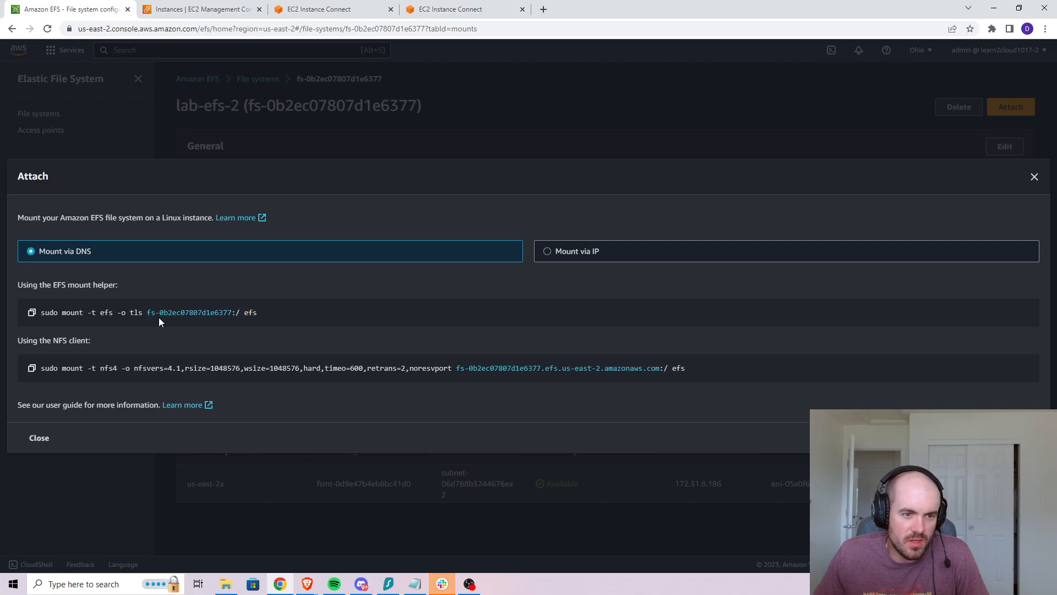
{"action": "left_click", "coordinate": [31, 313]}
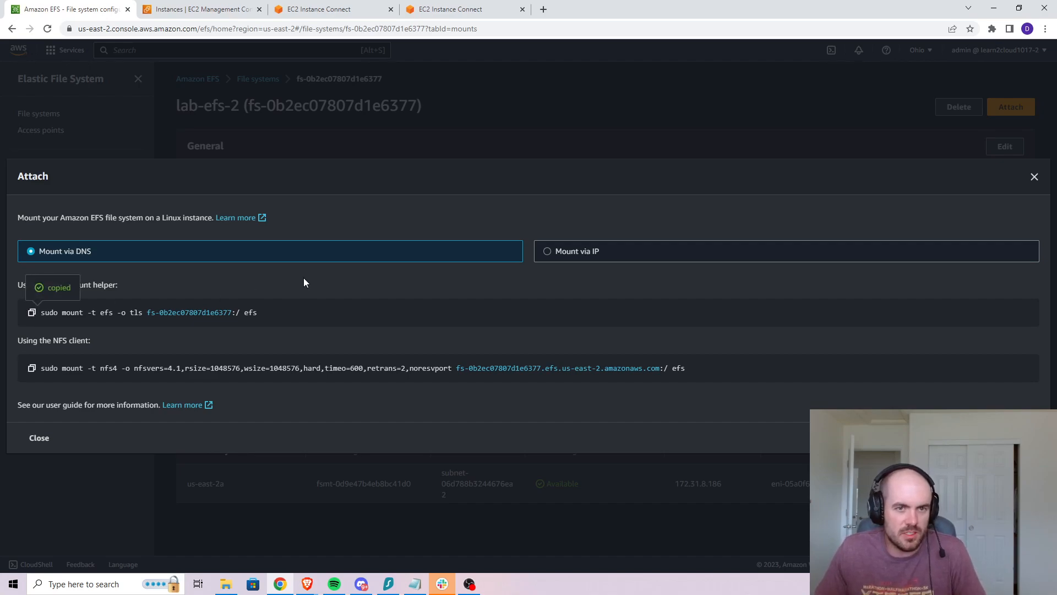
- On EFS-inst-2, move up to the home directory and try to mount the file system on efs with the copied mount helper command
{"action": "left_click", "coordinate": [312, 11]}
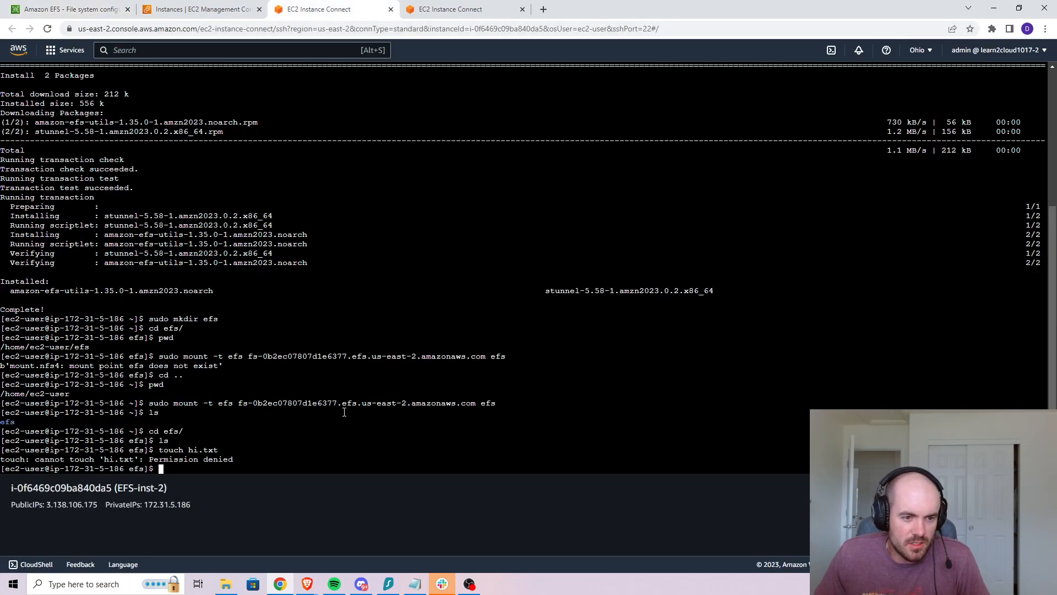
{"action": "type", "text": "pwd"}
{"action": "key", "text": "Return"}
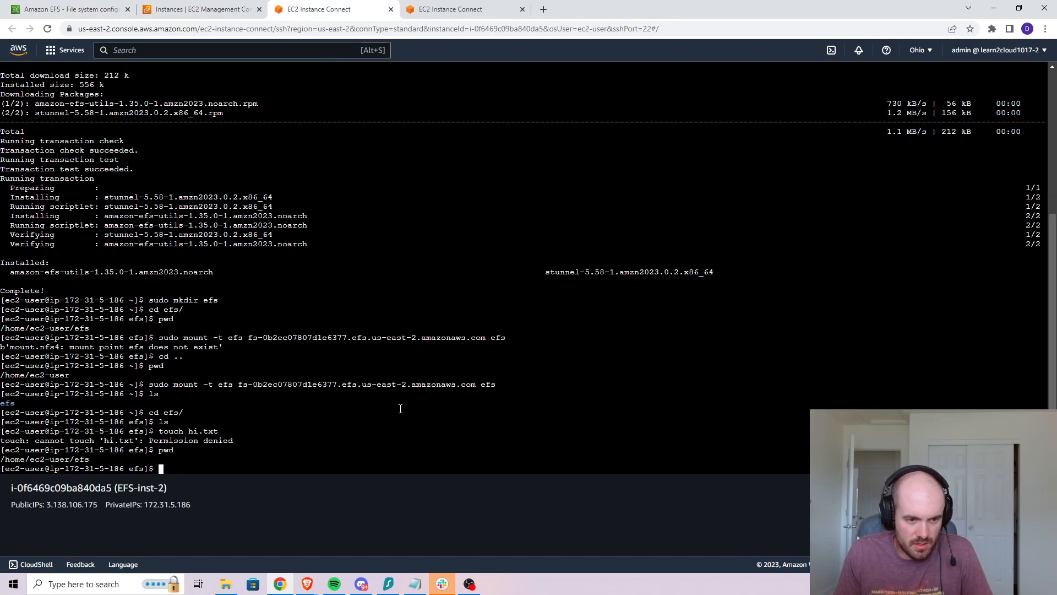
{"action": "type", "text": "cd .."}
{"action": "key", "text": "Return"}
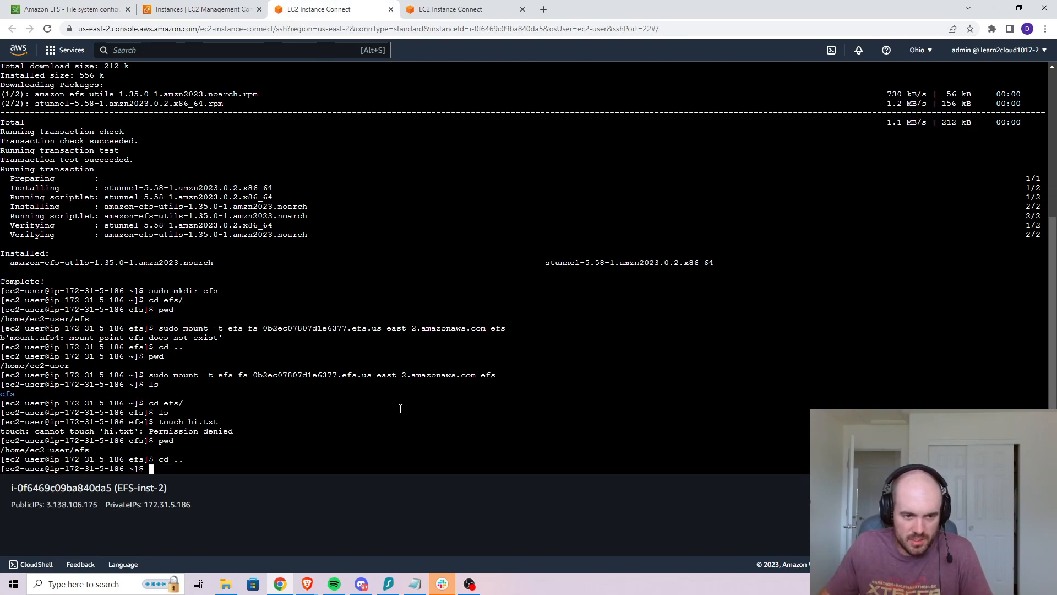
{"action": "right_click", "coordinate": [237, 469]}
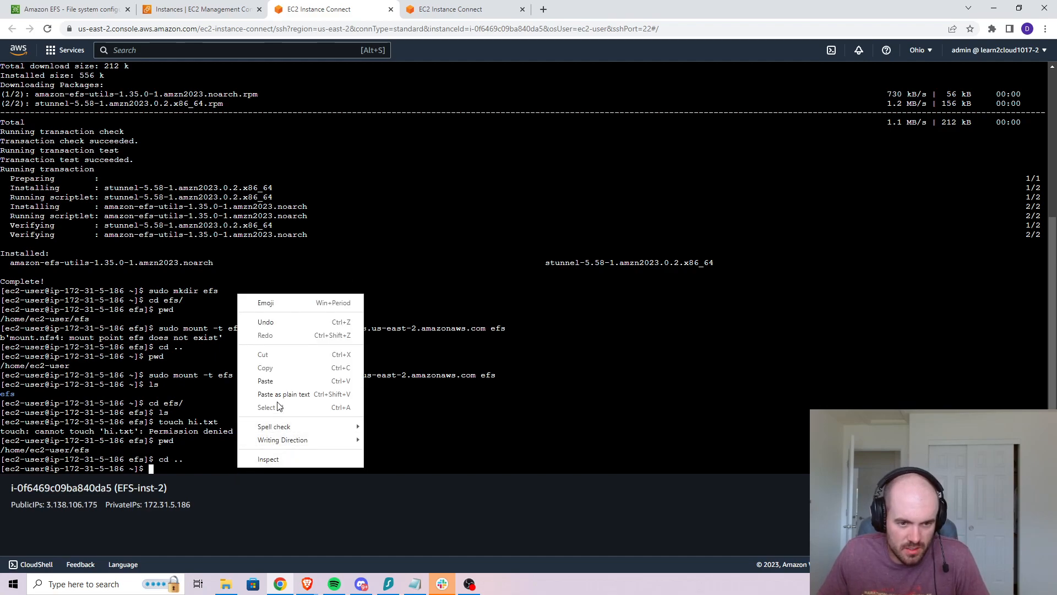
{"action": "left_click", "coordinate": [275, 380]}
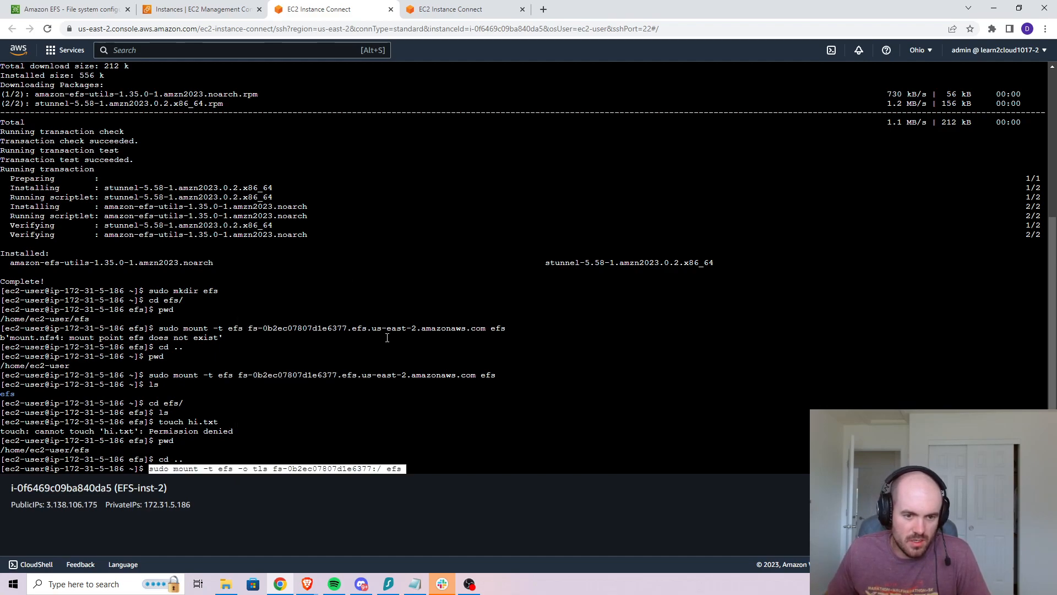
{"action": "key", "text": "Return"}
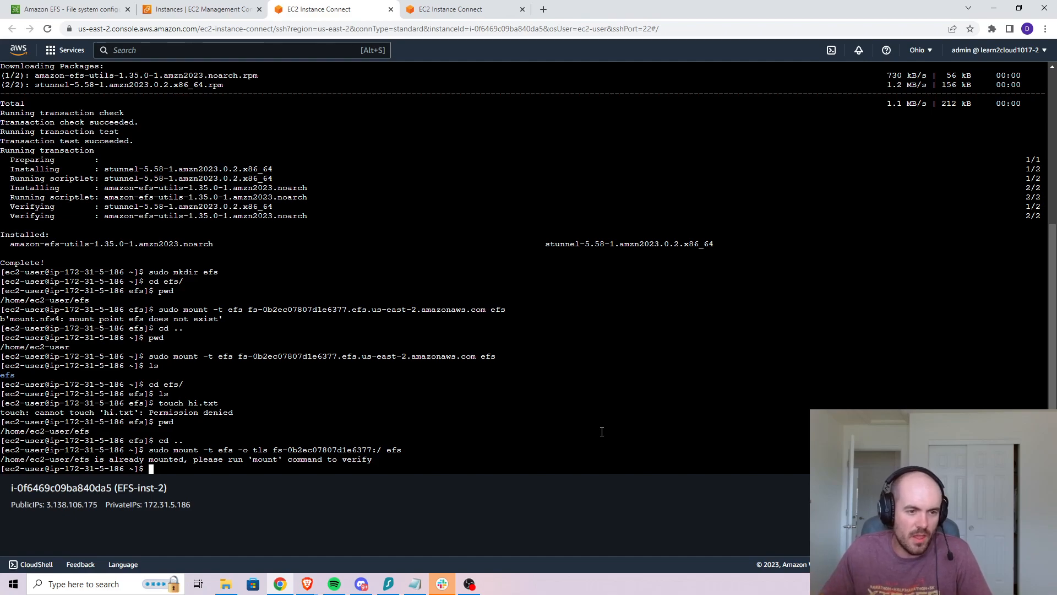
- Create a directory named efs2 with sudo in the EFS-inst-2 home directory and list the directory contents
{"action": "type", "text": "pwd"}
{"action": "key", "text": "Return"}
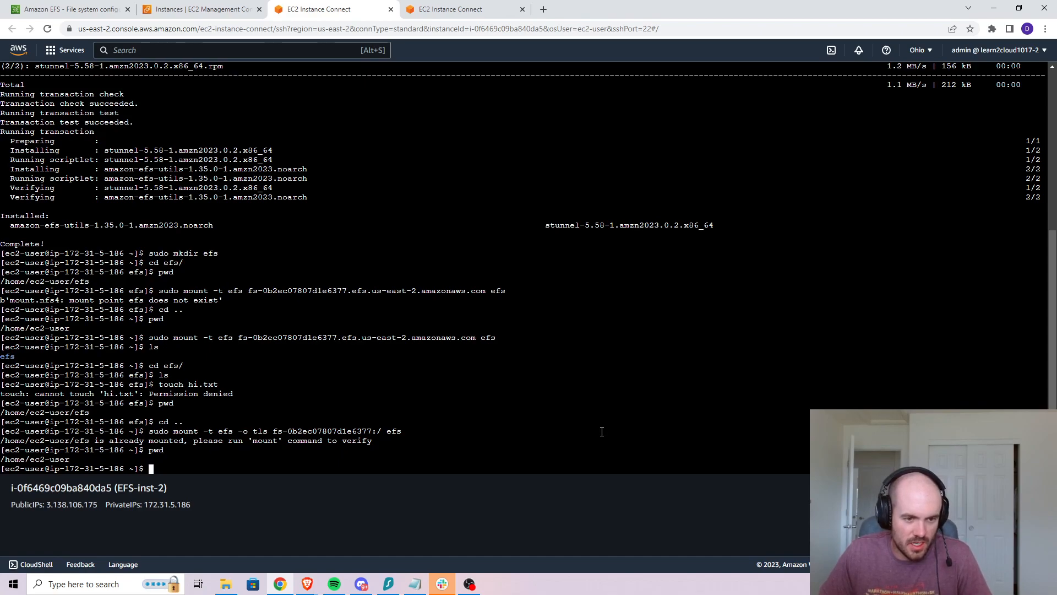
{"action": "type", "text": "sudo mkdiref"}
{"action": "key", "text": "BackSpace"}
{"action": "key", "text": "BackSpace"}
{"action": "type", "text": "efs2"}
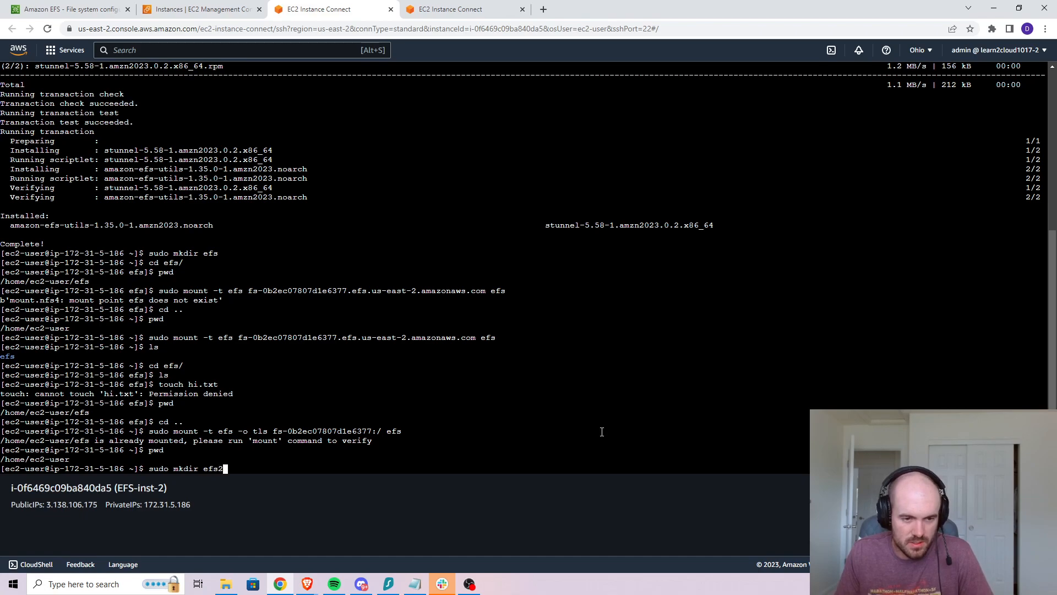
{"action": "key", "text": "Return"}
{"action": "type", "text": "ls"}
{"action": "key", "text": "Return"}
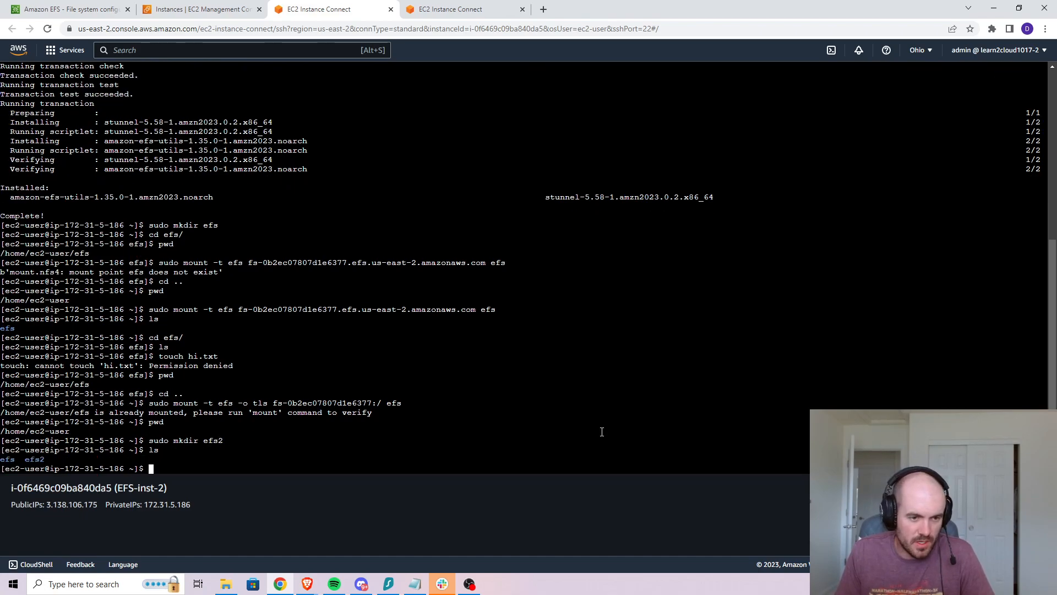
- Mount the file system on EFS-inst-2 with sudo mount -t efs -o tls fs-0b2ec07807d1e6377:/ efs2
{"action": "key", "text": "Up"}
{"action": "key", "text": "Up"}
{"action": "key", "text": "Up"}
{"action": "key", "text": "Up"}
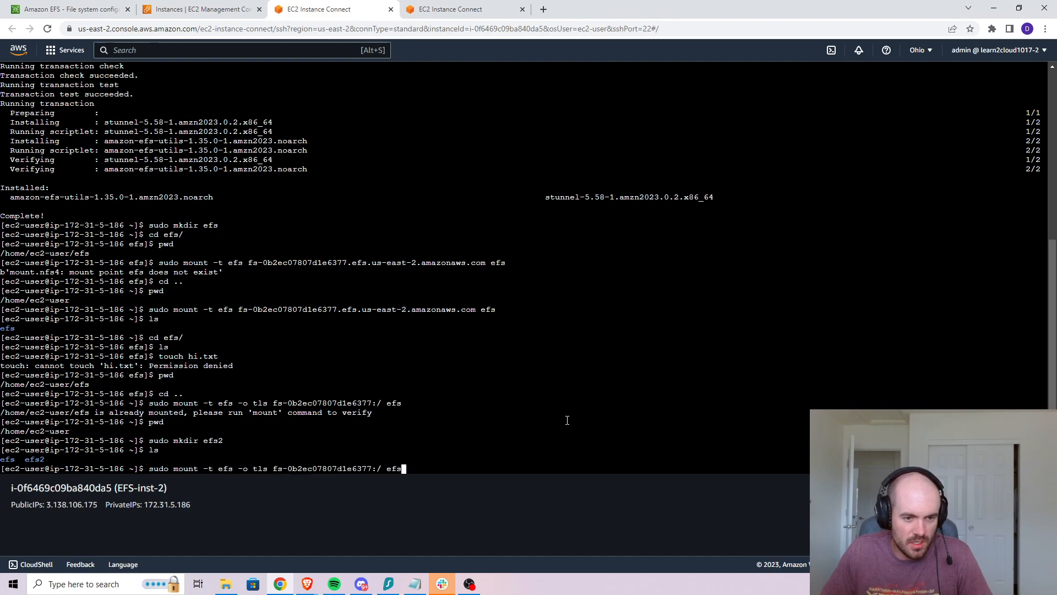
{"action": "key", "text": "ctrl+Left"}
{"action": "key", "text": "ctrl+Left"}
{"action": "key", "text": "ctrl+Left"}
{"action": "key", "text": "ctrl+Right"}
{"action": "key", "text": "ctrl+Right"}
{"action": "key", "text": "ctrl+Right"}
{"action": "type", "text": "2"}
{"action": "key", "text": "Return"}
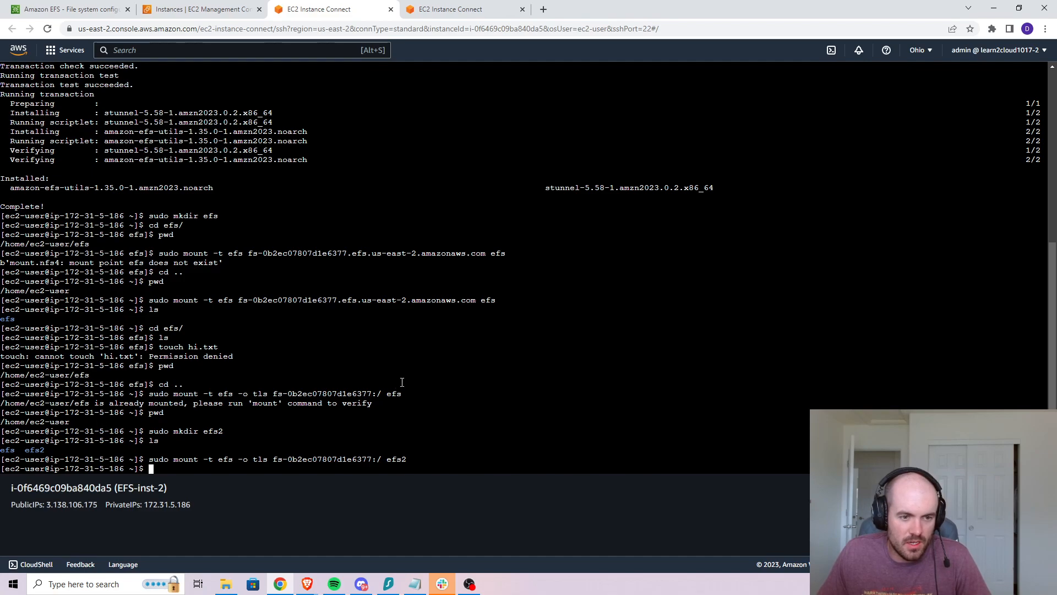
- Switch to the EFS-inst-1 session, move up from efs to the home directory and check the working directory
{"action": "left_click", "coordinate": [465, 8]}
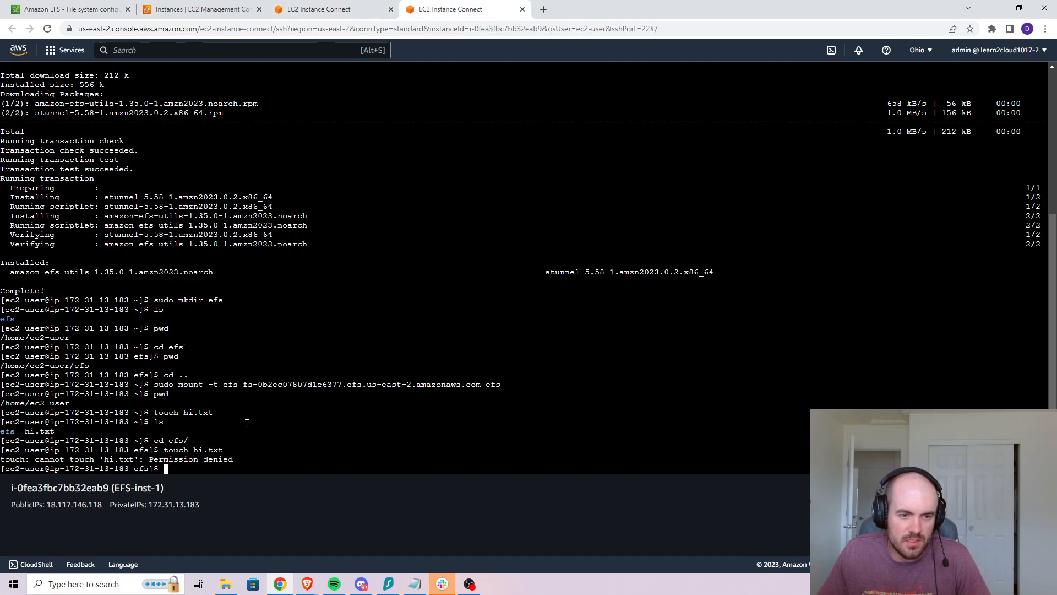
{"action": "type", "text": "pwd"}
{"action": "key", "text": "Return"}
{"action": "type", "text": "cd .."}
{"action": "key", "text": "Return"}
{"action": "type", "text": "pwd"}
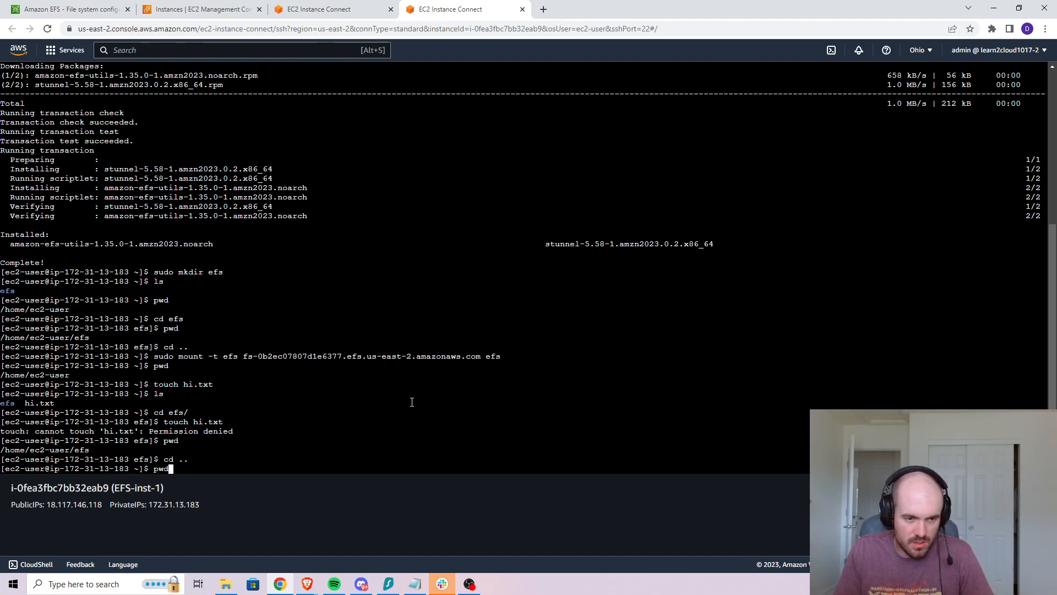
{"action": "key", "text": "Return"}
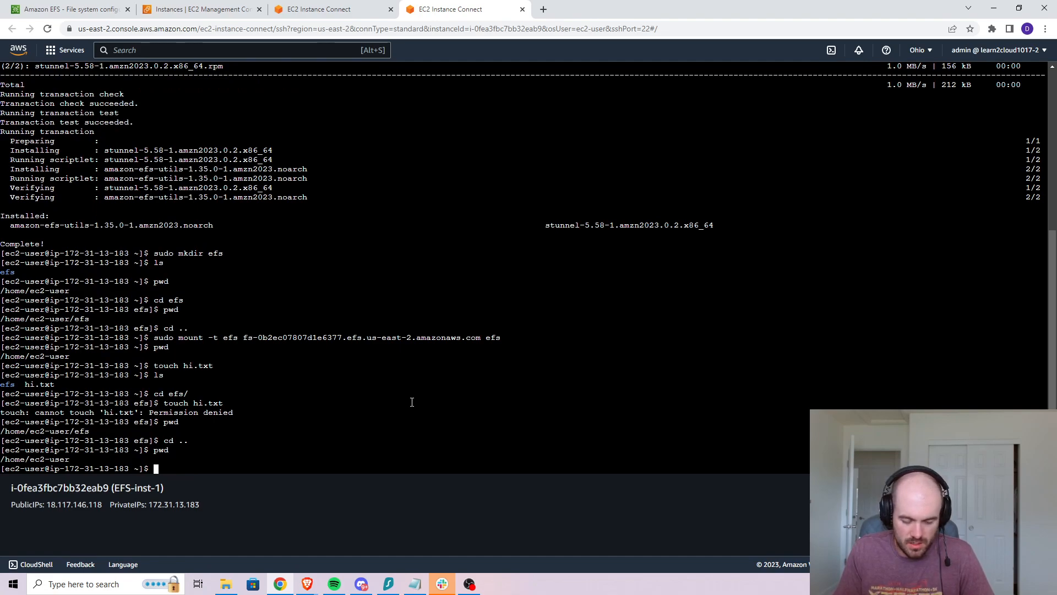
- Create a directory named efs2 with sudo in the EFS-inst-1 home directory and list the directory contents
{"action": "type", "text": "sudo mkdir efs2"}
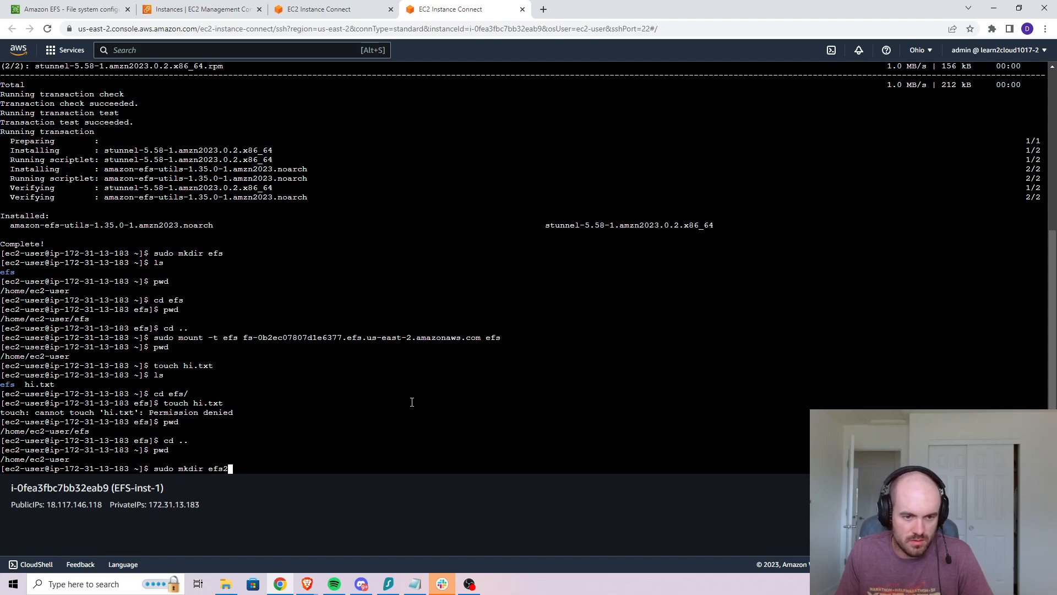
{"action": "key", "text": "Return"}
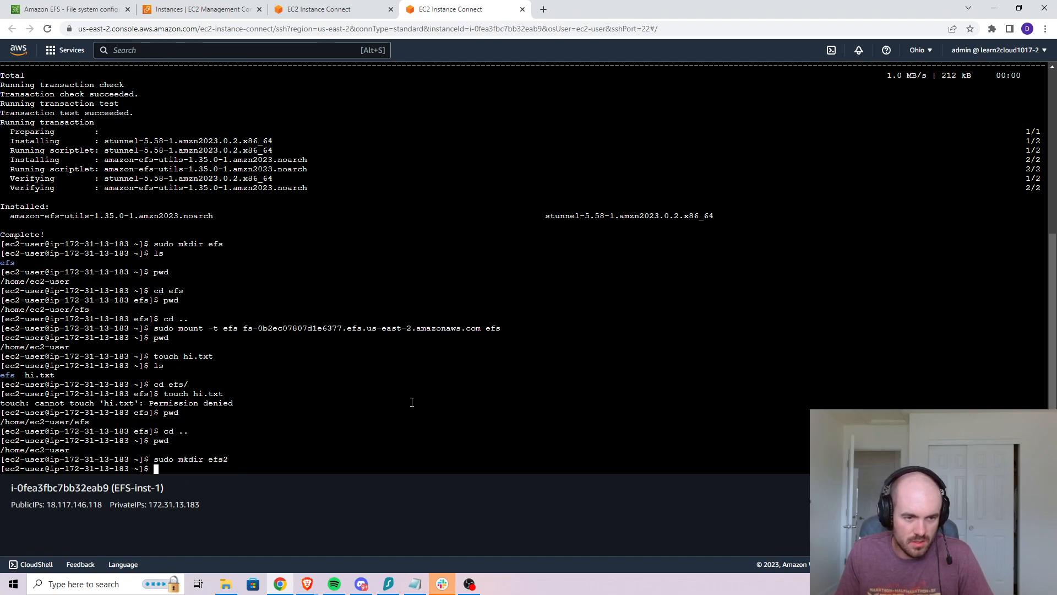
{"action": "type", "text": "ls"}
{"action": "key", "text": "Return"}
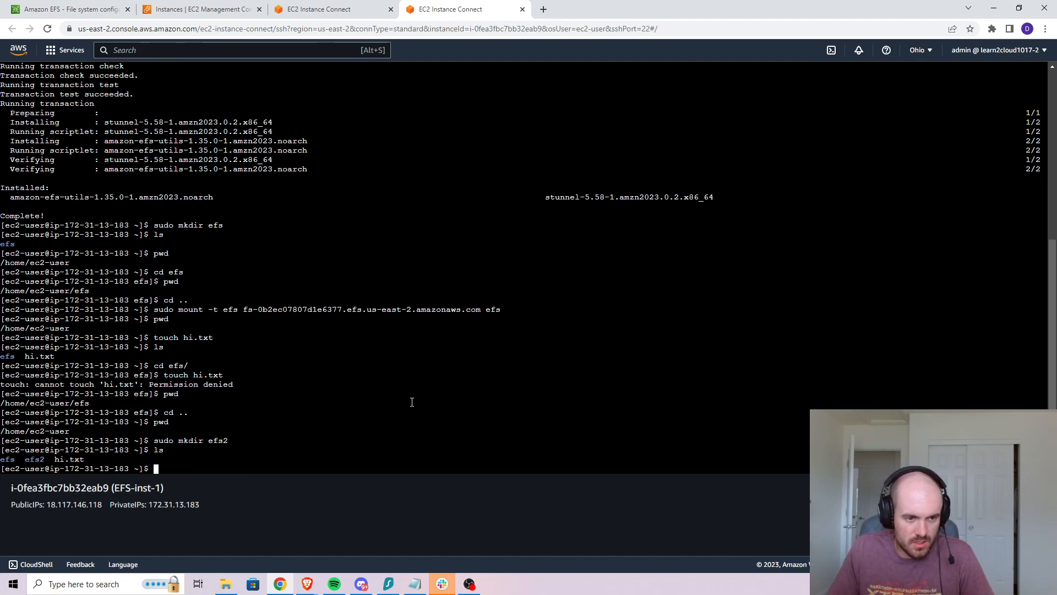
- Mount the file system on EFS-inst-1 with the copied TLS mount helper command, changing its target directory to efs2
{"action": "right_click", "coordinate": [242, 469]}
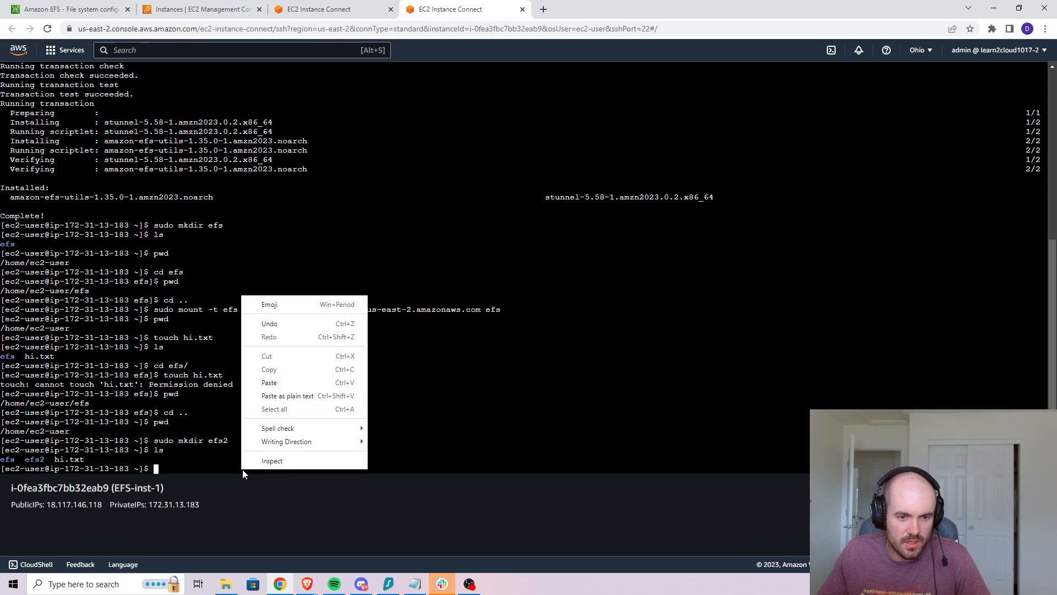
{"action": "left_click", "coordinate": [269, 382]}
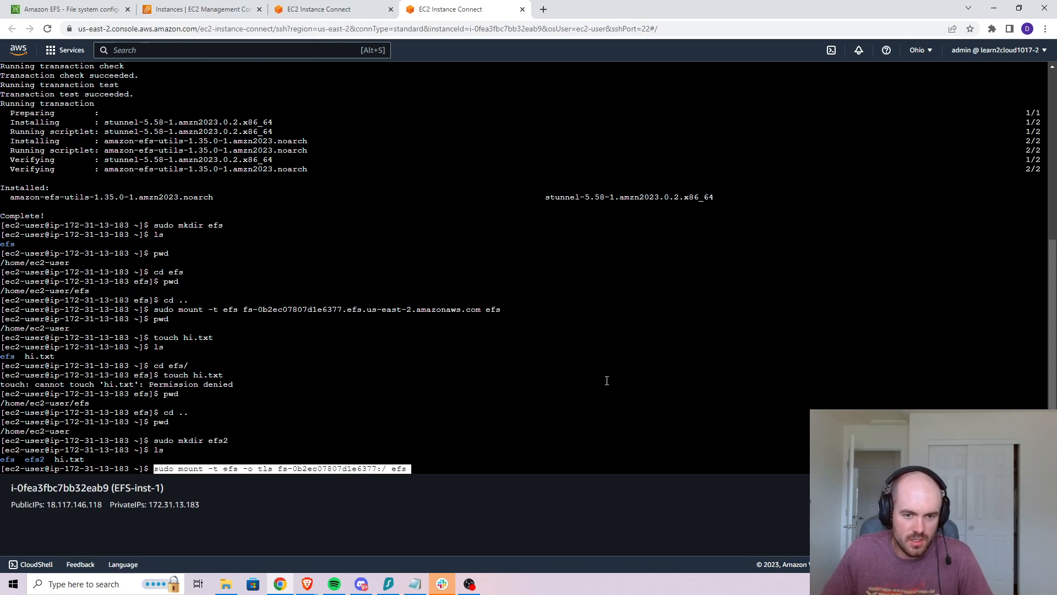
{"action": "type", "text": "2"}
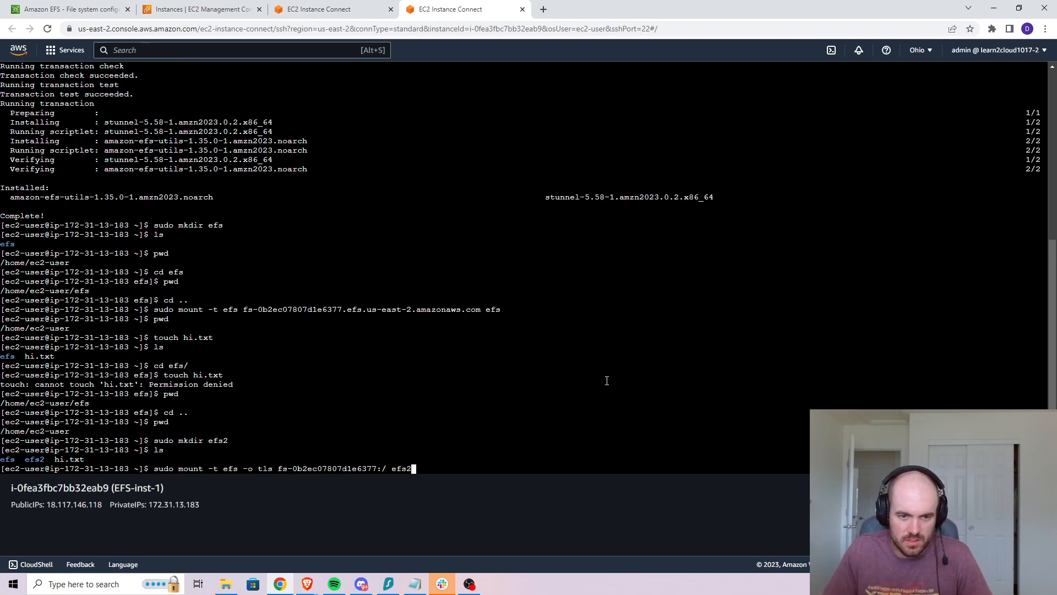
{"action": "key", "text": "Return"}
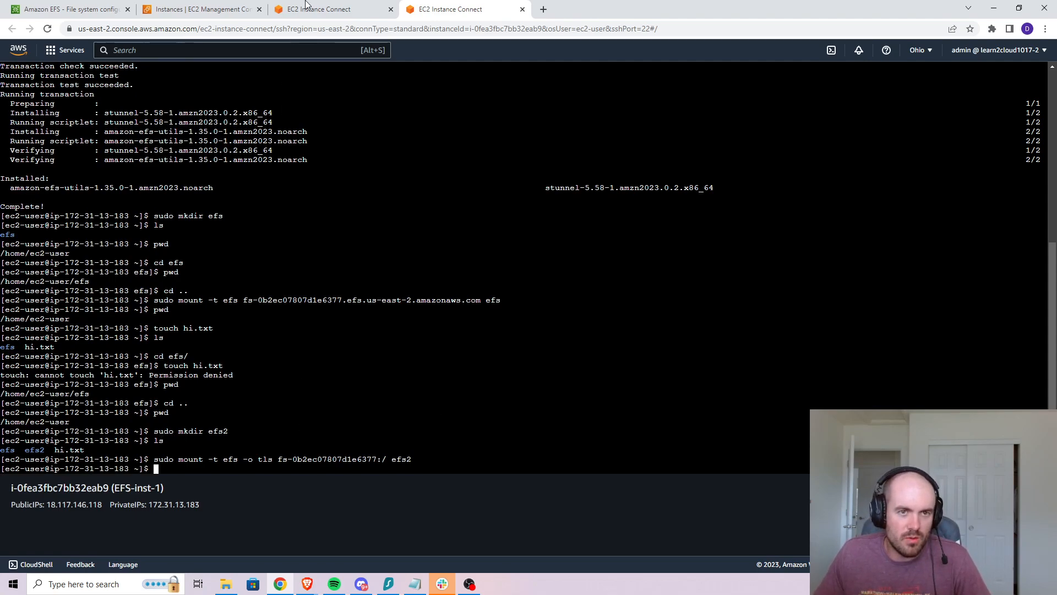
- Return to the lab-efs-2 file system page and close its attach instructions
{"action": "left_click", "coordinate": [329, 5]}
{"action": "left_click", "coordinate": [203, 9]}
{"action": "left_click", "coordinate": [69, 9]}
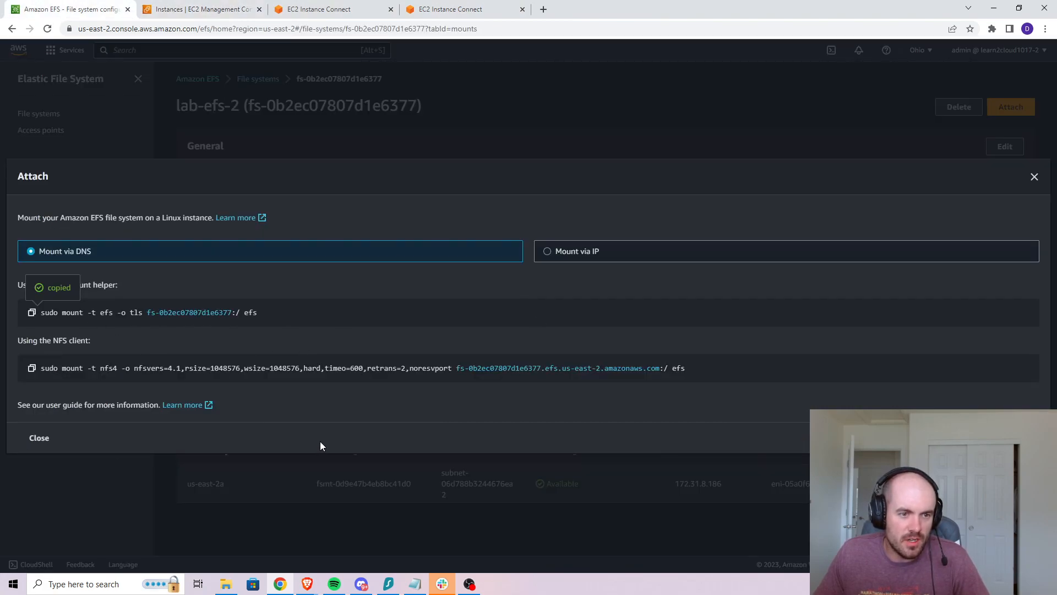
{"action": "left_click", "coordinate": [38, 436]}
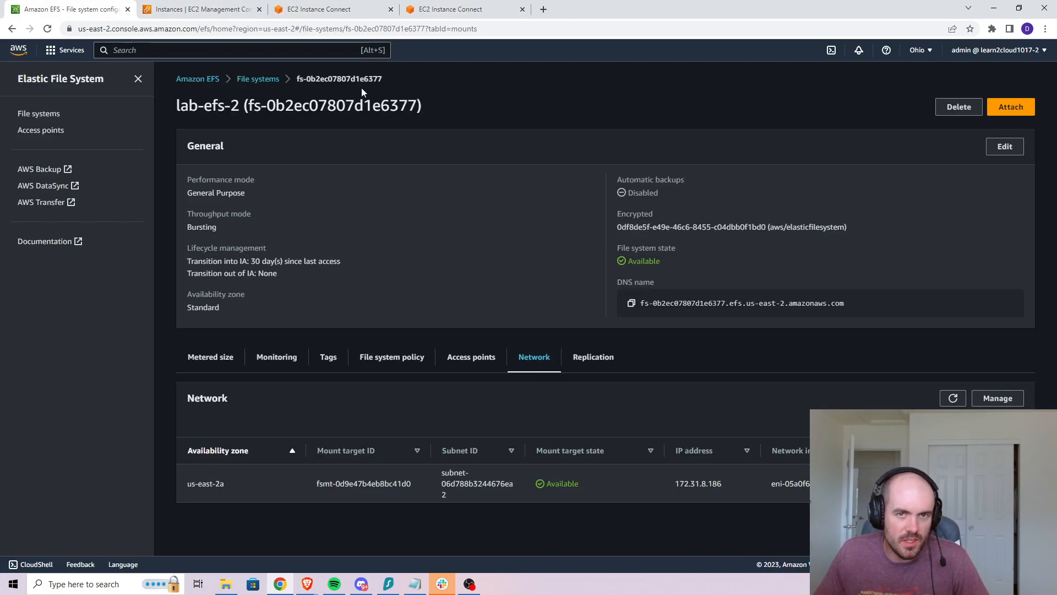
- On EFS-inst-2, list the home directory contents and enter the efs2 directory
{"action": "left_click", "coordinate": [312, 4]}
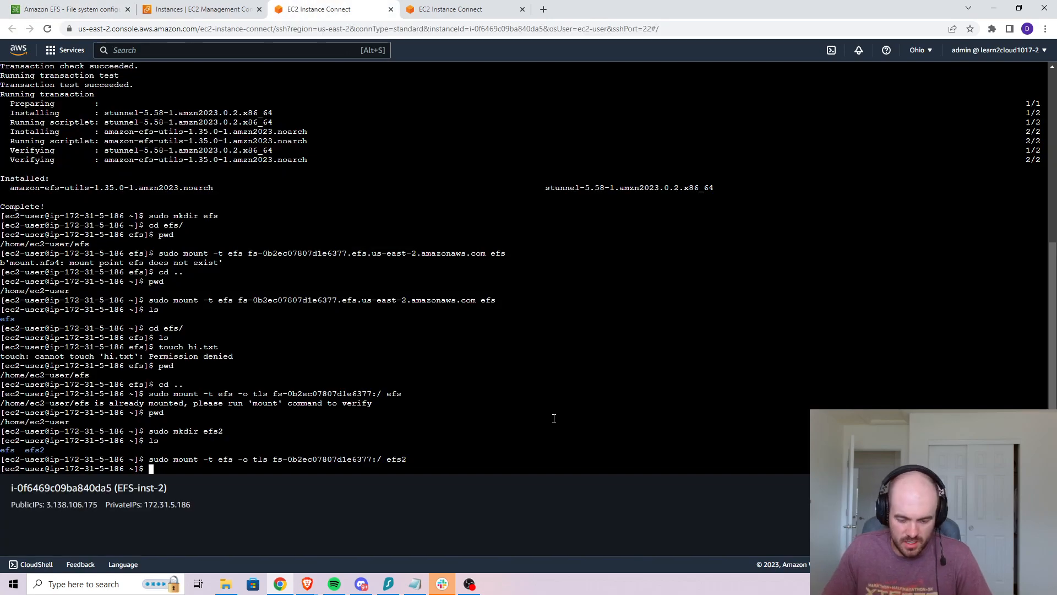
{"action": "type", "text": "ls"}
{"action": "key", "text": "Return"}
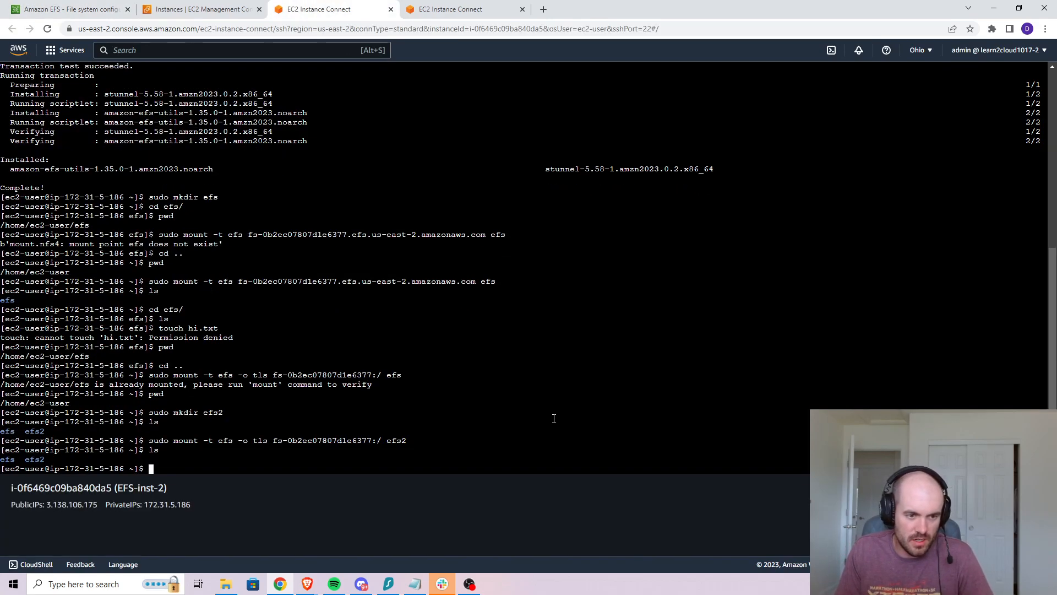
{"action": "type", "text": "cd efs2"}
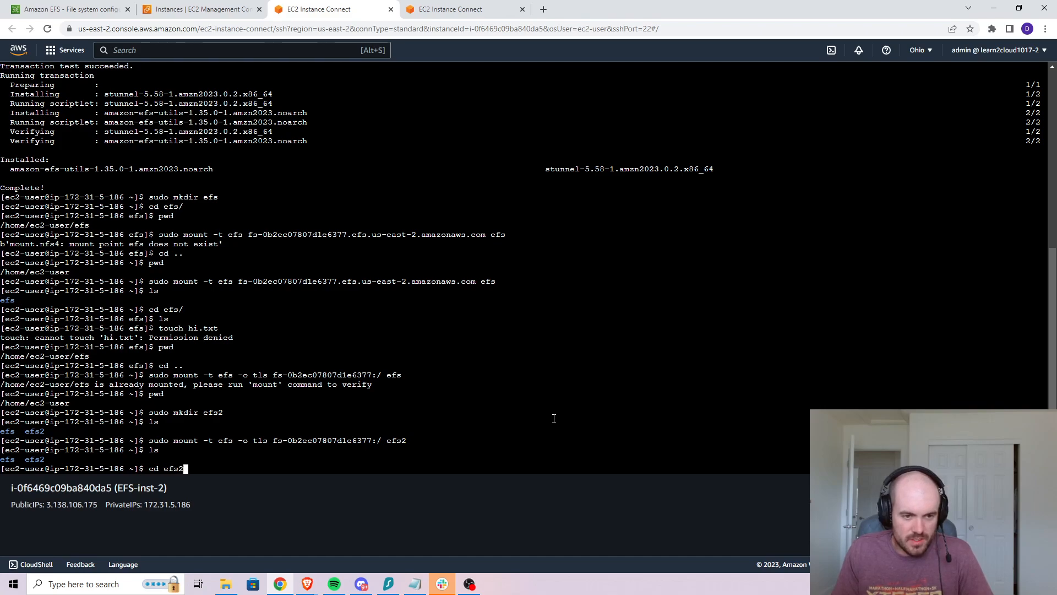
{"action": "key", "text": "Return"}
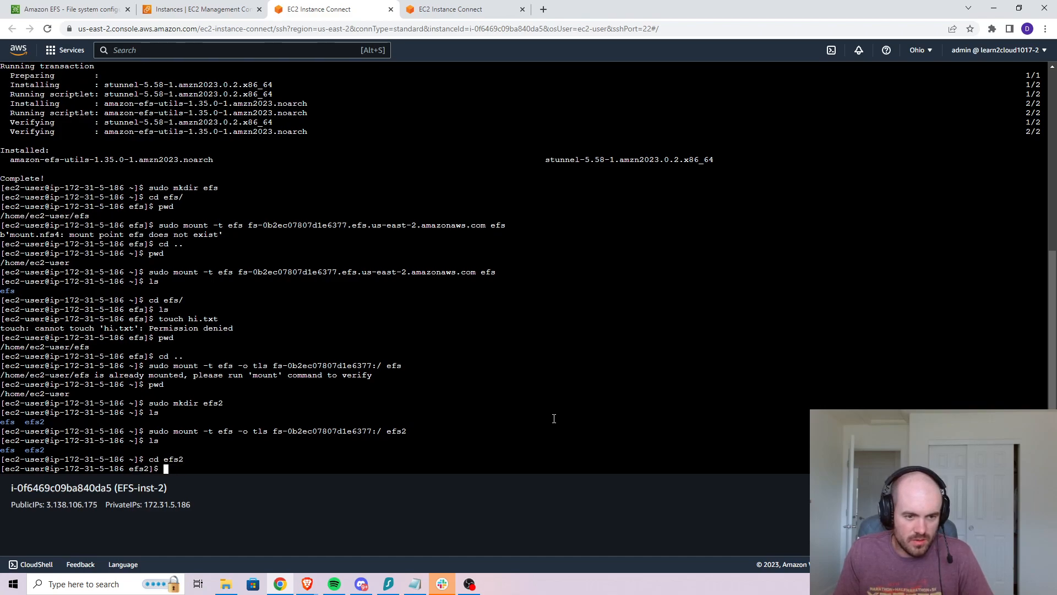
- Try to create hello.txt with touch, without sudo, inside the efs2 directory on EFS-inst-2
{"action": "type", "text": "touch"}
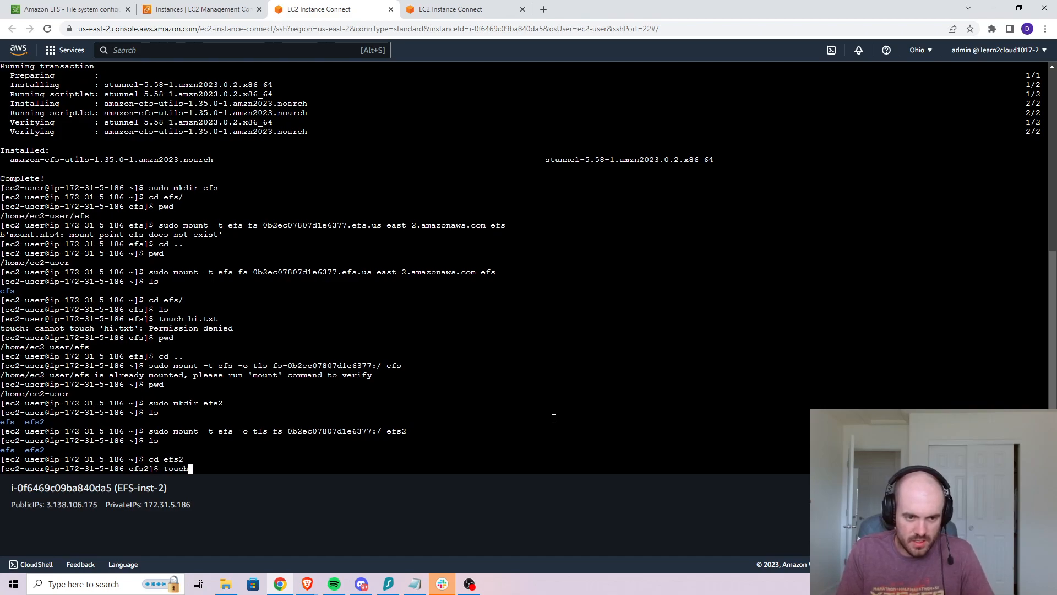
{"action": "type", "text": " h"}
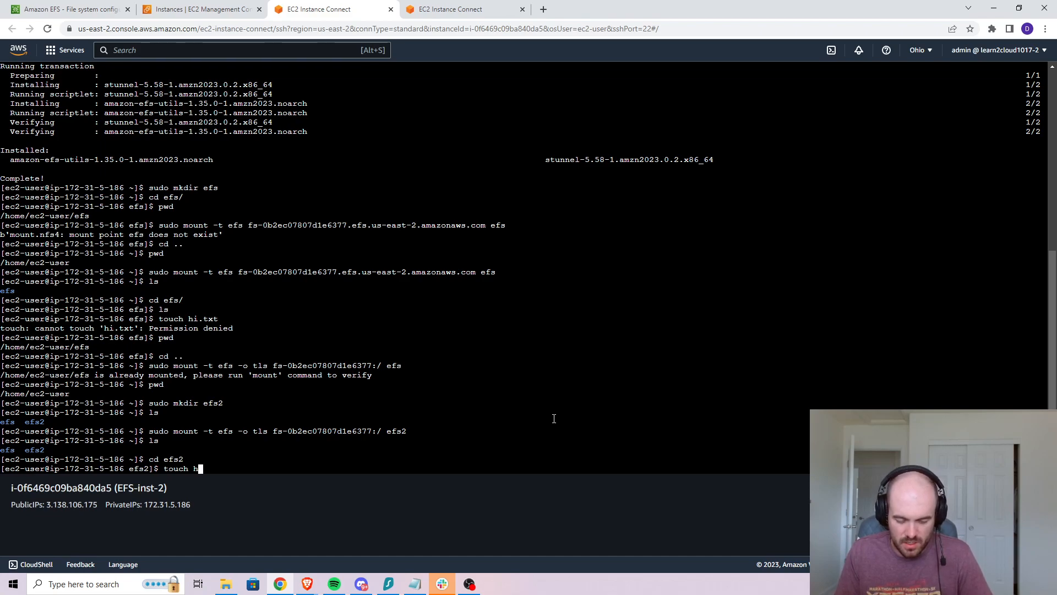
{"action": "type", "text": "ello.txt"}
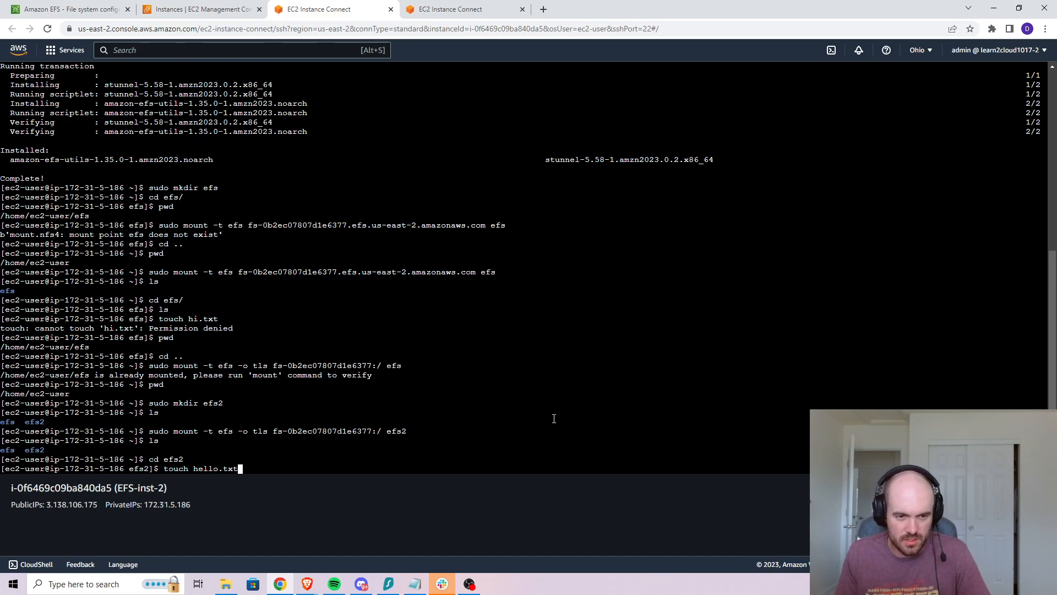
{"action": "key", "text": "Return"}
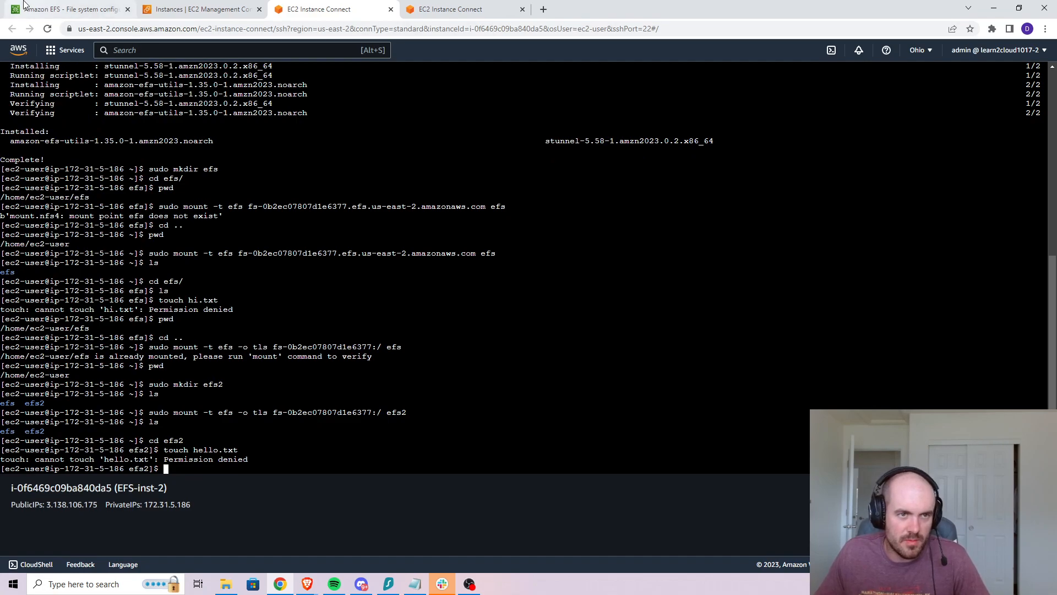
{"action": "key", "text": "ctrl+1"}
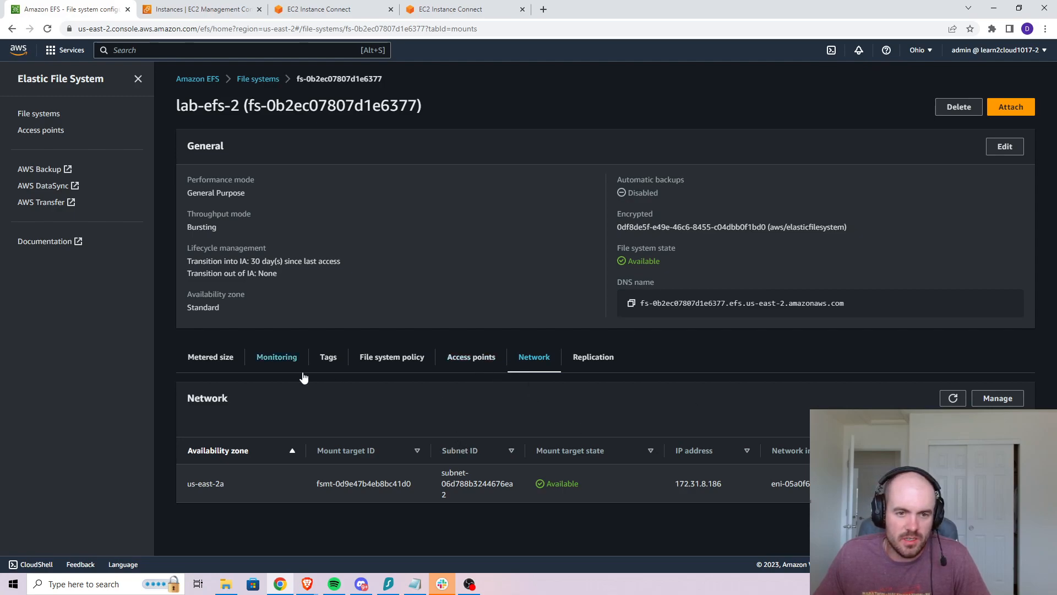
{"action": "left_click", "coordinate": [204, 8]}
{"action": "left_click", "coordinate": [322, 8]}
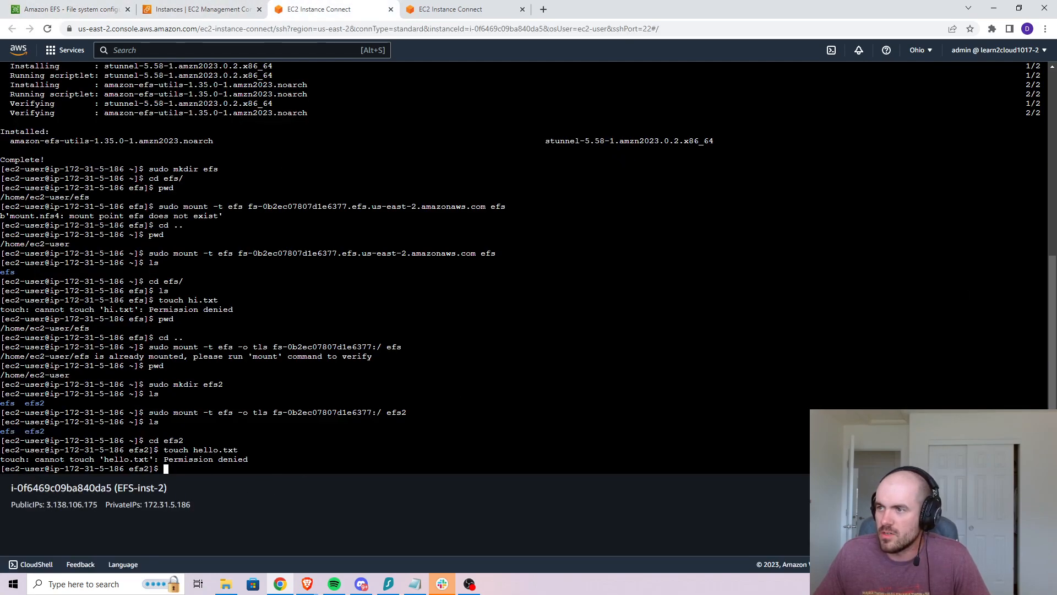
{"action": "key", "text": "alt+Tab"}
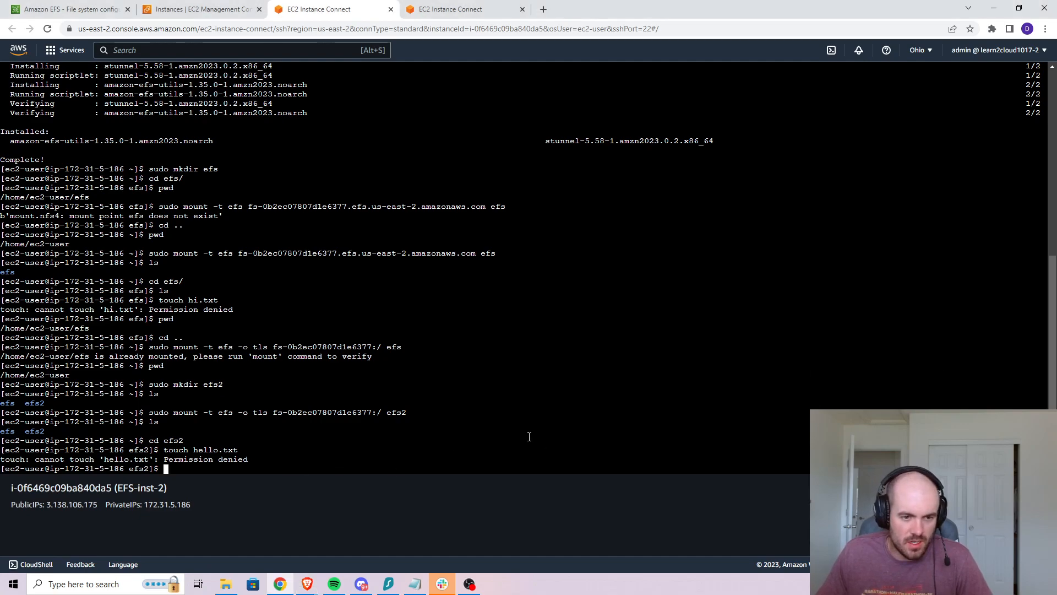
- Create hello.txt with sudo touch in the efs2 directory on EFS-inst-2 and list the directory contents
{"action": "type", "text": "sudo"}
{"action": "type", "text": "touch hello.txt"}
{"action": "key", "text": "Return"}
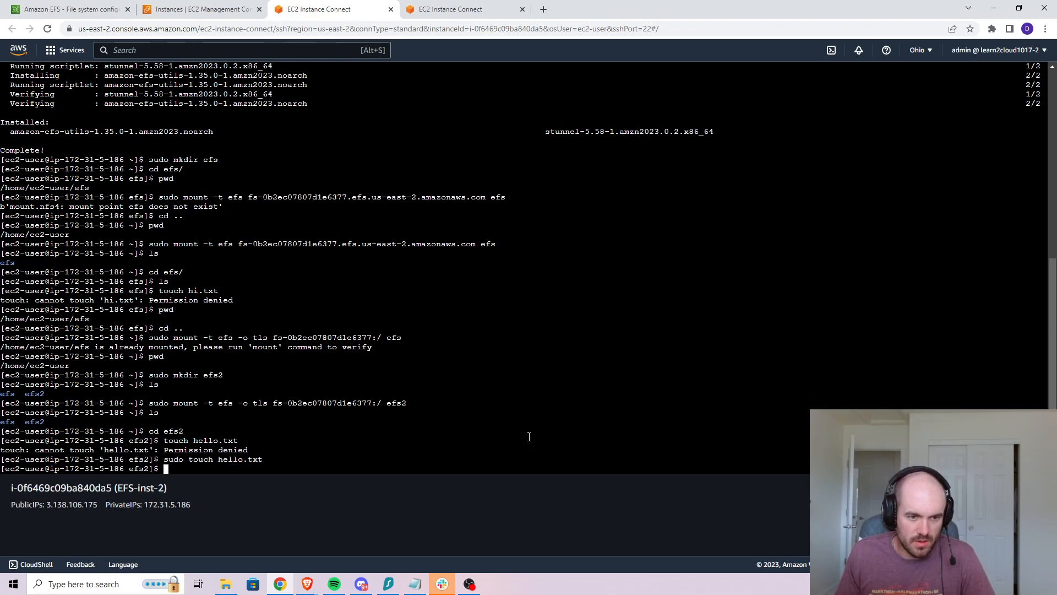
{"action": "type", "text": "ls"}
{"action": "key", "text": "Return"}
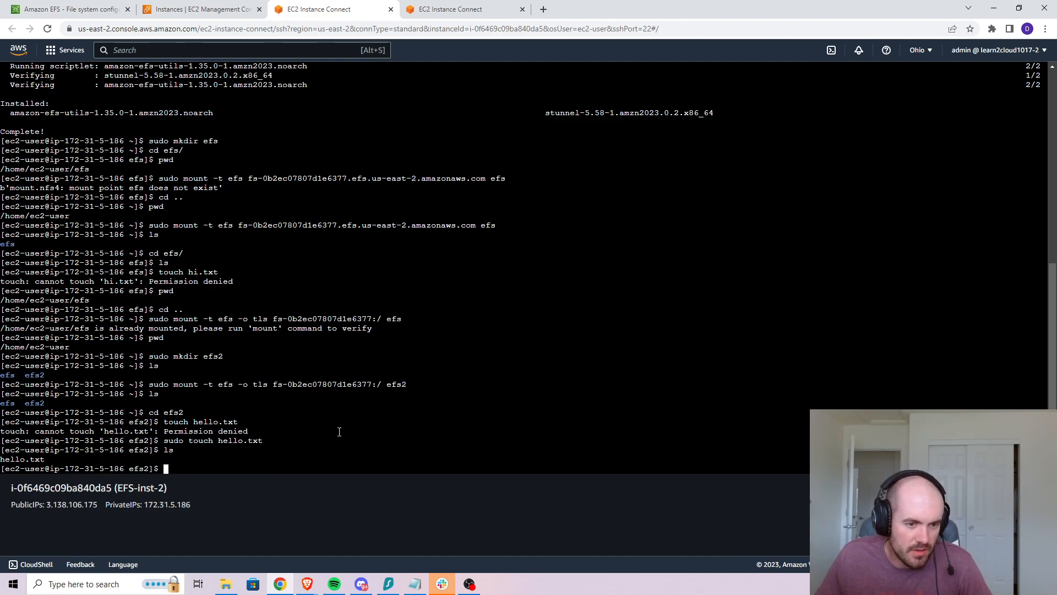
{"action": "left_click_drag", "start_coordinate": [130, 450], "coordinate": [149, 450]}
{"action": "left_click", "coordinate": [283, 455]}
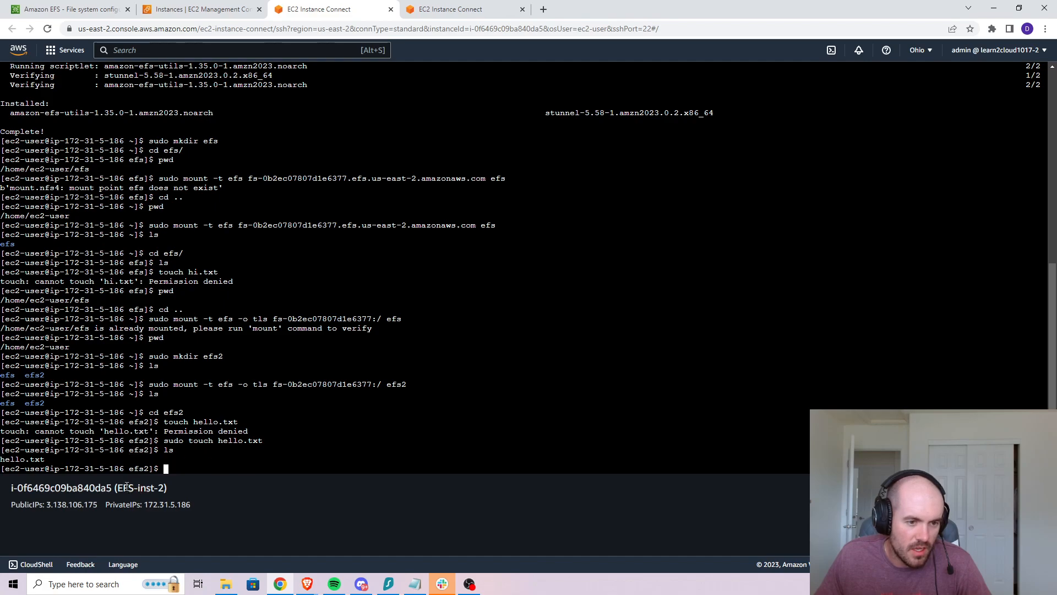
{"action": "left_click_drag", "start_coordinate": [4, 459], "coordinate": [55, 459]}
{"action": "left_click", "coordinate": [273, 455]}
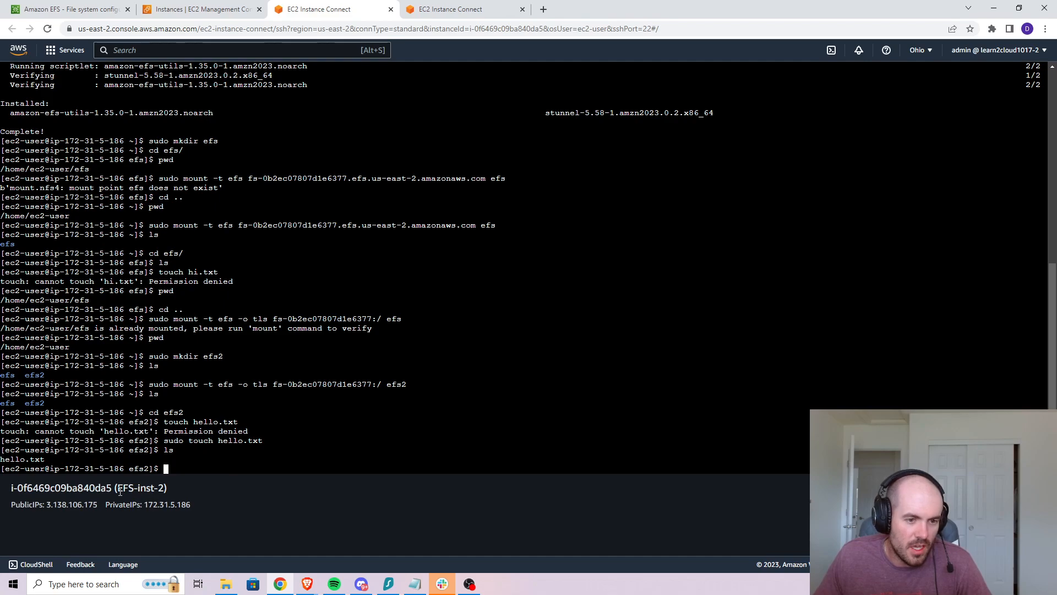
{"action": "left_click_drag", "start_coordinate": [120, 490], "coordinate": [164, 487]}
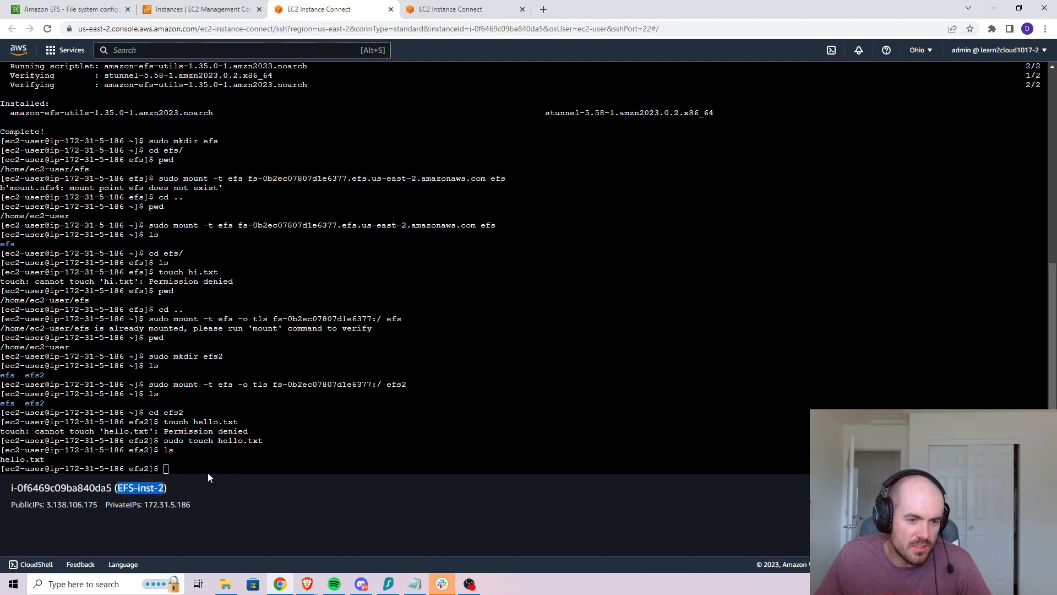
{"action": "left_click", "coordinate": [260, 460]}
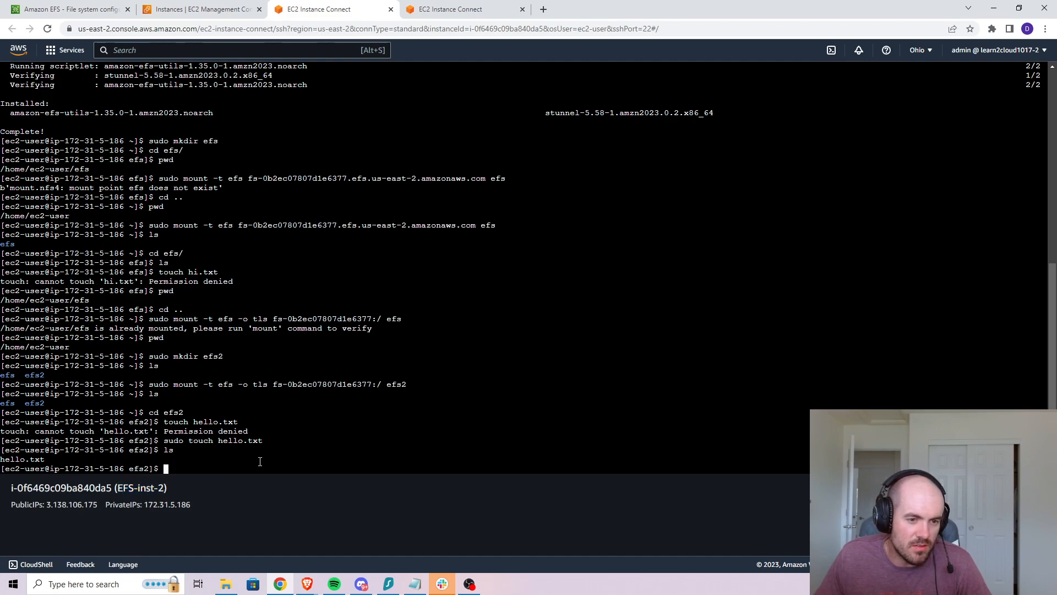
- On EFS-inst-1, list the home directory, enter the efs2 directory and list its contents to check for the shared file
{"action": "left_click", "coordinate": [483, 8]}
{"action": "type", "text": "ls"}
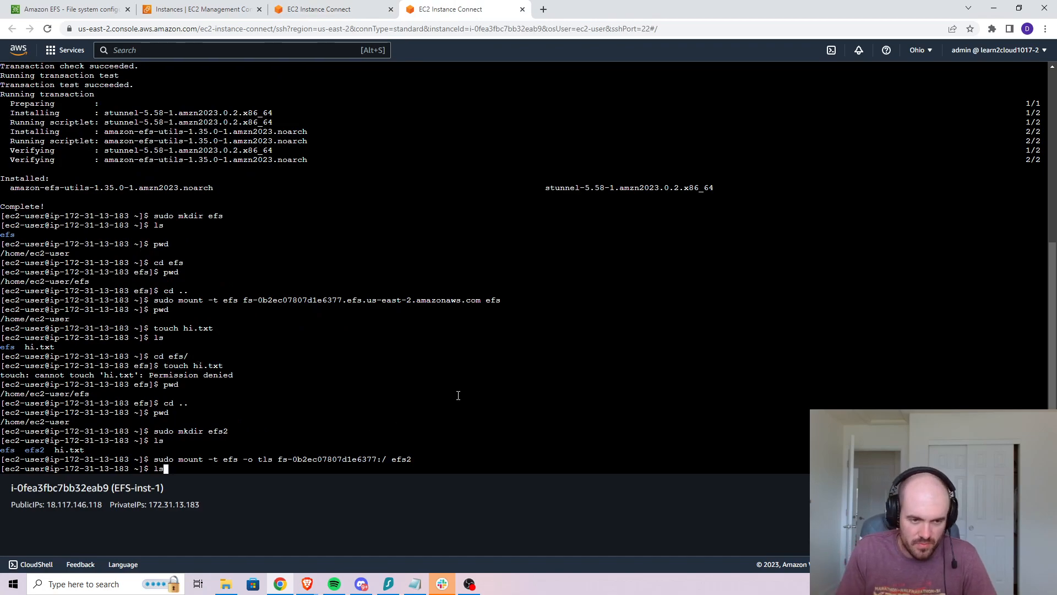
{"action": "key", "text": "Return"}
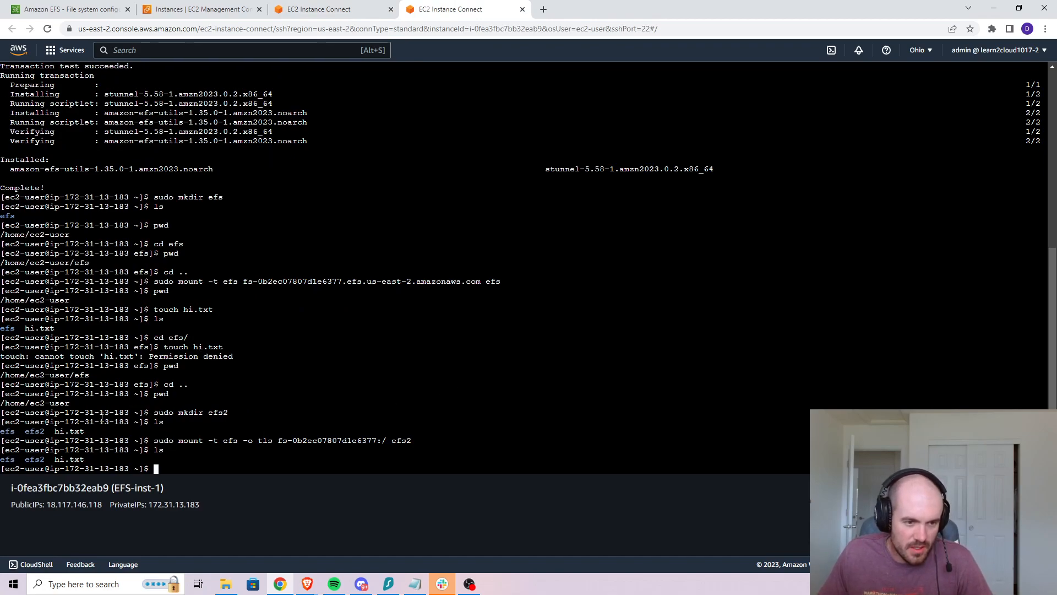
{"action": "type", "text": "cd efs2"}
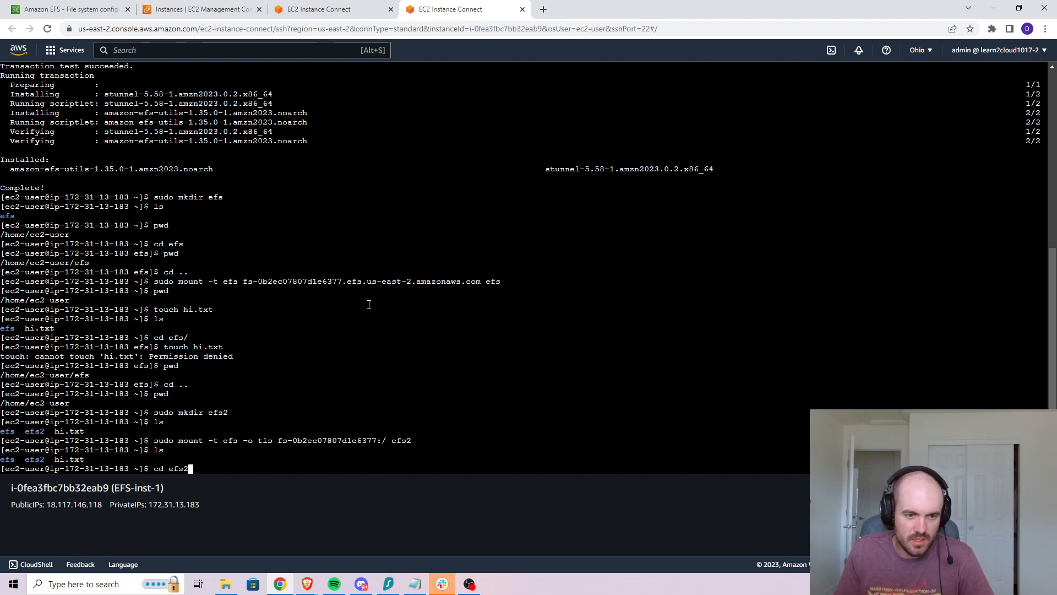
{"action": "key", "text": "Return"}
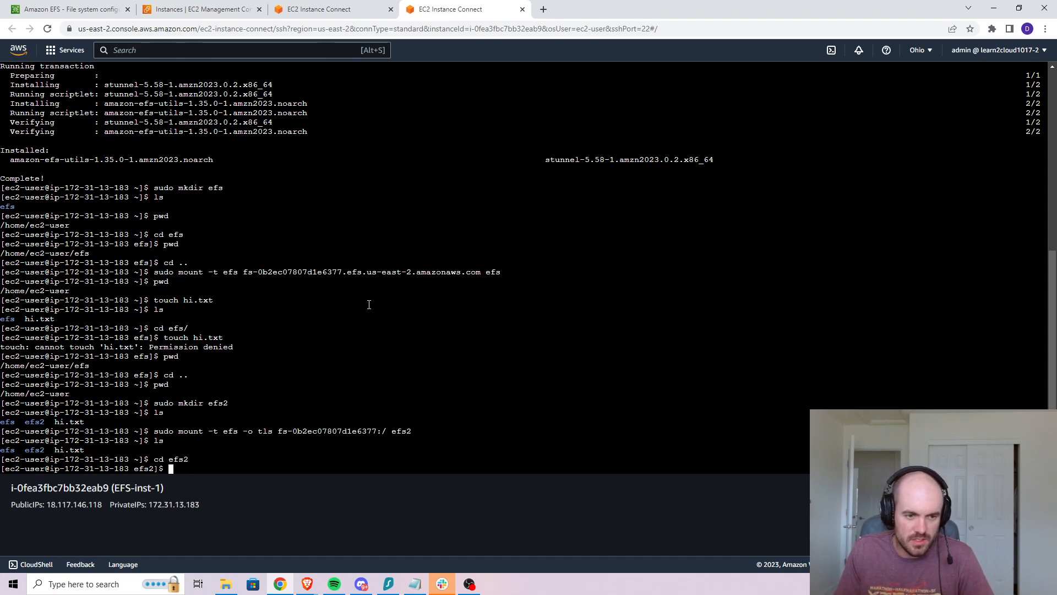
{"action": "type", "text": "ls"}
{"action": "key", "text": "Return"}
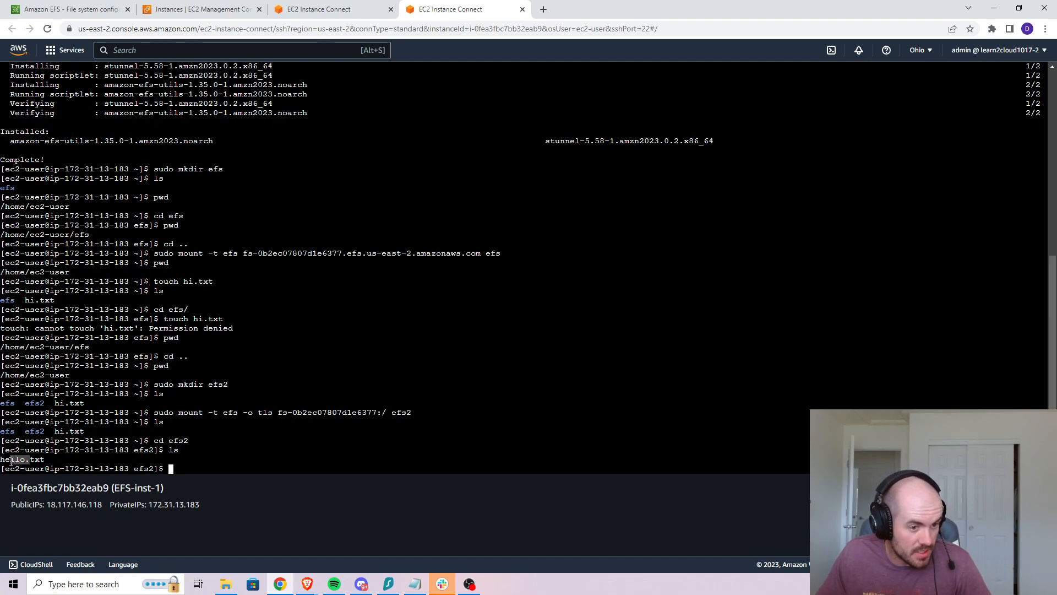
{"action": "left_click_drag", "start_coordinate": [179, 440], "coordinate": [180, 447]}
{"action": "left_click", "coordinate": [266, 444]}
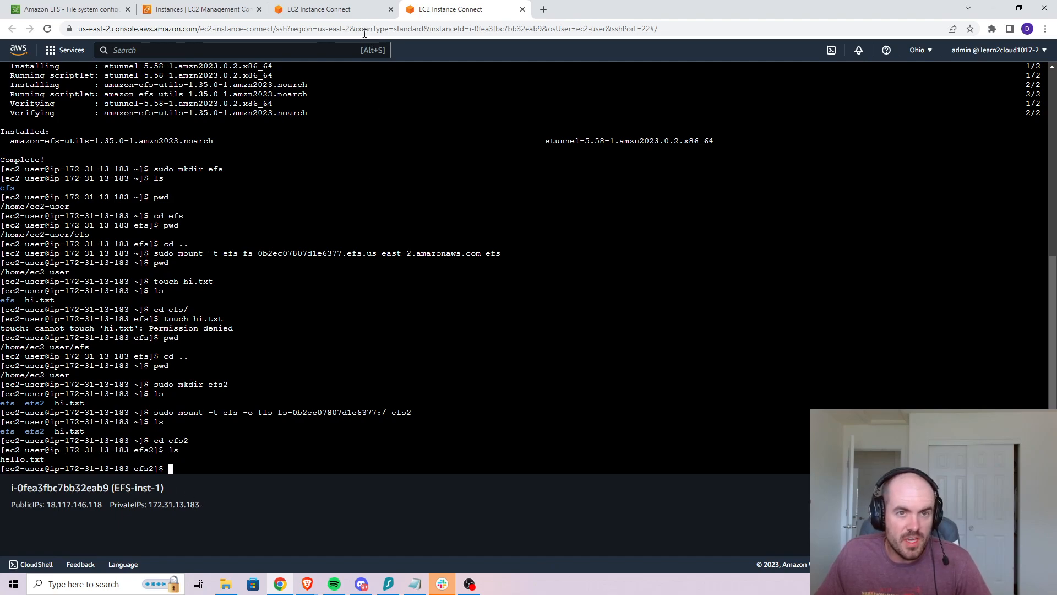
- Create from_inst_1.txt with sudo touch in the efs2 directory on EFS-inst-1 and list the directory contents
{"action": "left_click", "coordinate": [342, 11]}
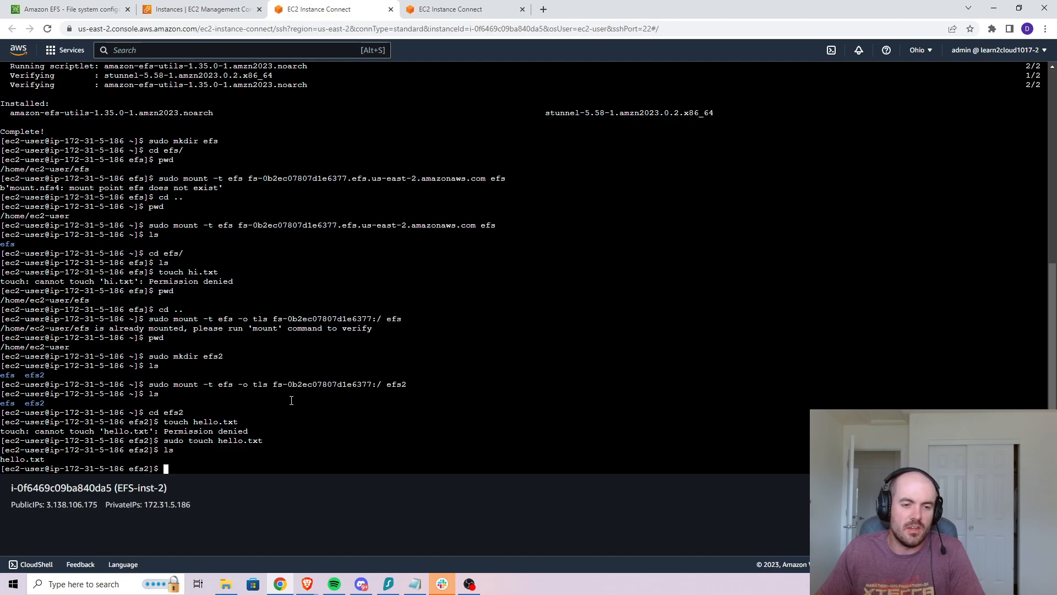
{"action": "left_click", "coordinate": [435, 10]}
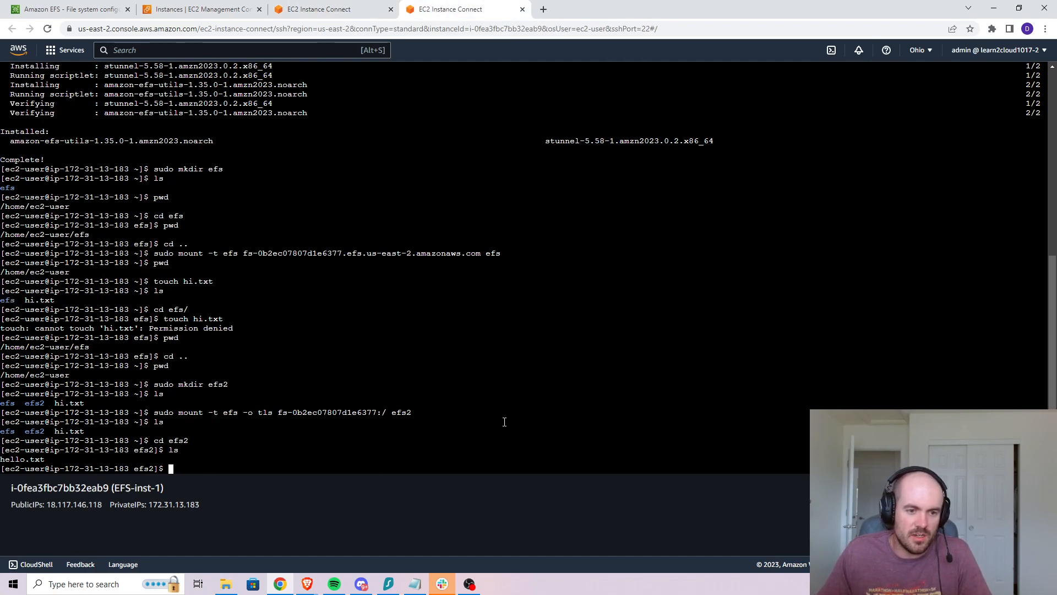
{"action": "type", "text": "sudo touch "}
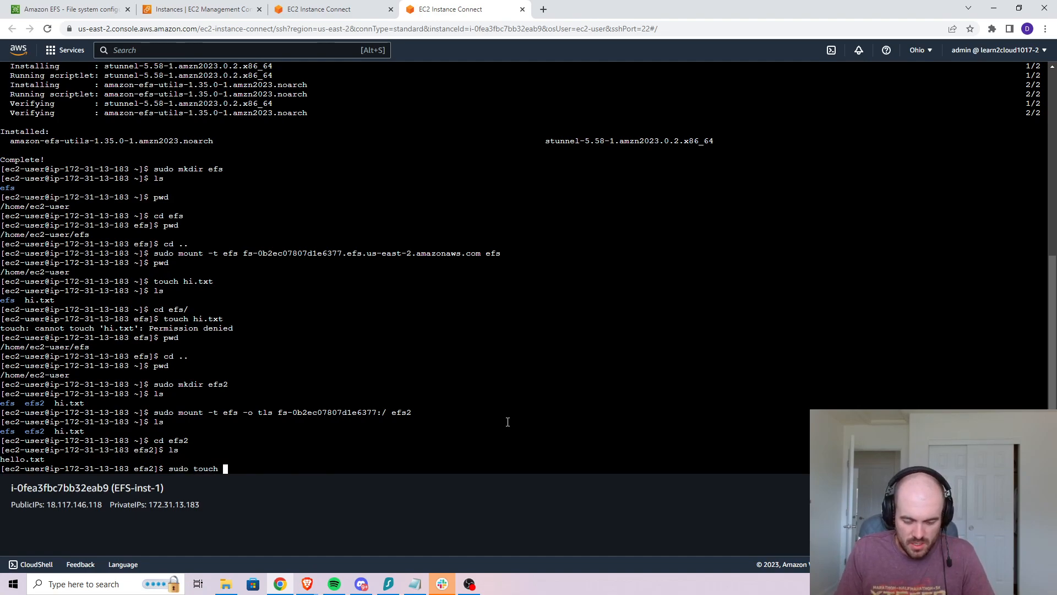
{"action": "type", "text": "from_inst_1.txt"}
{"action": "key", "text": "Return"}
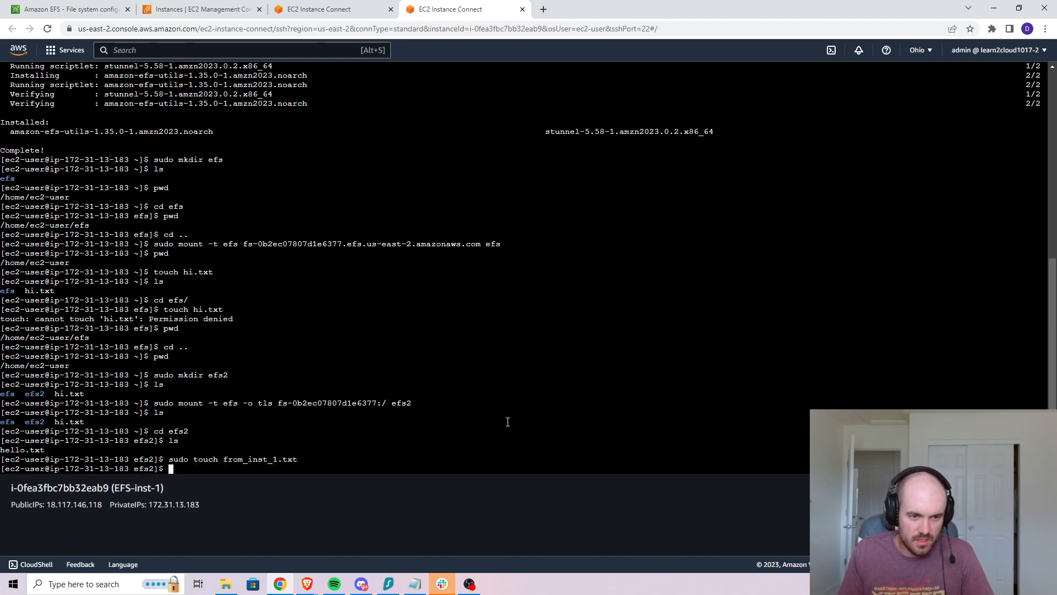
{"action": "type", "text": "ls"}
{"action": "key", "text": "Return"}
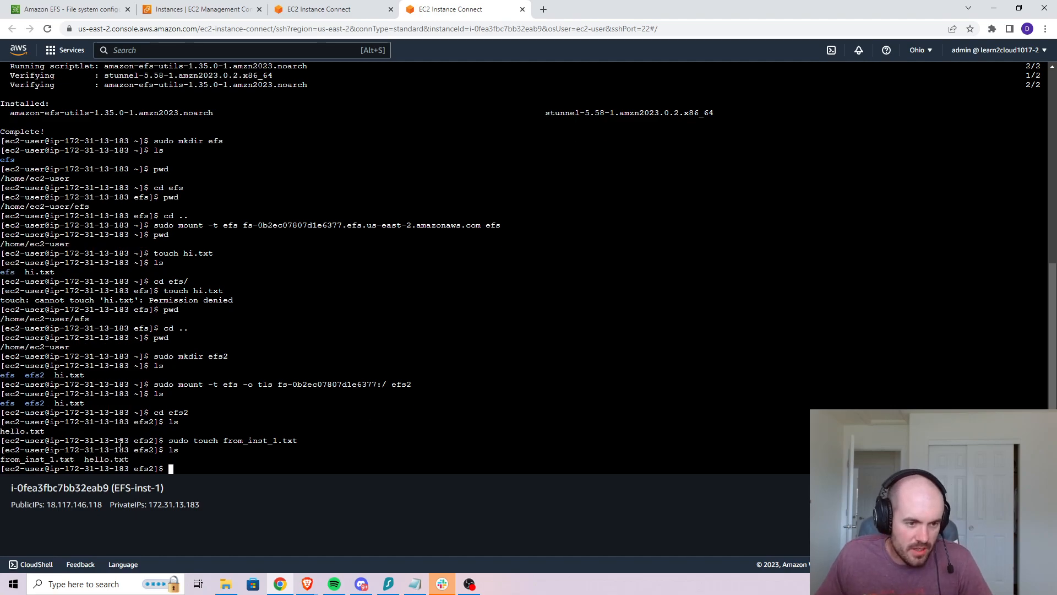
{"action": "left_click_drag", "start_coordinate": [84, 459], "coordinate": [149, 450]}
{"action": "left_click", "coordinate": [150, 461]}
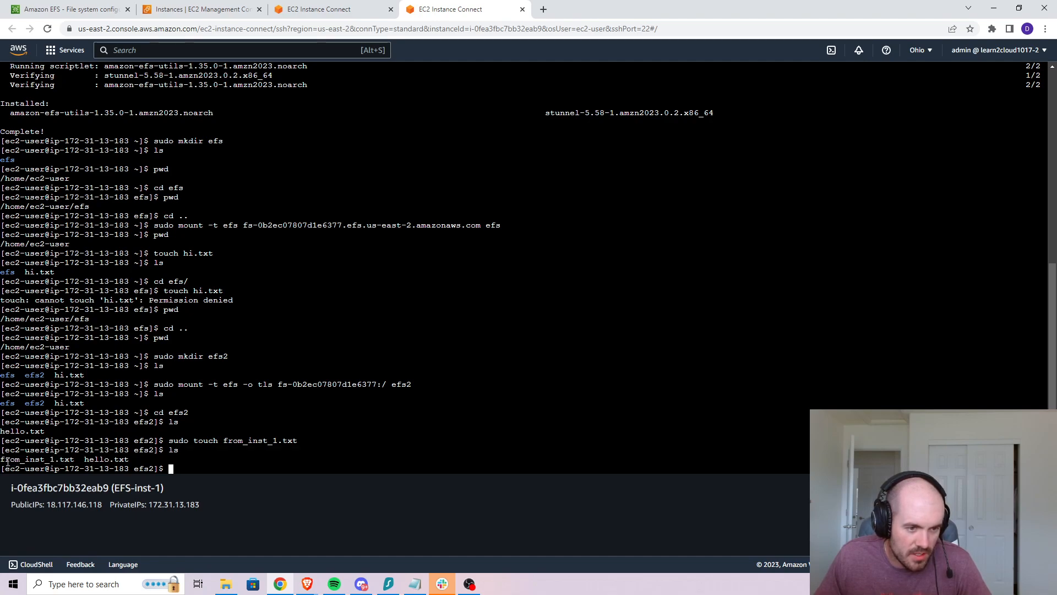
{"action": "left_click_drag", "start_coordinate": [2, 460], "coordinate": [59, 461]}
{"action": "left_click_drag", "start_coordinate": [119, 490], "coordinate": [151, 490]}
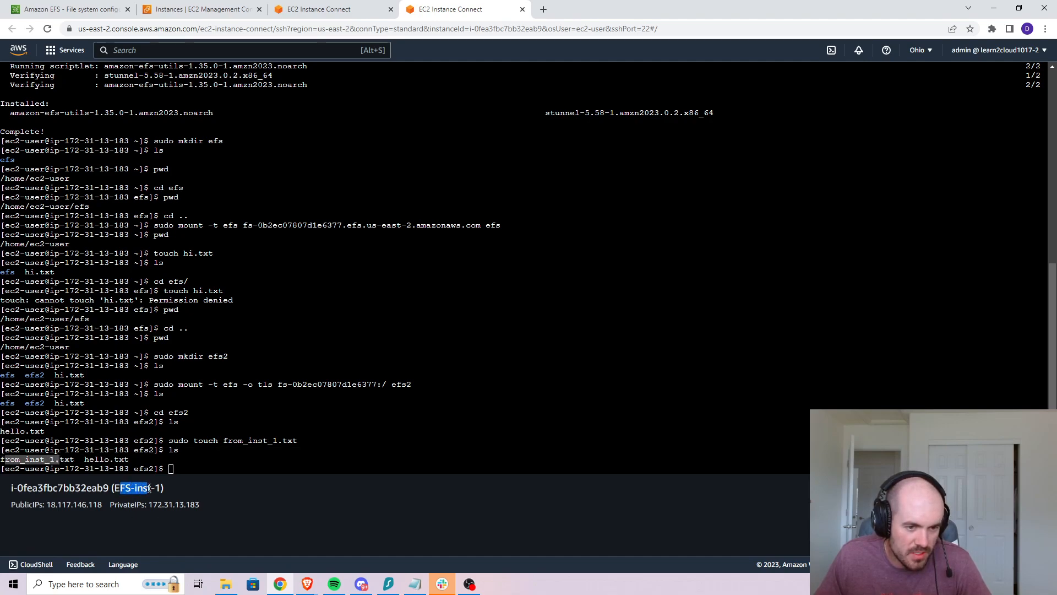
{"action": "left_click", "coordinate": [291, 458]}
- On EFS-inst-2, list the efs2 directory contents to check for the file created from EFS-inst-1
{"action": "left_click", "coordinate": [320, 10]}
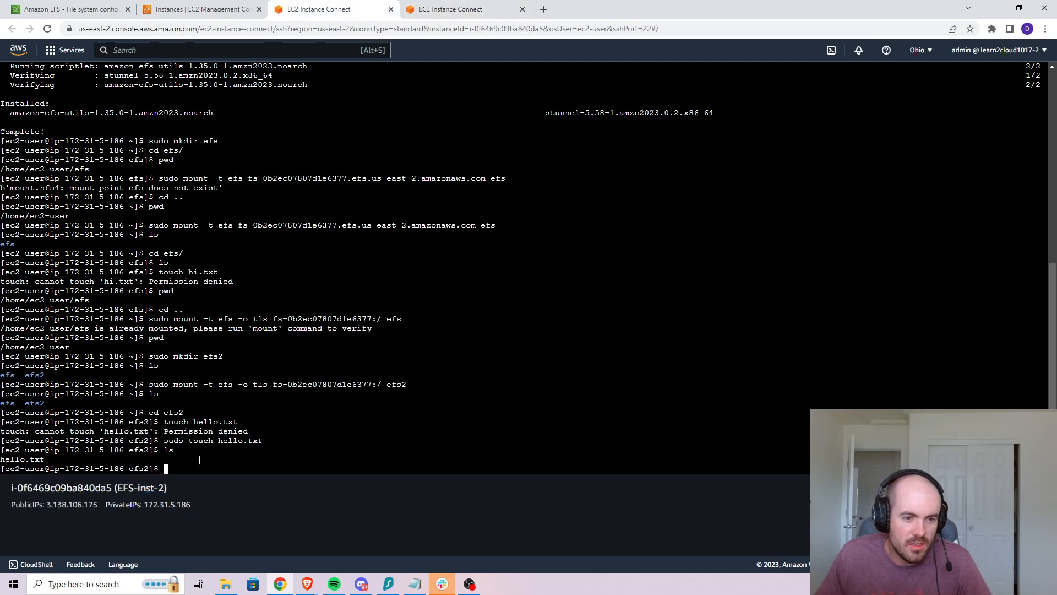
{"action": "type", "text": "ls"}
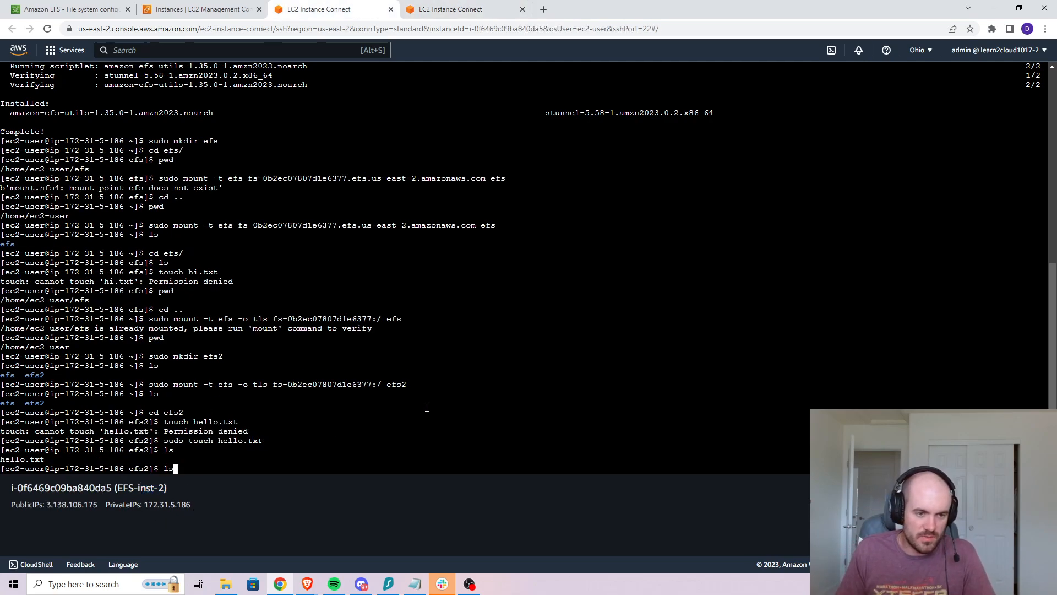
{"action": "key", "text": "Return"}
{"action": "left_click_drag", "start_coordinate": [11, 461], "coordinate": [70, 450]}
{"action": "left_click", "coordinate": [374, 418]}
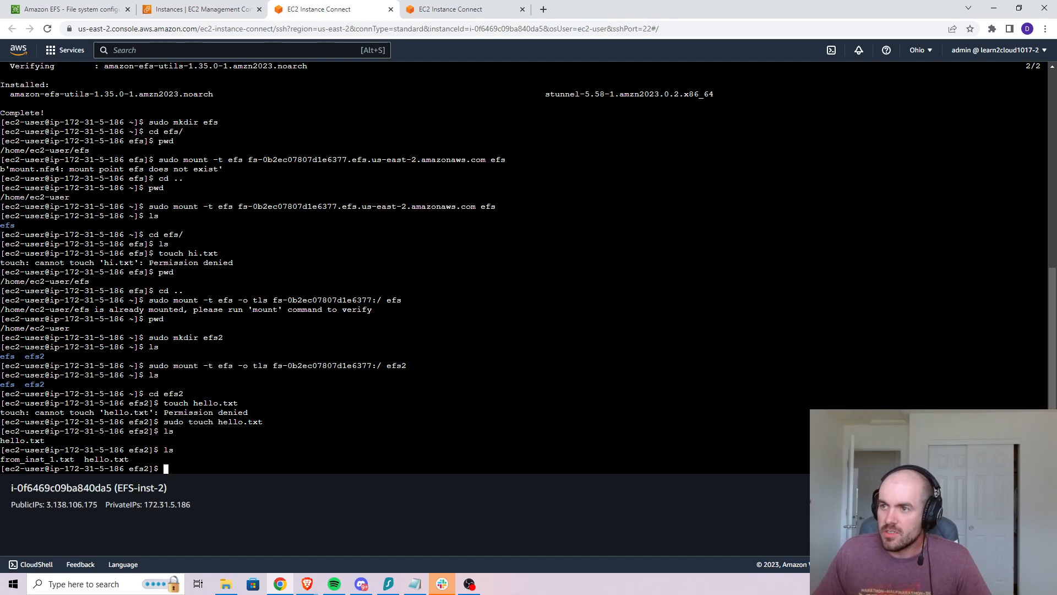
- Examine the mount target architecture diagram for Standard storage classes in the Amazon EFS user guide
{"action": "key", "text": "alt+Tab"}
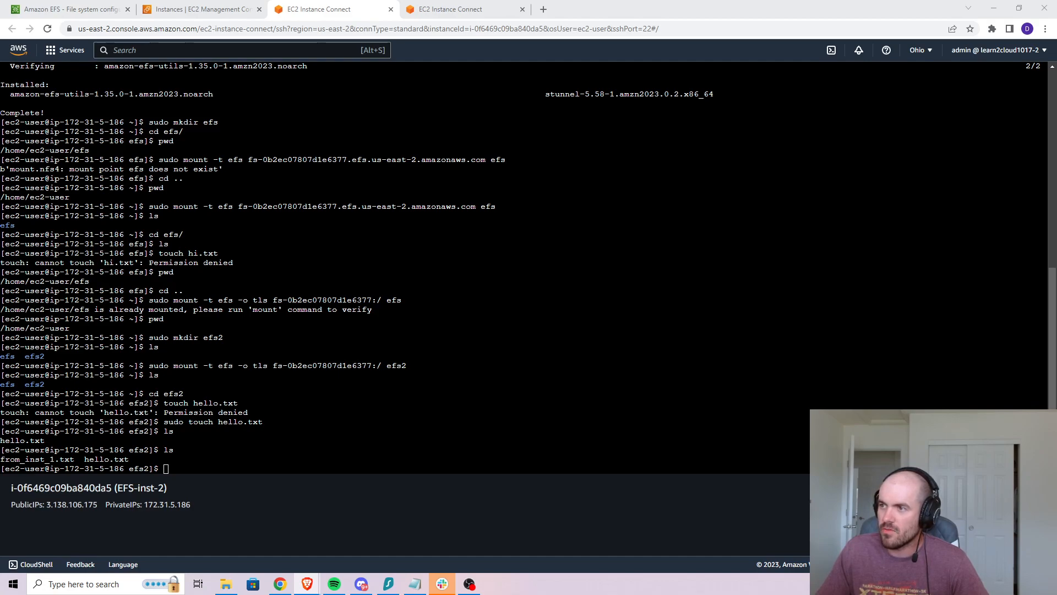
{"action": "left_click_drag", "start_coordinate": [1056, 72], "coordinate": [577, 1]}
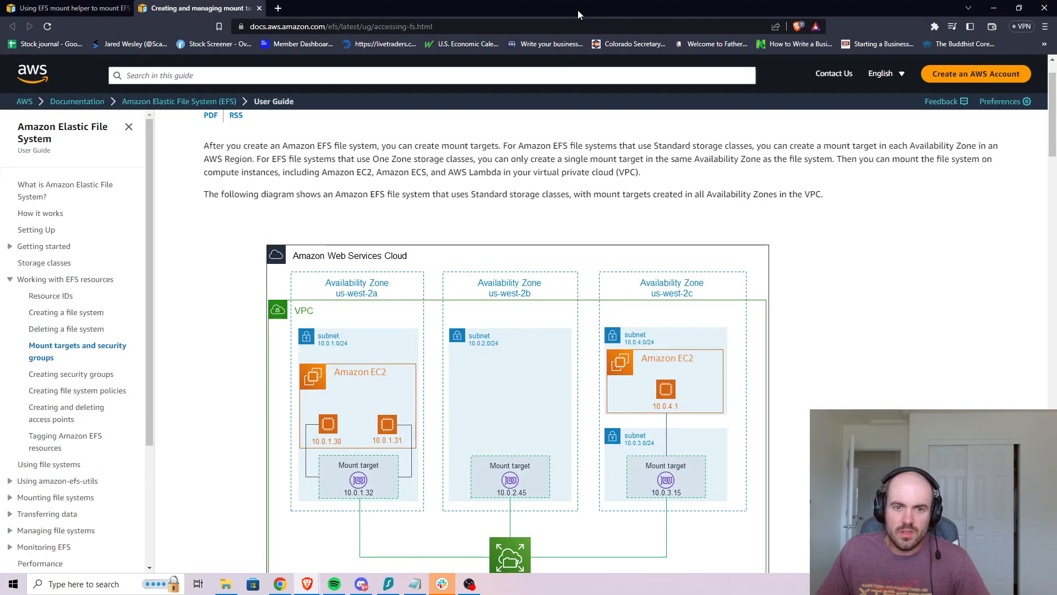
{"action": "scroll", "coordinate": [231, 305], "scroll_direction": "down", "scroll_amount": 2}
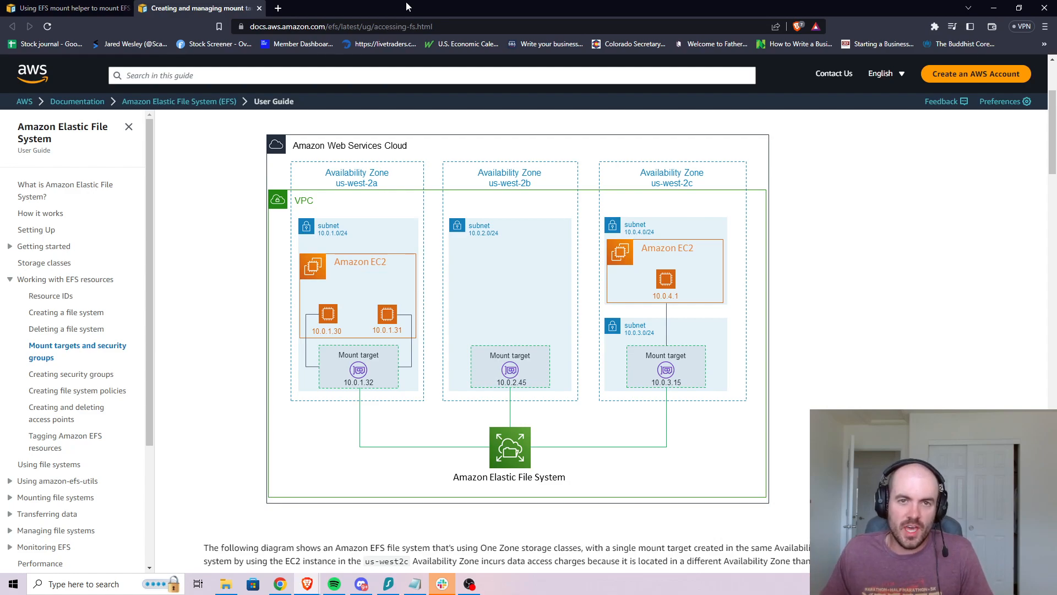
{"action": "left_click_drag", "start_coordinate": [510, 3], "coordinate": [1056, 188]}
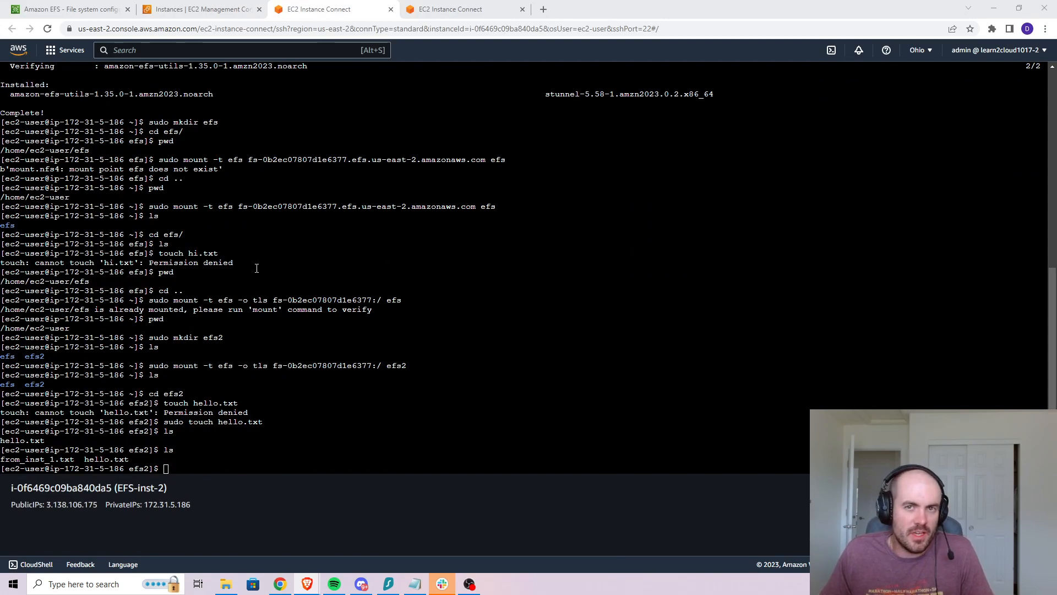
- Return to the lab-efs-2 file system page and close both EC2 Instance Connect sessions
{"action": "left_click", "coordinate": [44, 7]}
{"action": "left_click", "coordinate": [390, 9]}
{"action": "left_click", "coordinate": [390, 9]}
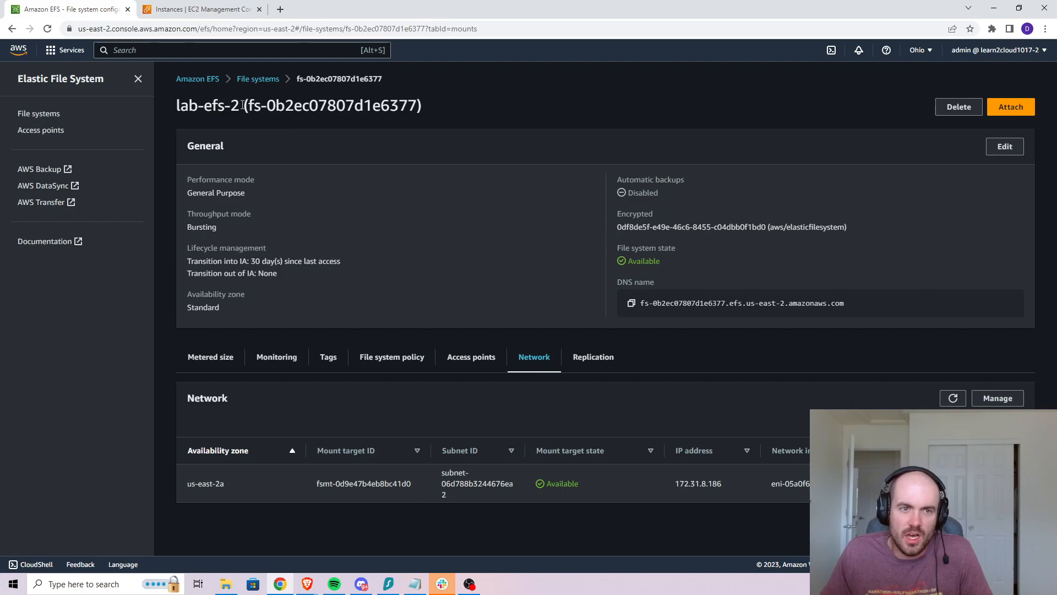
- Delete the lab-efs-2 file system, confirming with its ID fs-0b2ec07807d1e6377, and refresh the file systems list
{"action": "left_click_drag", "start_coordinate": [174, 108], "coordinate": [590, 107]}
{"action": "left_click", "coordinate": [590, 107]}
{"action": "left_click", "coordinate": [944, 107]}
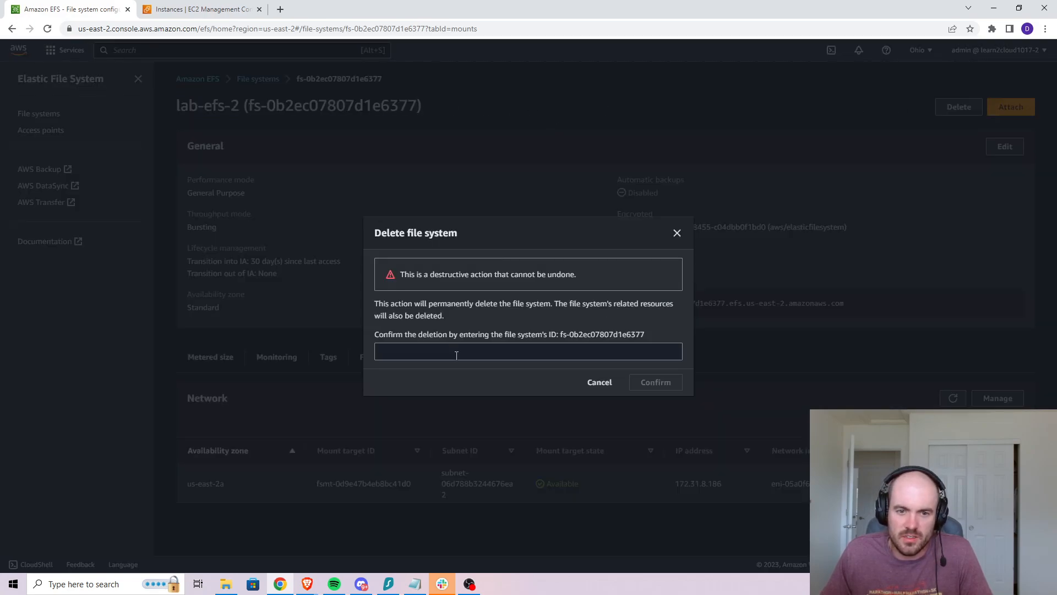
{"action": "left_click", "coordinate": [456, 354]}
{"action": "left_click_drag", "start_coordinate": [648, 333], "coordinate": [562, 333]}
{"action": "key", "text": "ctrl+c"}
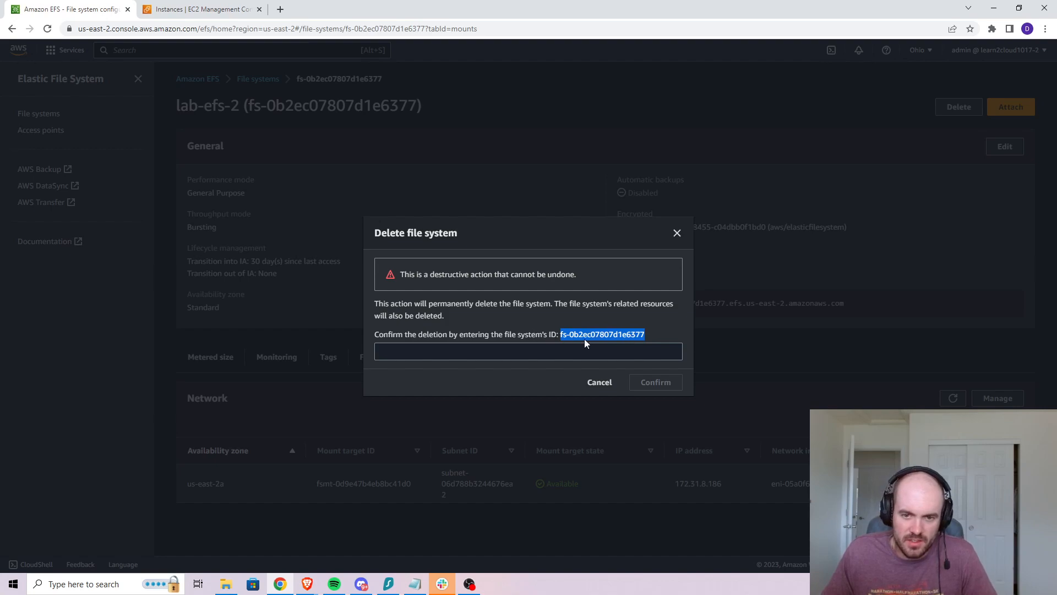
{"action": "left_click", "coordinate": [538, 351]}
{"action": "key", "text": "ctrl+v"}
{"action": "left_click", "coordinate": [658, 379]}
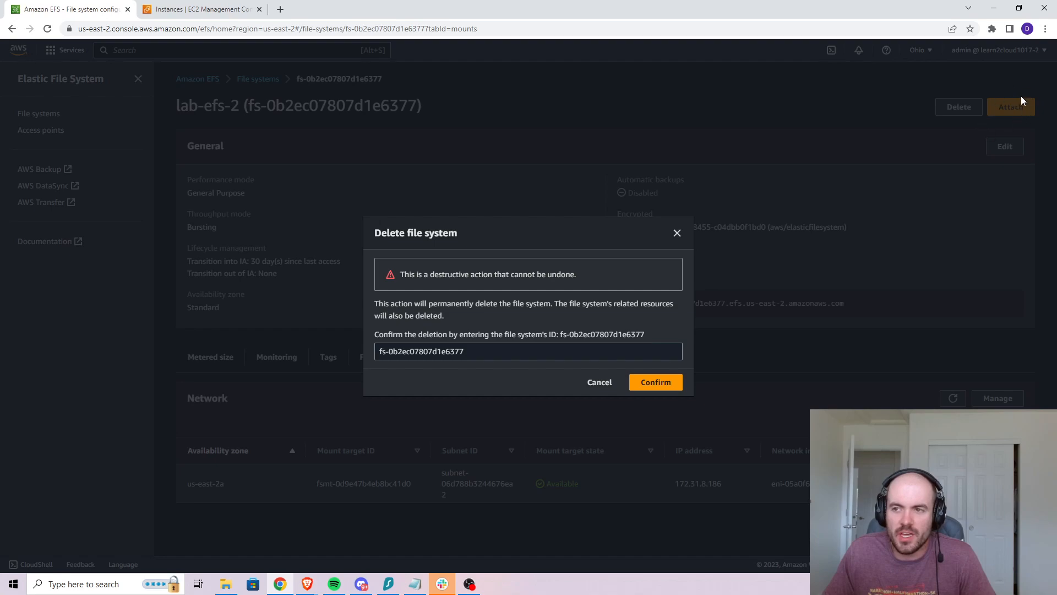
{"action": "left_click", "coordinate": [675, 384]}
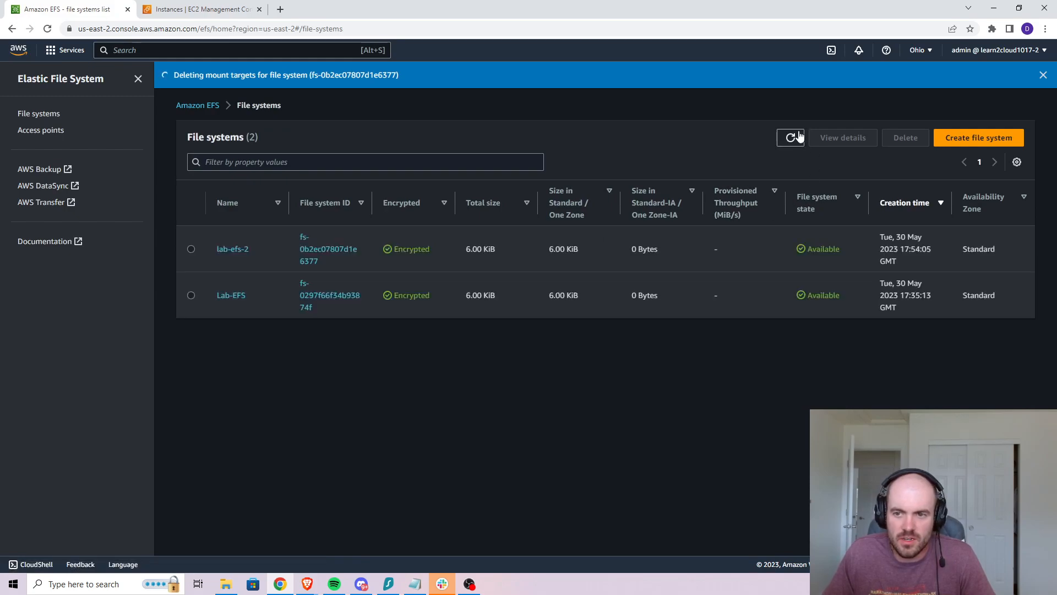
{"action": "left_click", "coordinate": [782, 137]}
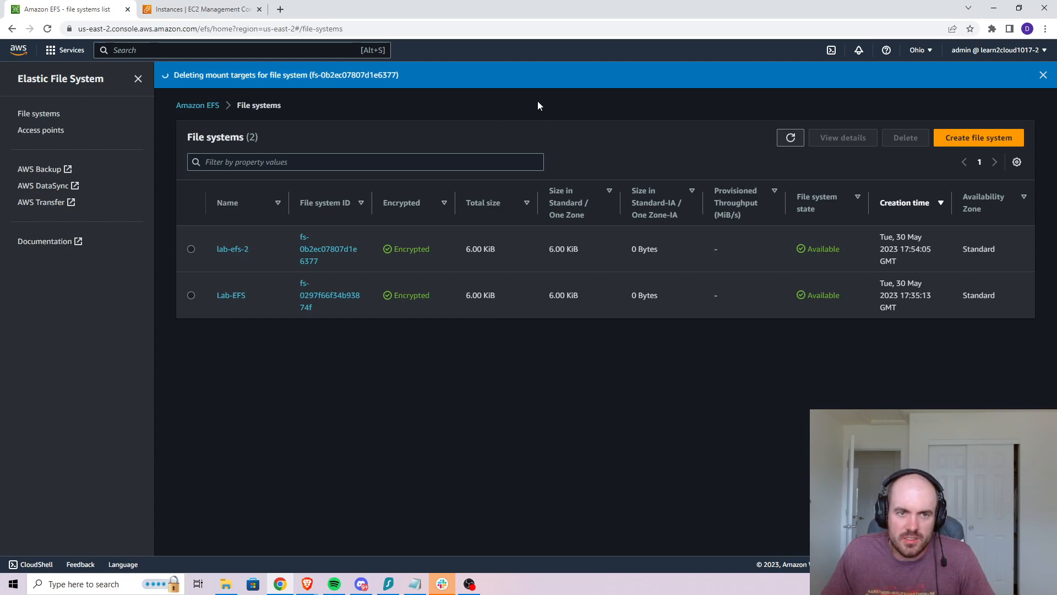
- Delete the Lab-EFS file system, confirming with its ID fs-0297f66f34b93874f, and refresh the file systems list
{"action": "left_click", "coordinate": [191, 296]}
{"action": "left_click", "coordinate": [905, 138]}
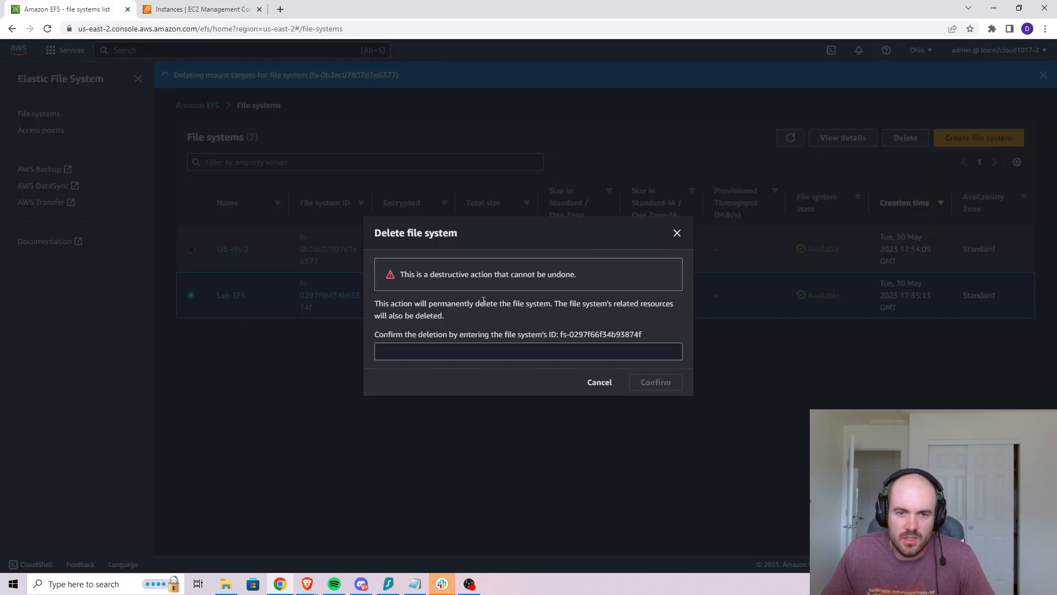
{"action": "left_click_drag", "start_coordinate": [645, 334], "coordinate": [574, 333]}
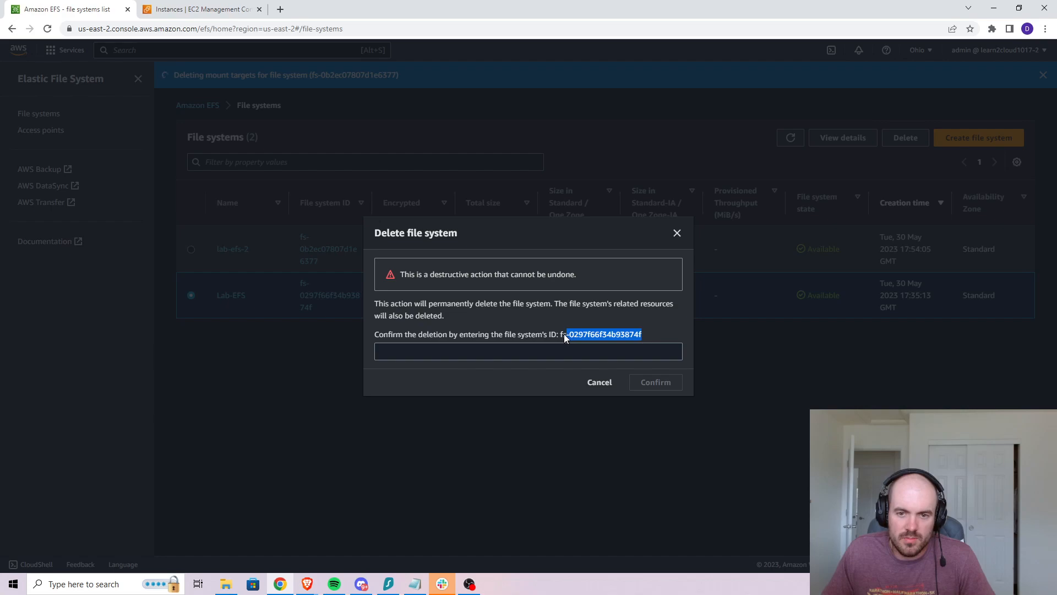
{"action": "left_click", "coordinate": [503, 351]}
{"action": "type", "text": "fs-0297f66f34b93874f"}
{"action": "left_click", "coordinate": [656, 382]}
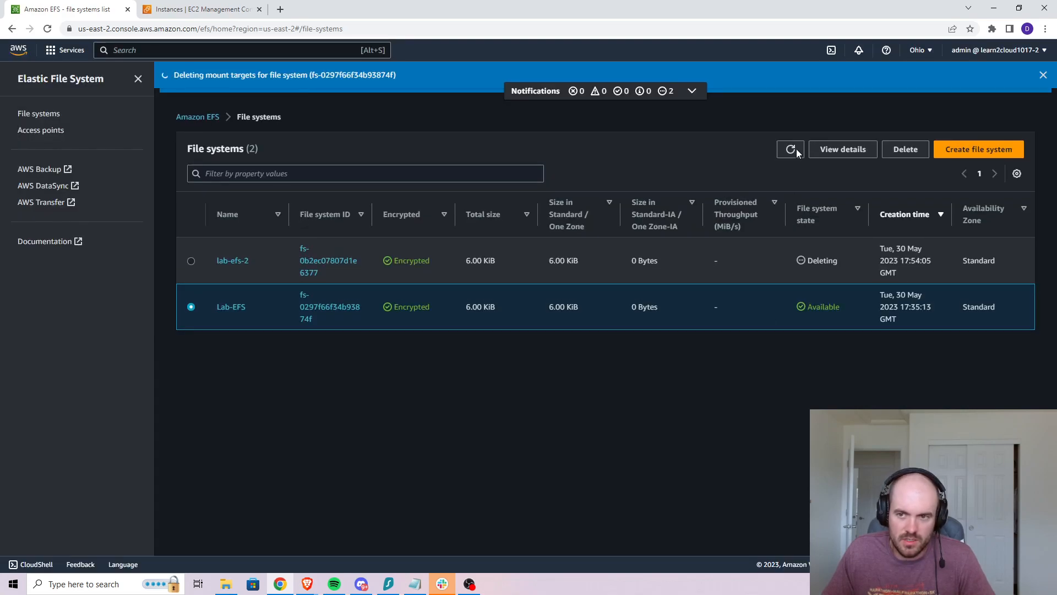
{"action": "left_click", "coordinate": [792, 147]}
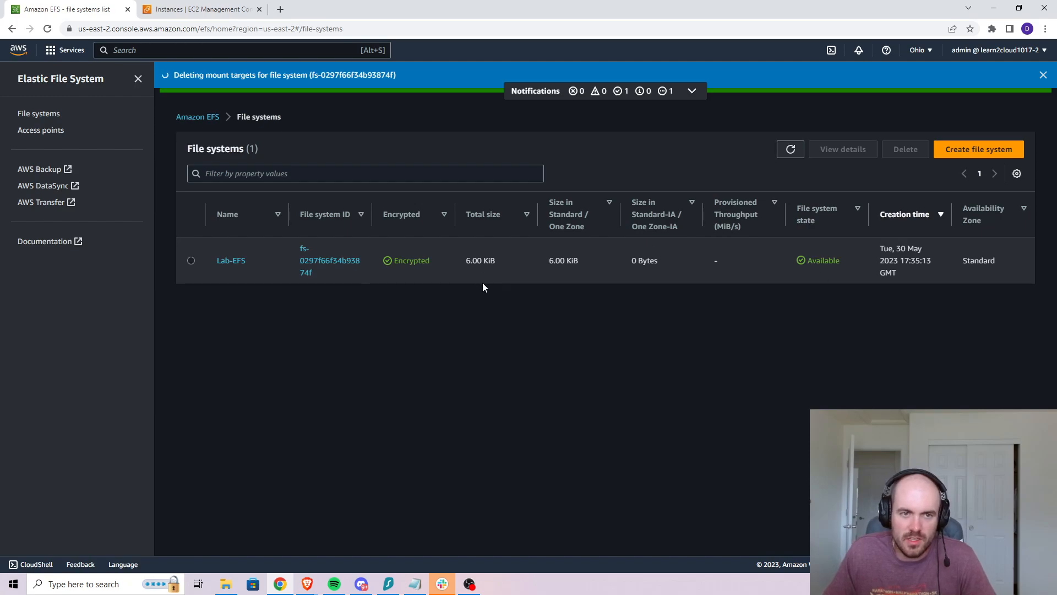
{"action": "left_click", "coordinate": [1043, 76]}
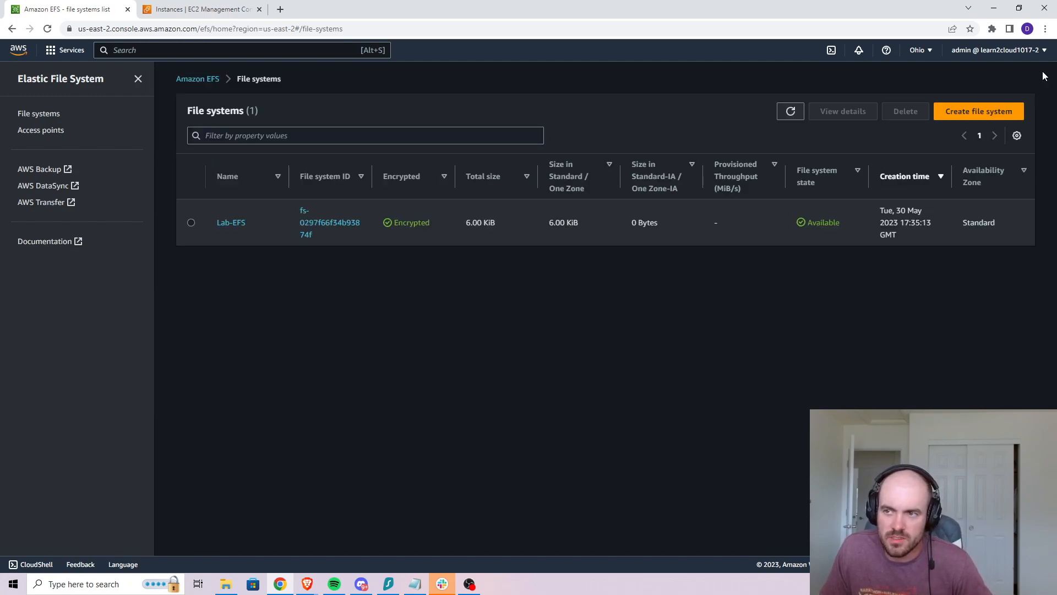
- Terminate the EFS-inst-1 and EFS-inst-2 instances together in EC2, and close the Amazon EFS page
{"action": "left_click", "coordinate": [196, 10]}
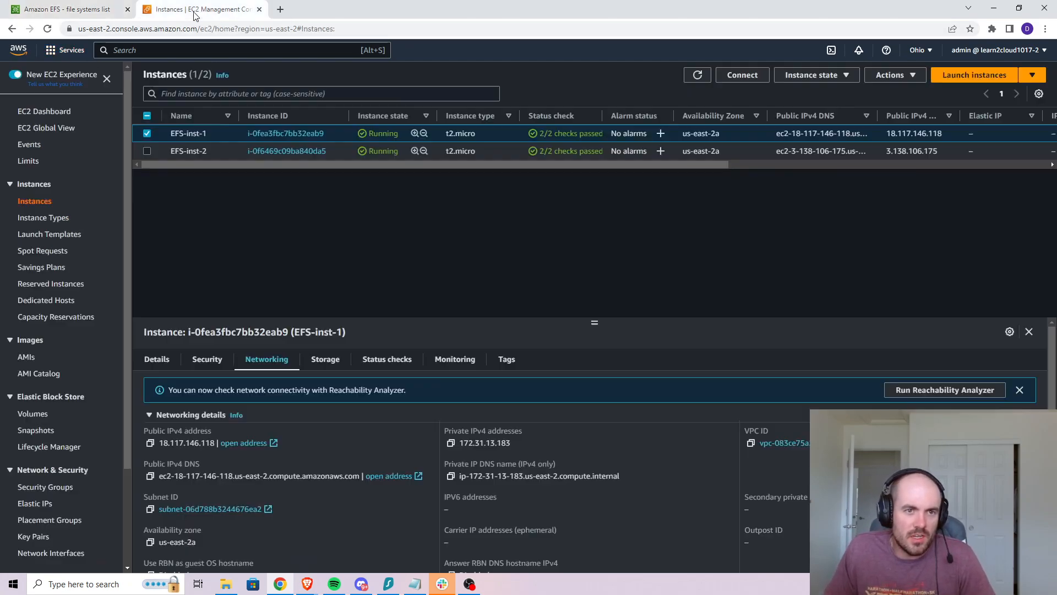
{"action": "left_click", "coordinate": [698, 75]}
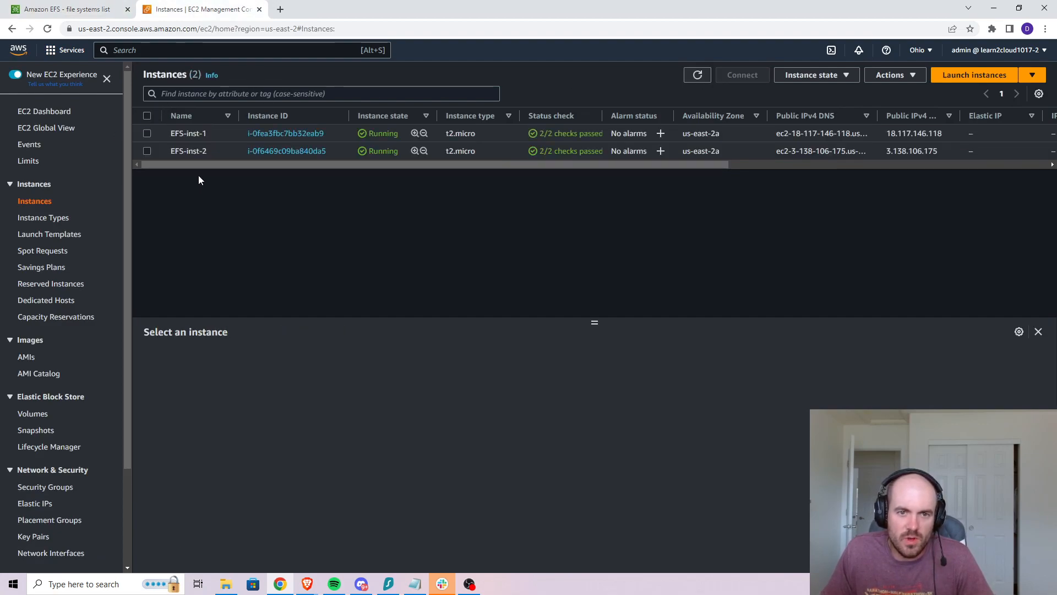
{"action": "left_click", "coordinate": [146, 133]}
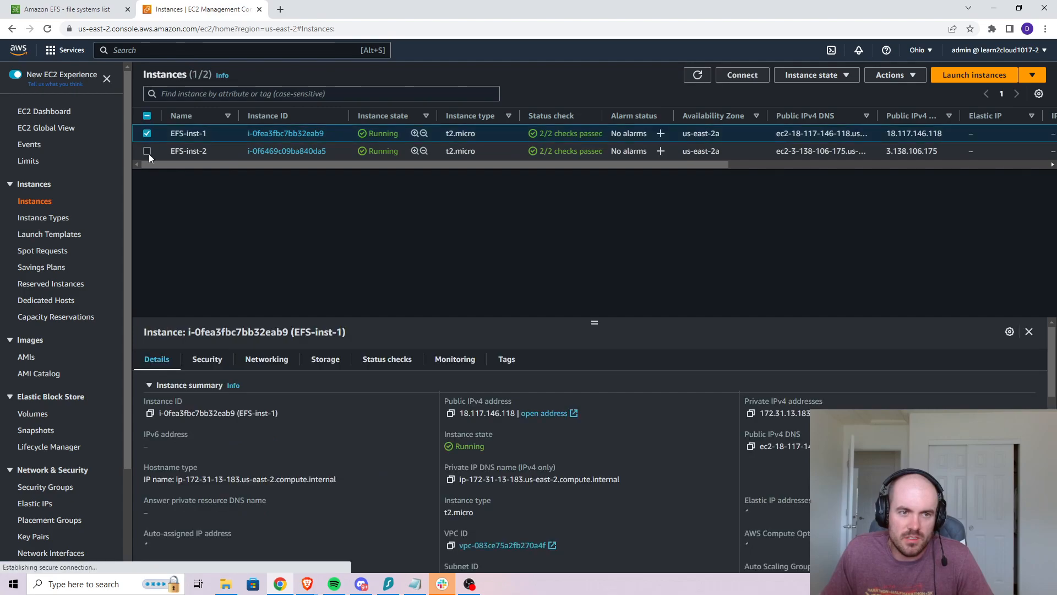
{"action": "left_click", "coordinate": [147, 151]}
{"action": "left_click", "coordinate": [826, 81]}
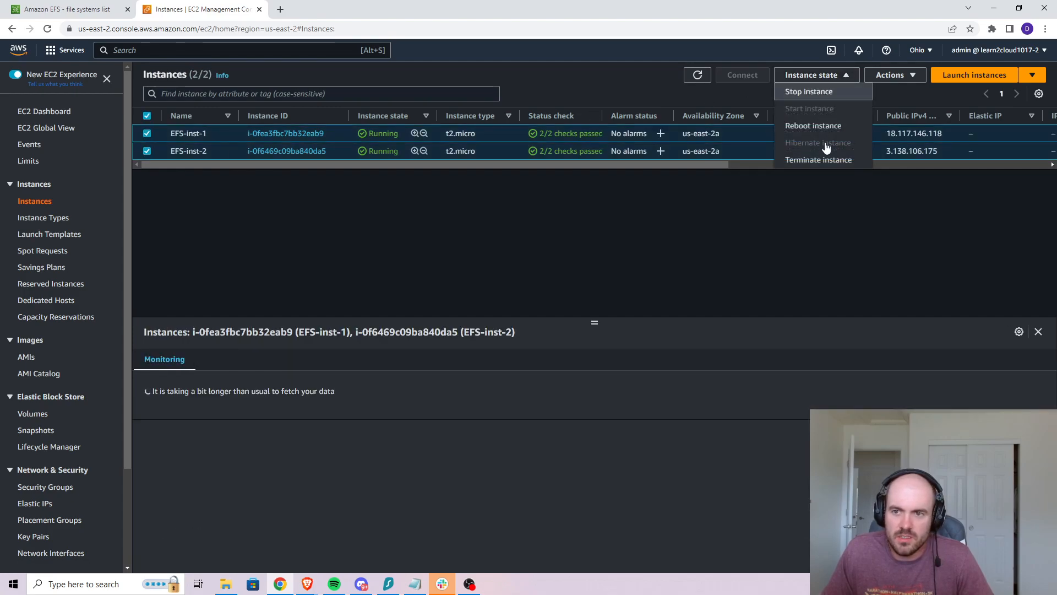
{"action": "left_click", "coordinate": [810, 161]}
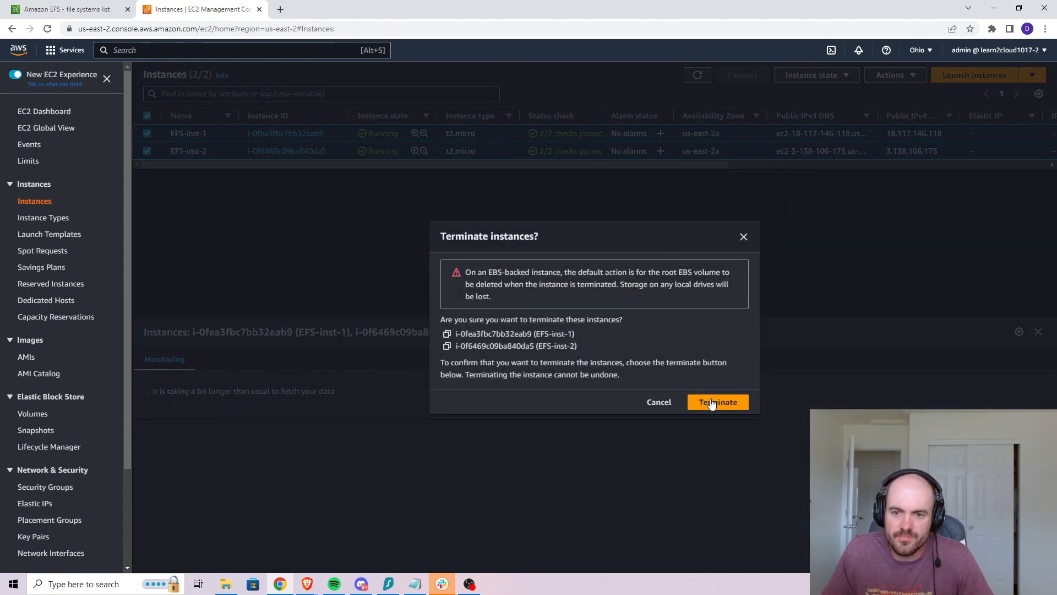
{"action": "left_click", "coordinate": [711, 399]}
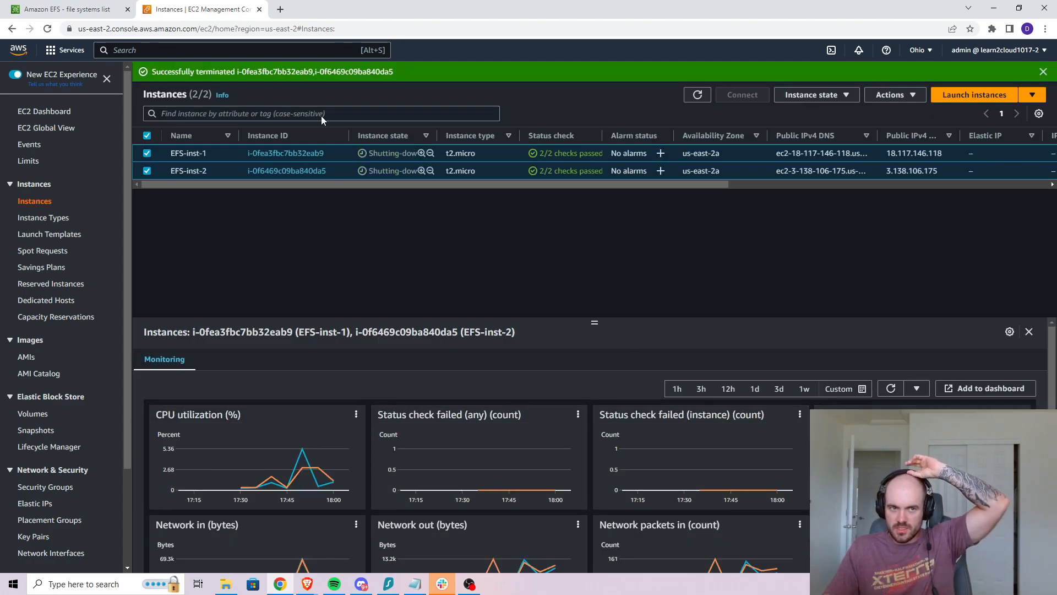
{"action": "left_click", "coordinate": [1043, 71]}
{"action": "left_click", "coordinate": [698, 75]}
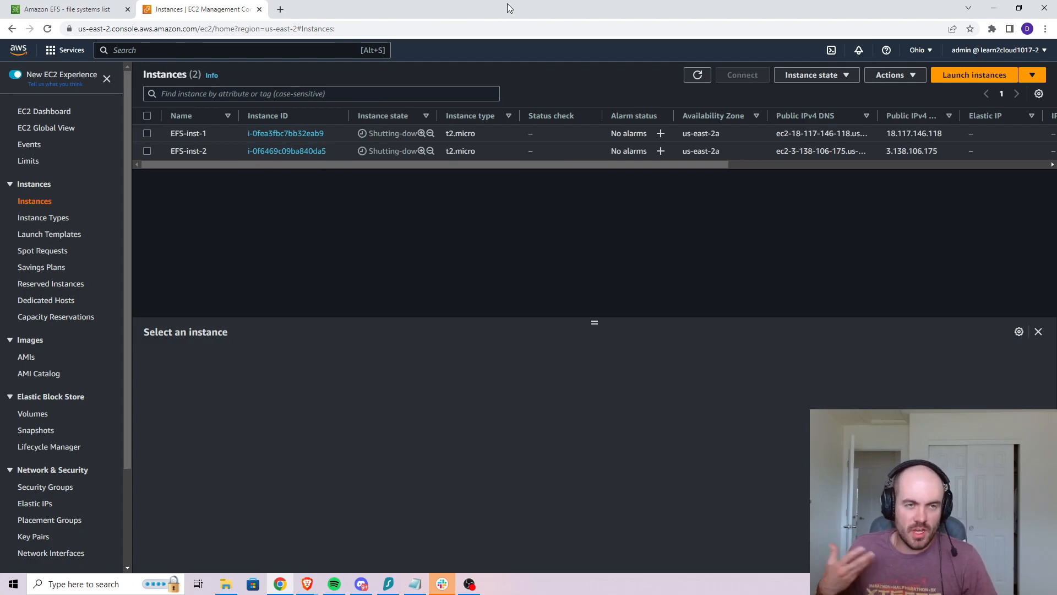
{"action": "left_click", "coordinate": [127, 9]}
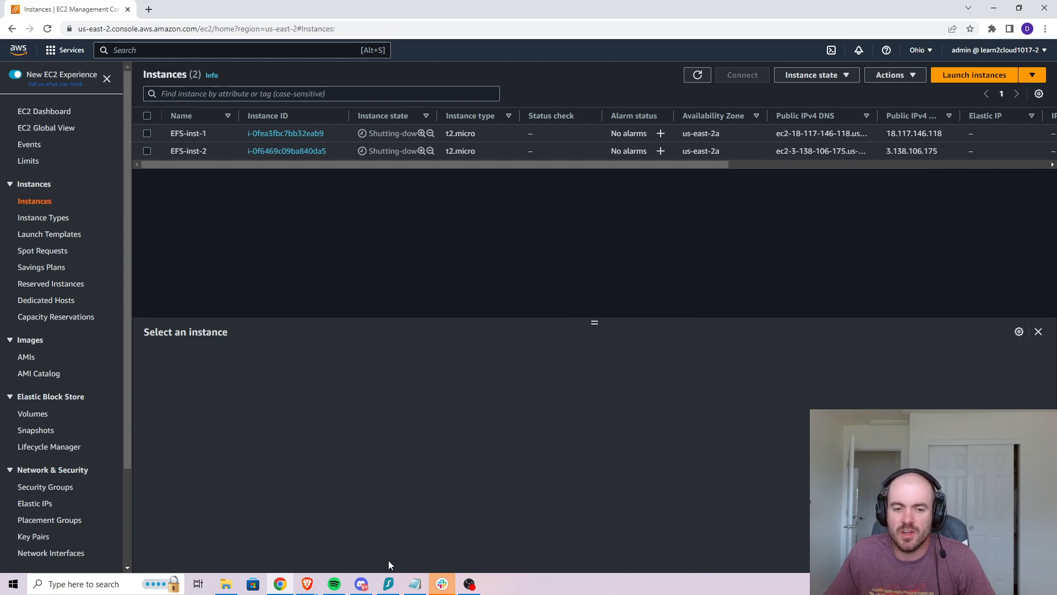
{"action": "left_click", "coordinate": [470, 585]}
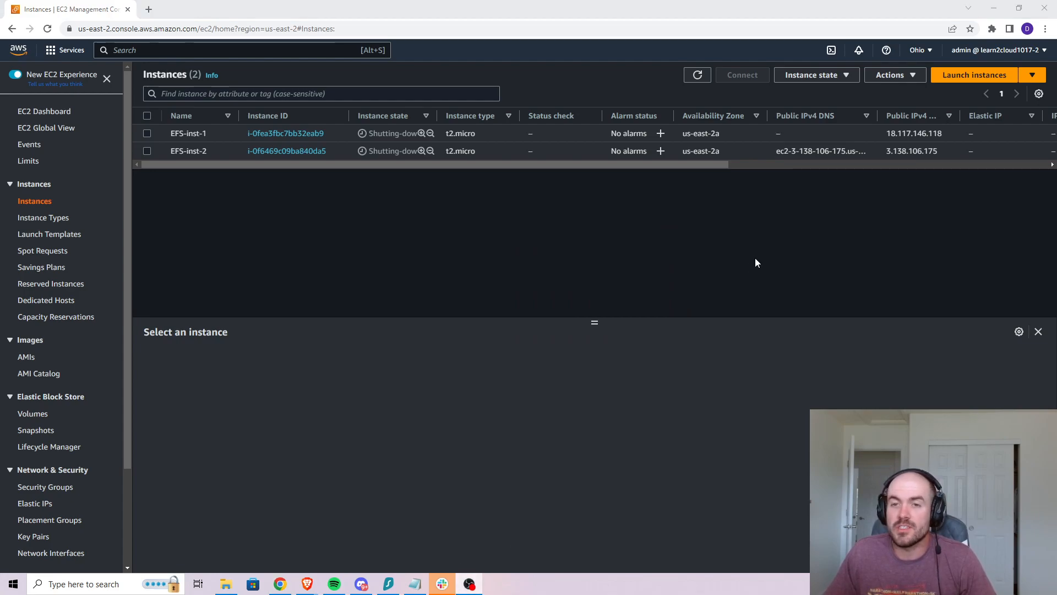